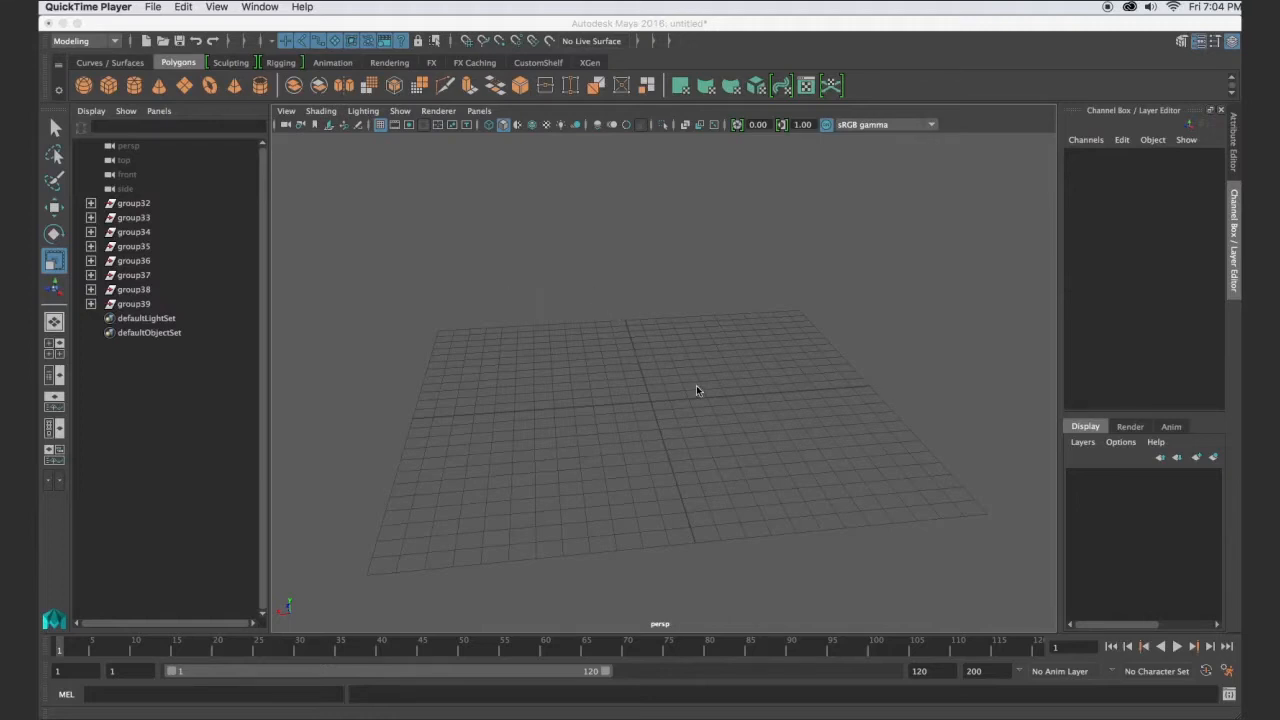
Create a polygon sphere at the grid centre and set its Translate Z to 6.
scroll(697, 390, "up", 5)
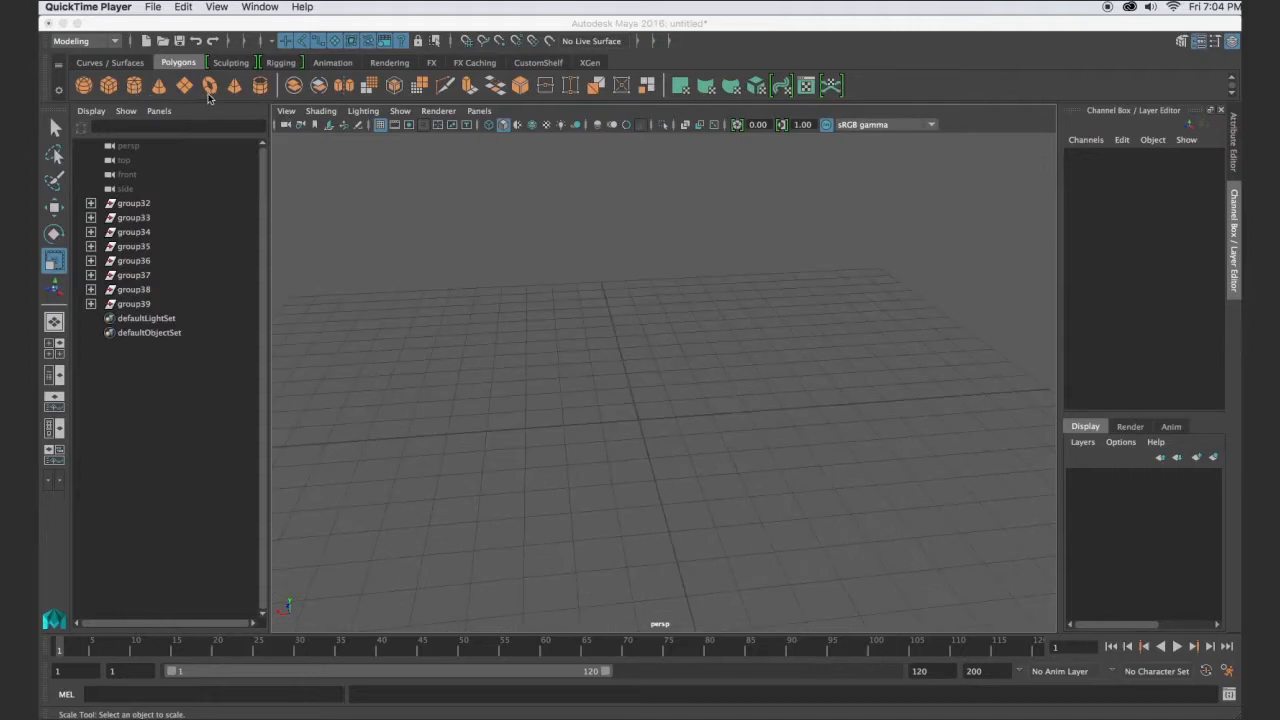
left_click(84, 86)
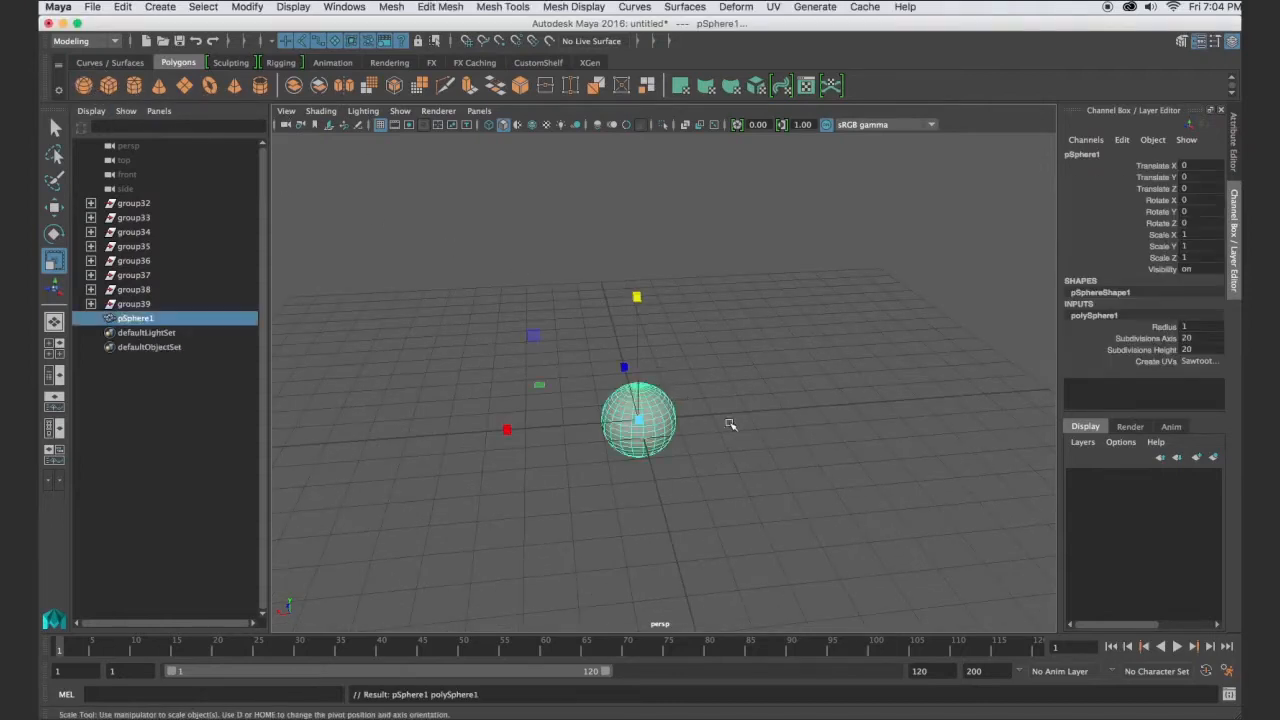
scroll(743, 431, "down", 5)
left_click(1197, 188)
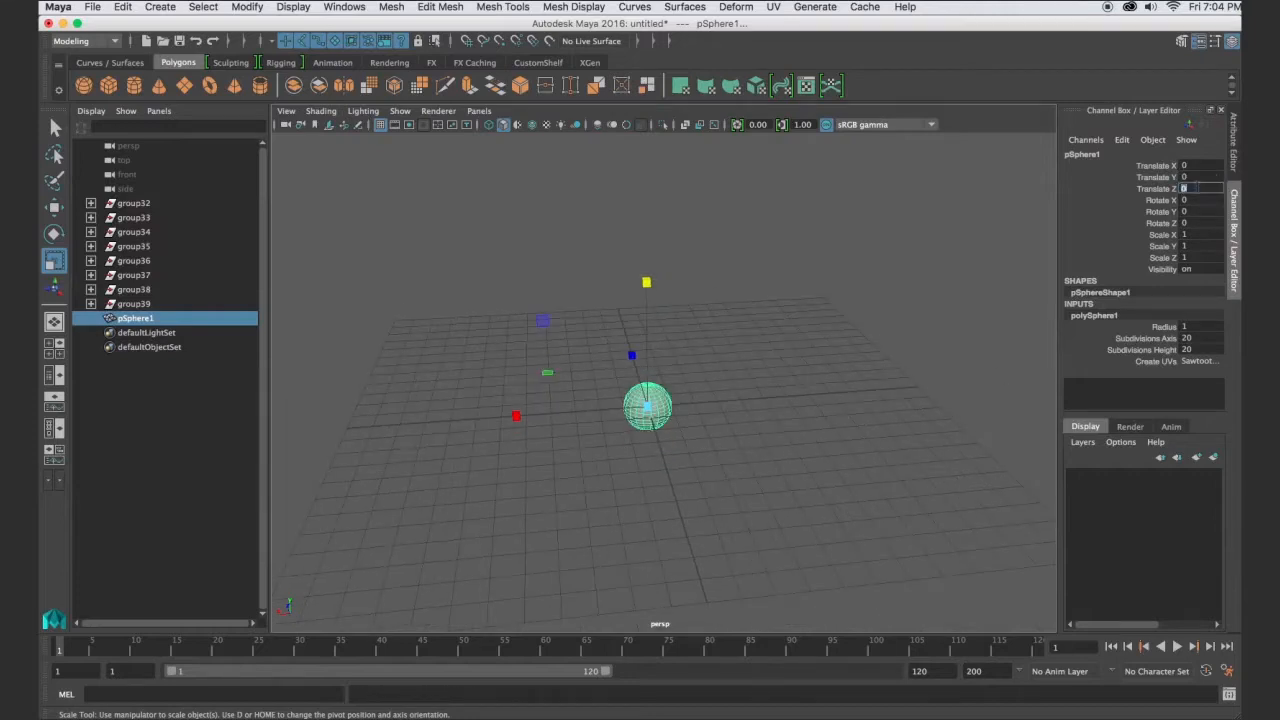
type("6")
key("Return")
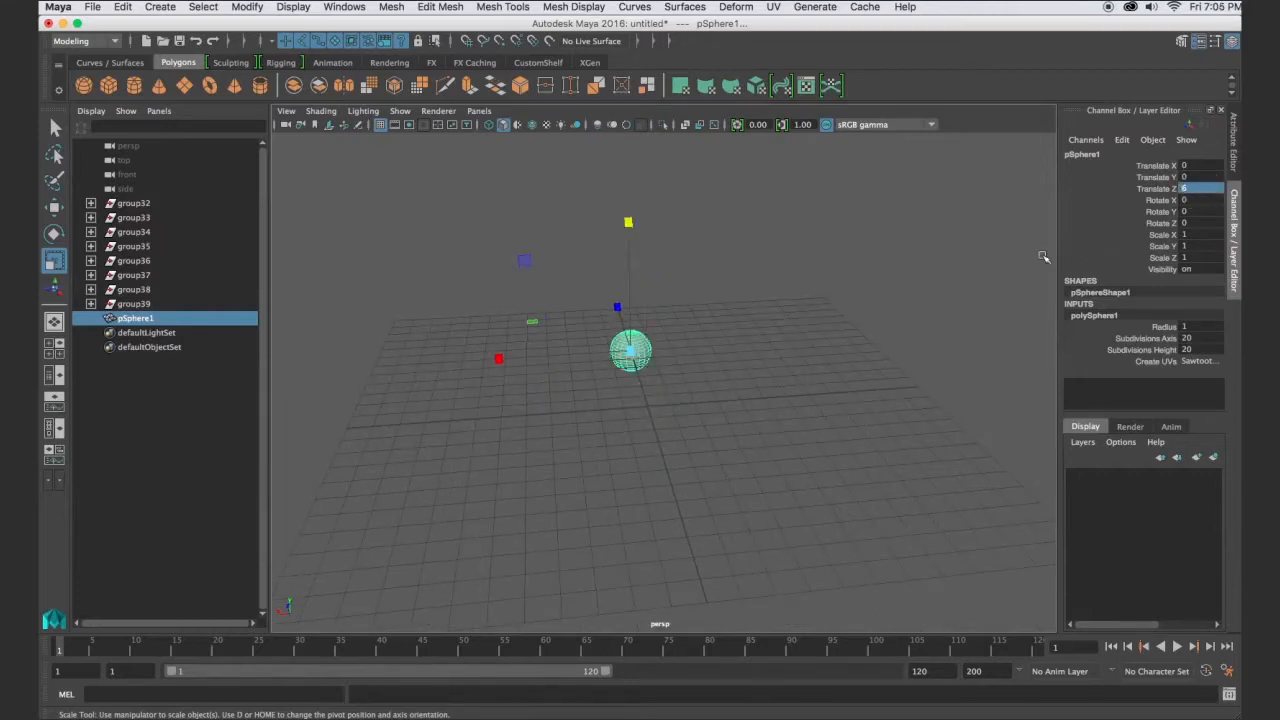
Duplicate the sphere and set the copy's Translate Z to -6.
key("ctrl+d")
key("w")
left_click_drag(617, 309, 650, 432)
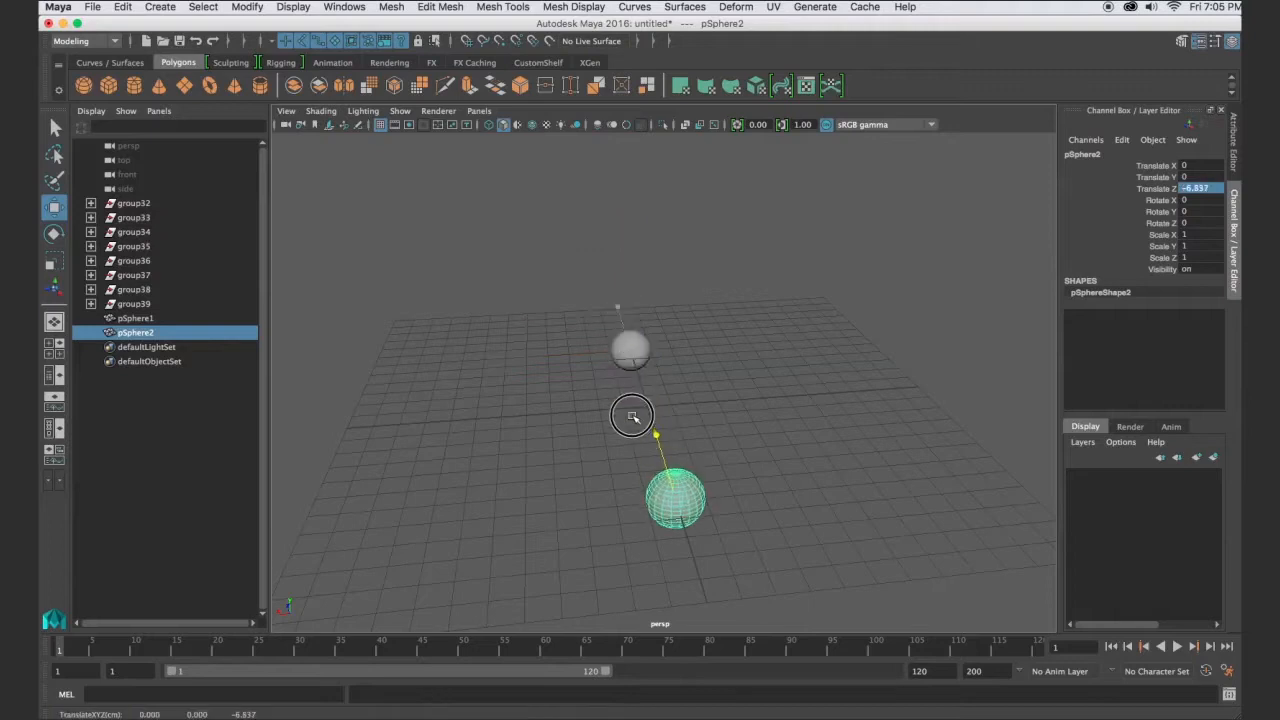
left_click(1127, 189)
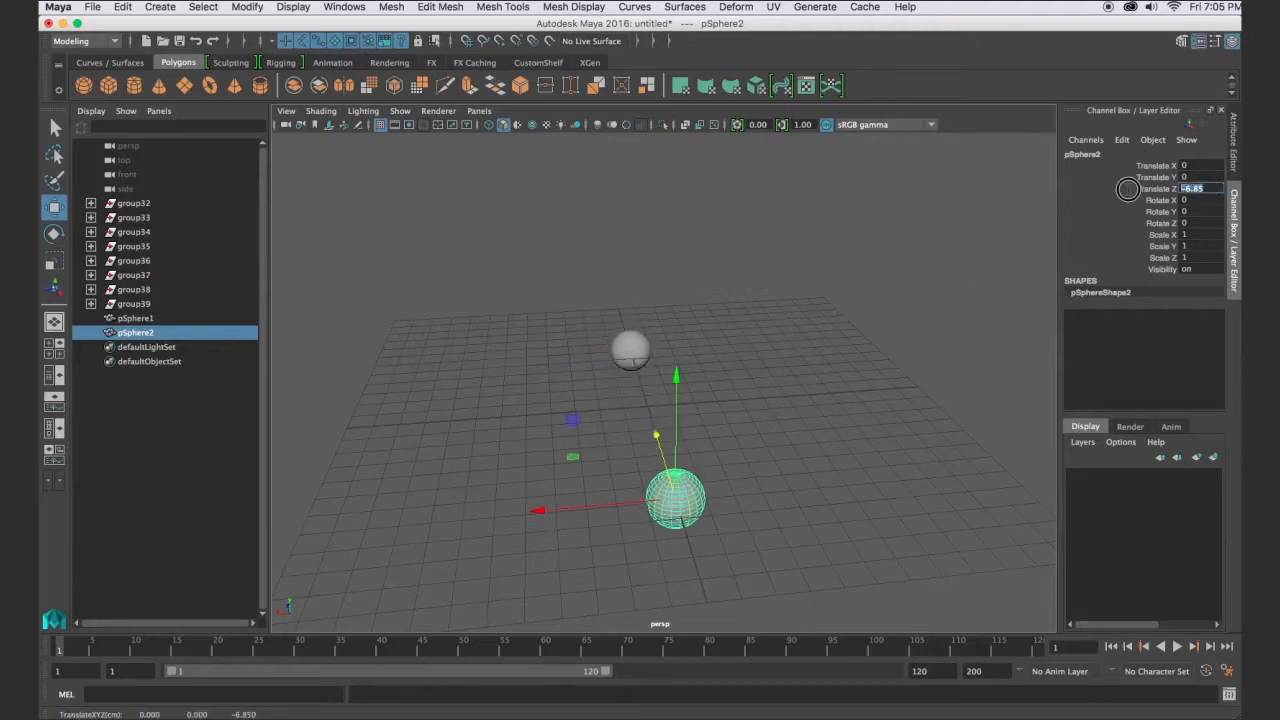
type("-6")
key("Return")
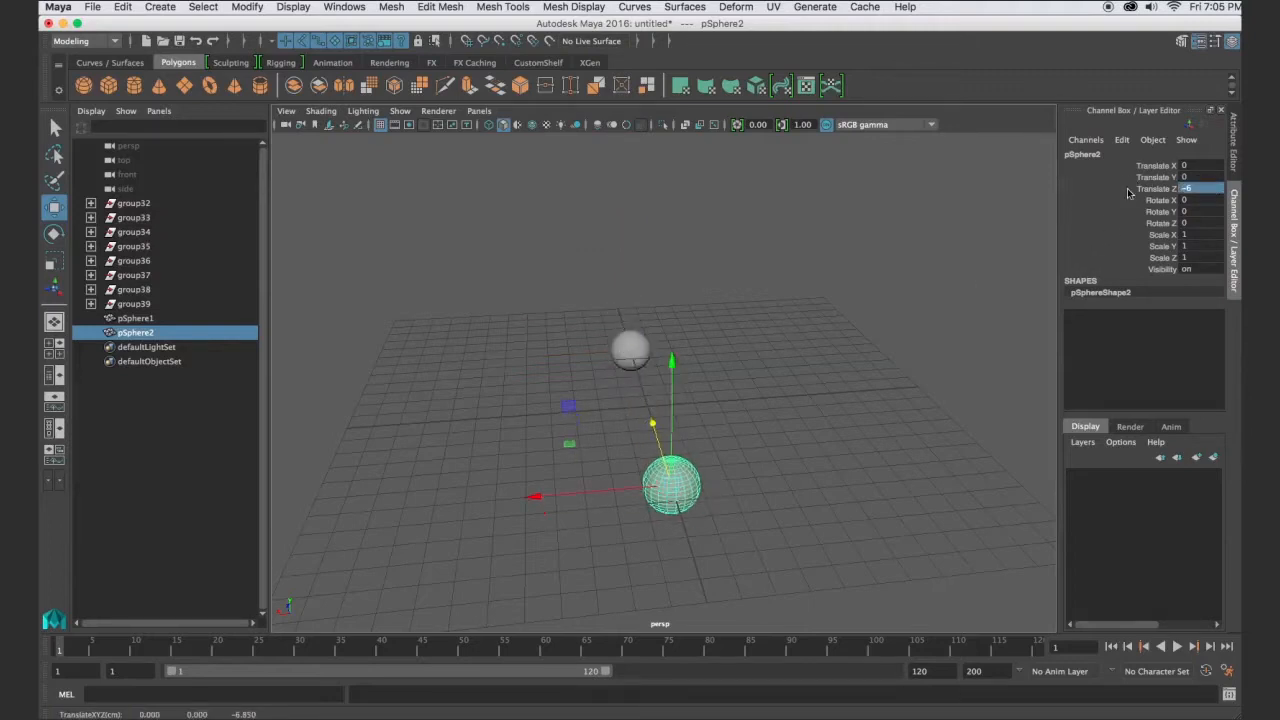
Create a polygon cylinder between the spheres and scale it into a thin rod, about 0.277 in X and Z and 5.23 in Y.
left_click_drag(598, 452, 692, 426, "alt")
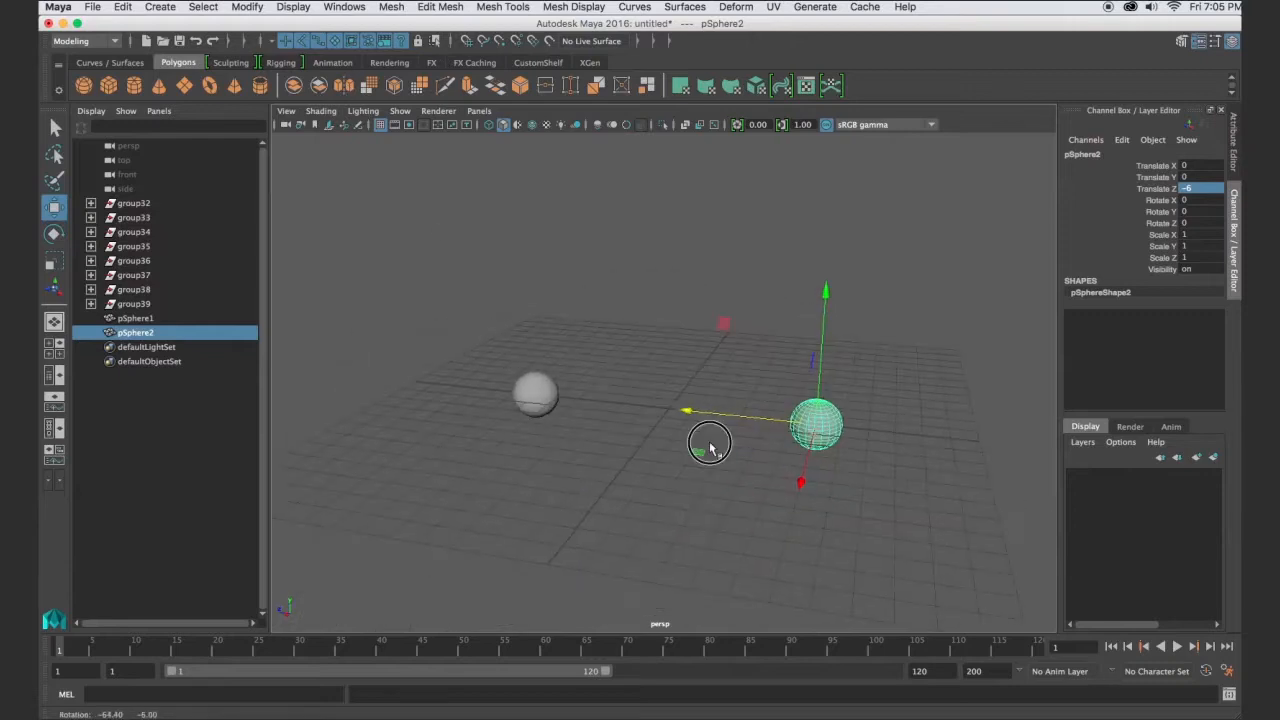
left_click(134, 86)
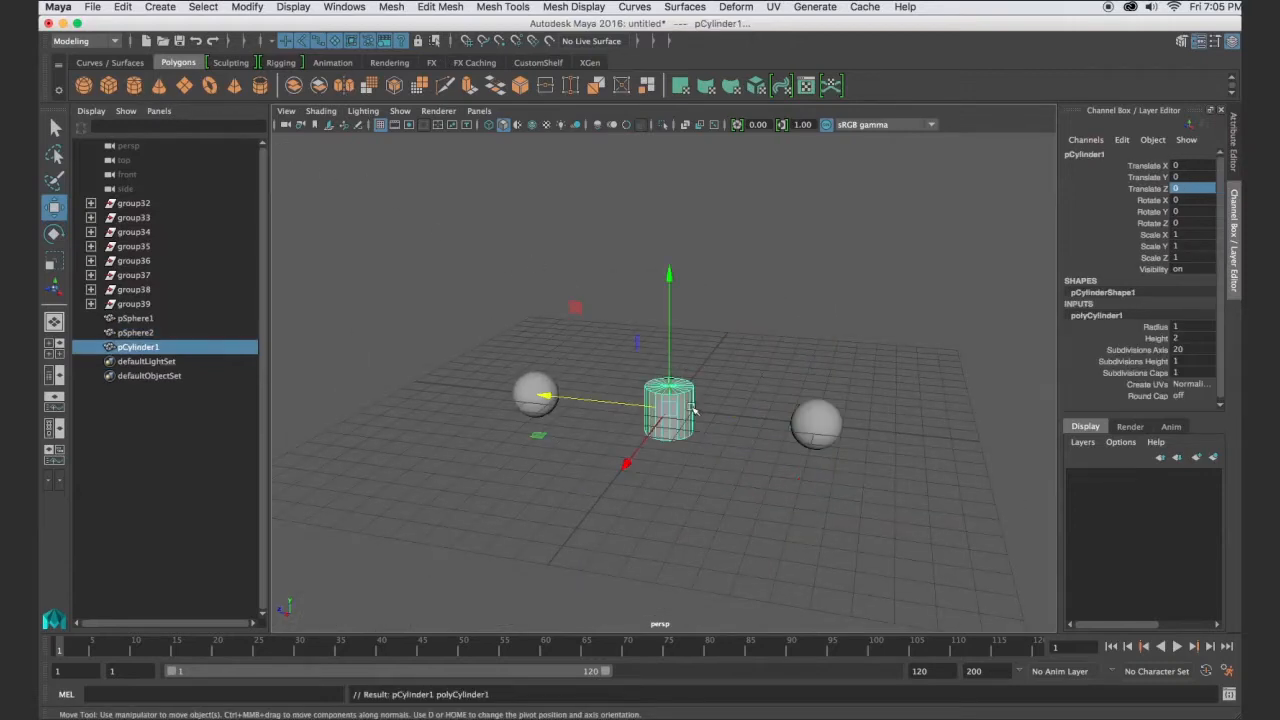
key("r")
left_click_drag(669, 287, 668, 180)
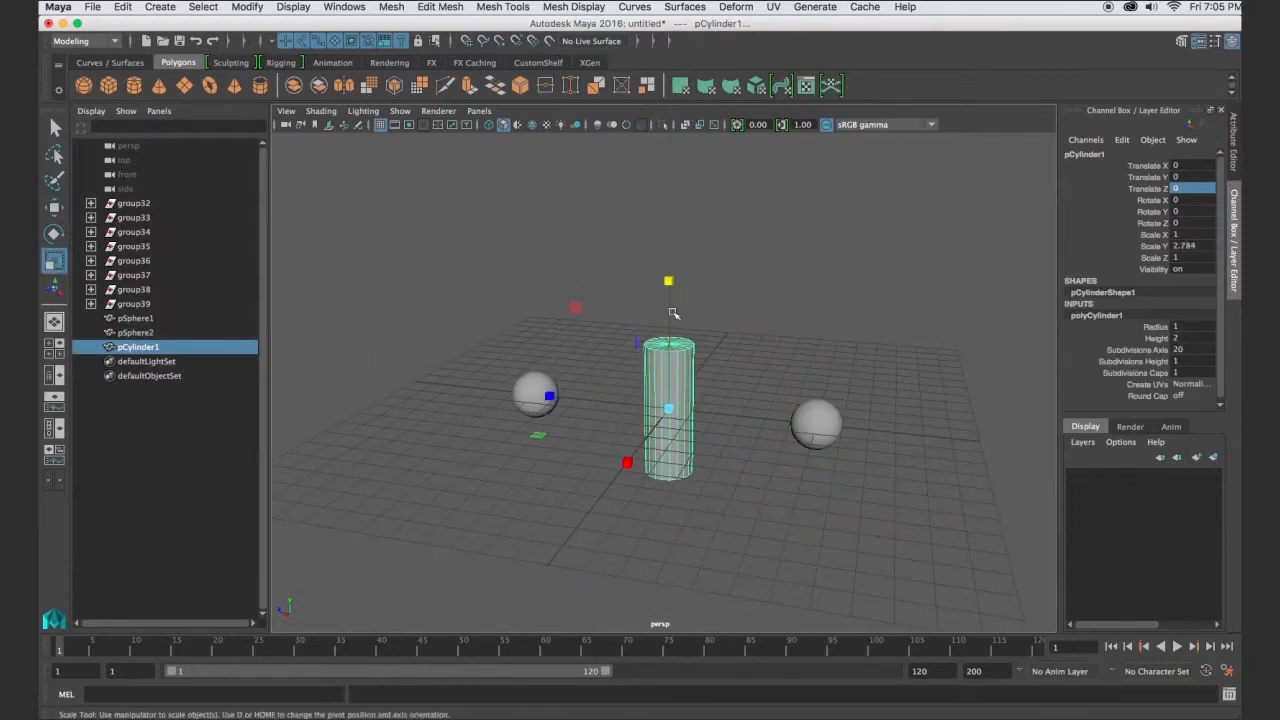
mouse_move(668, 406)
left_mouse_down()
mouse_move(605, 420)
mouse_move(686, 409)
left_mouse_up()
left_click_drag(669, 285, 675, 205)
left_click(672, 353)
left_click(670, 396)
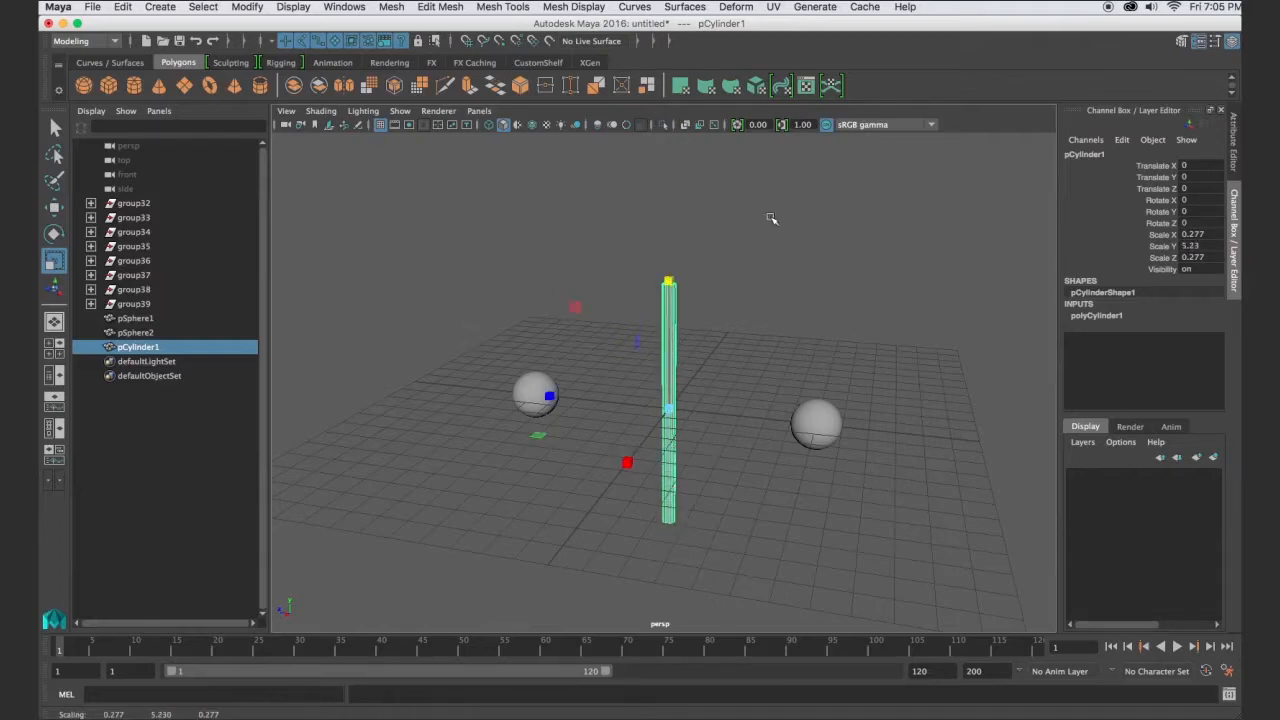
Set the cylinder's Rotate X to 90 so it connects the two spheres.
key("e")
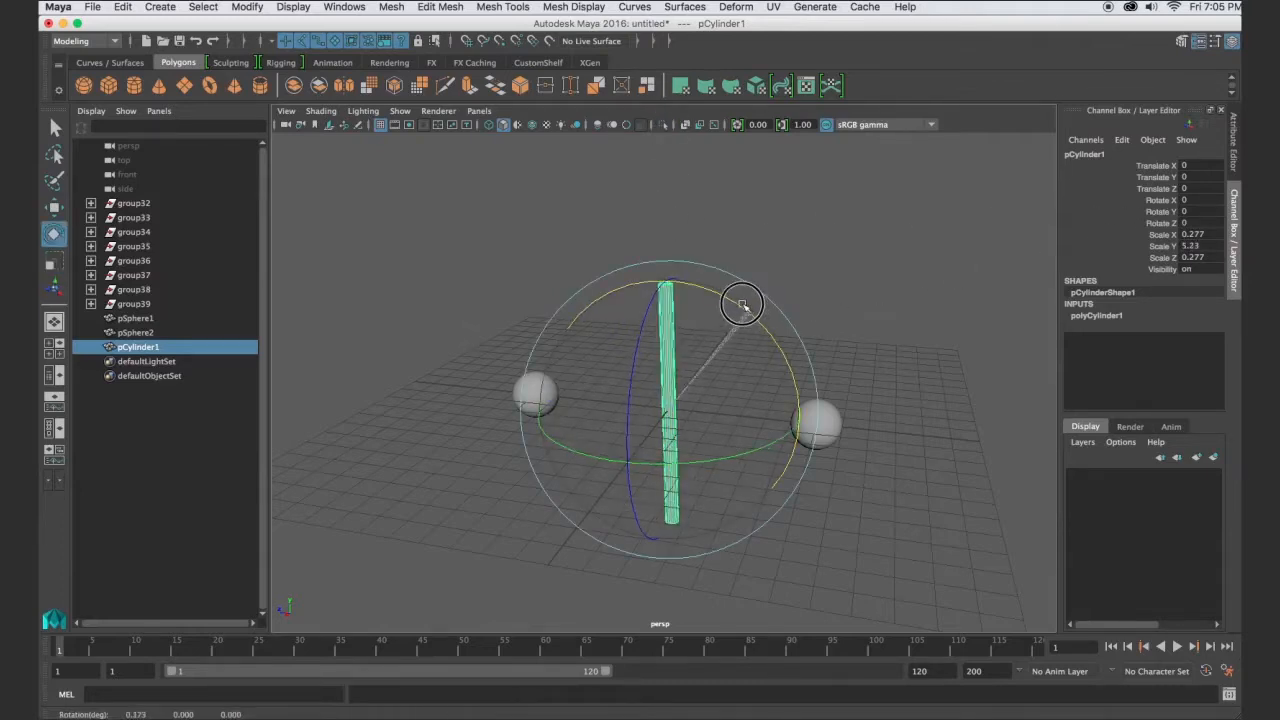
left_click_drag(737, 309, 693, 291)
left_click(1197, 199)
type("90")
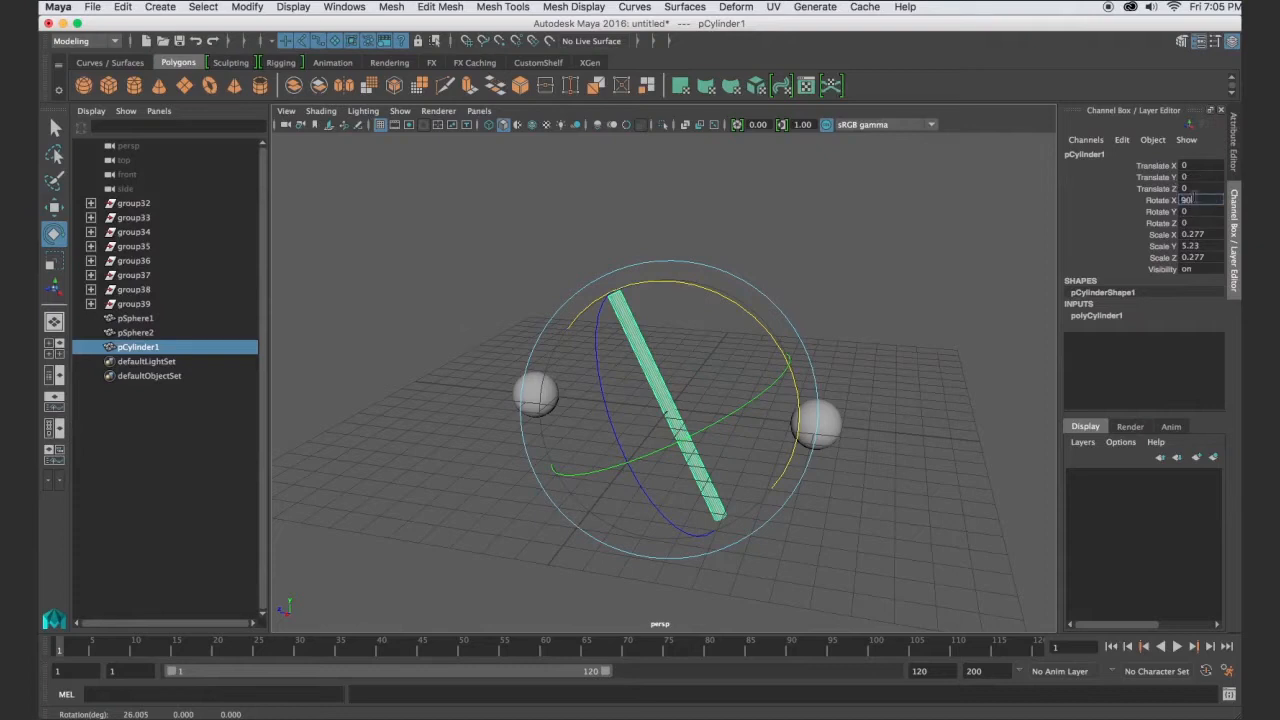
key("Return")
Select both spheres and the connecting cylinder and group them.
left_click(880, 294)
left_click_drag(880, 294, 262, 545)
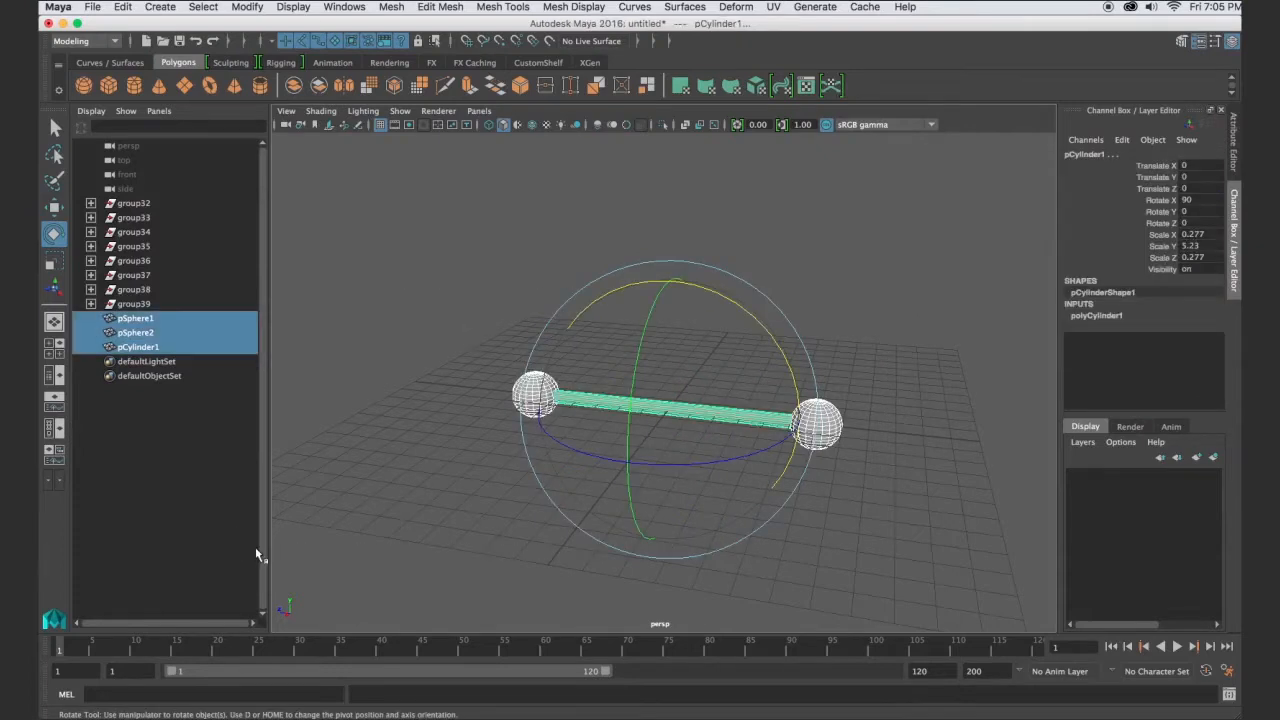
key("ctrl+g")
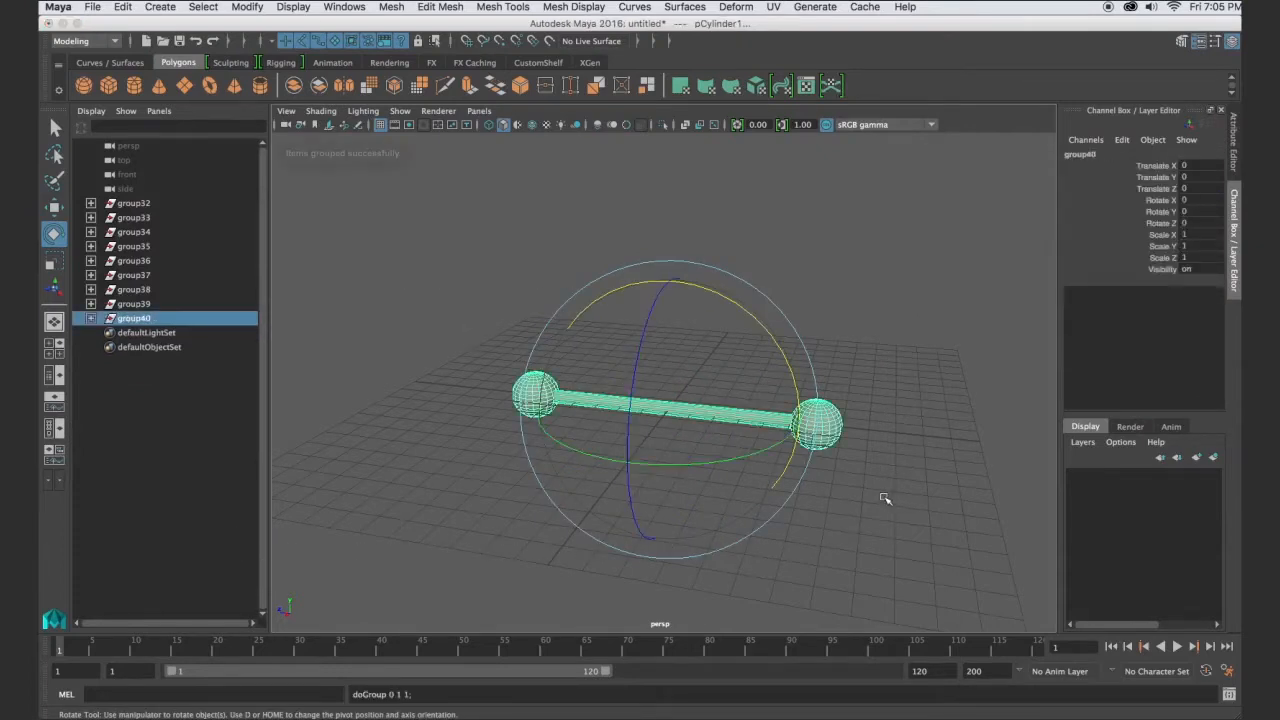
Open the Duplicate Special options for the dumbbell group and reset the settings to their defaults.
key("w")
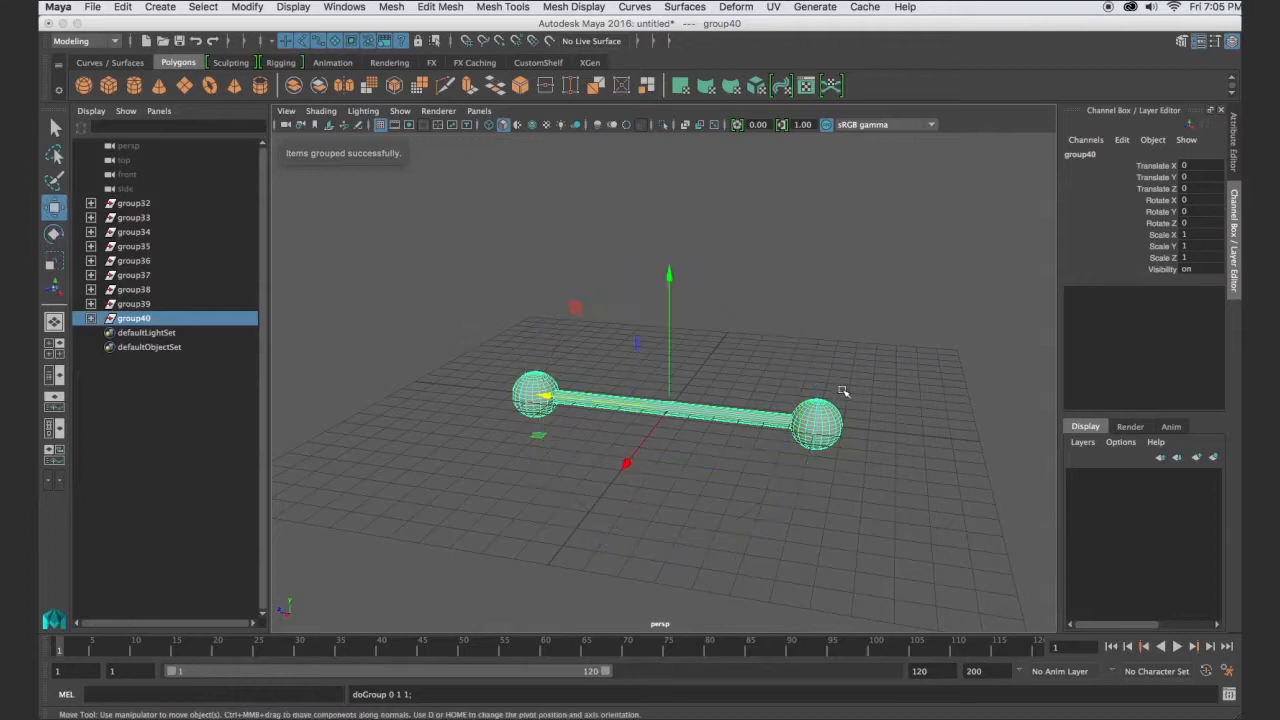
left_click(122, 7)
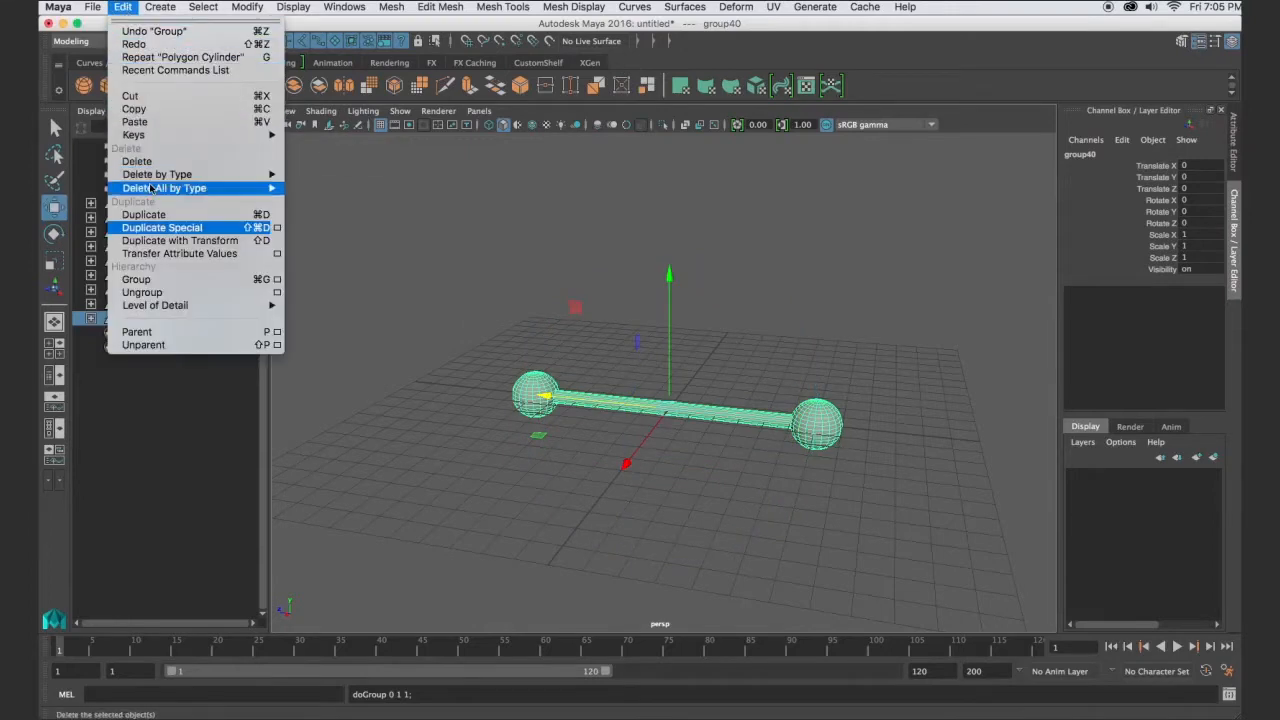
left_click(278, 228)
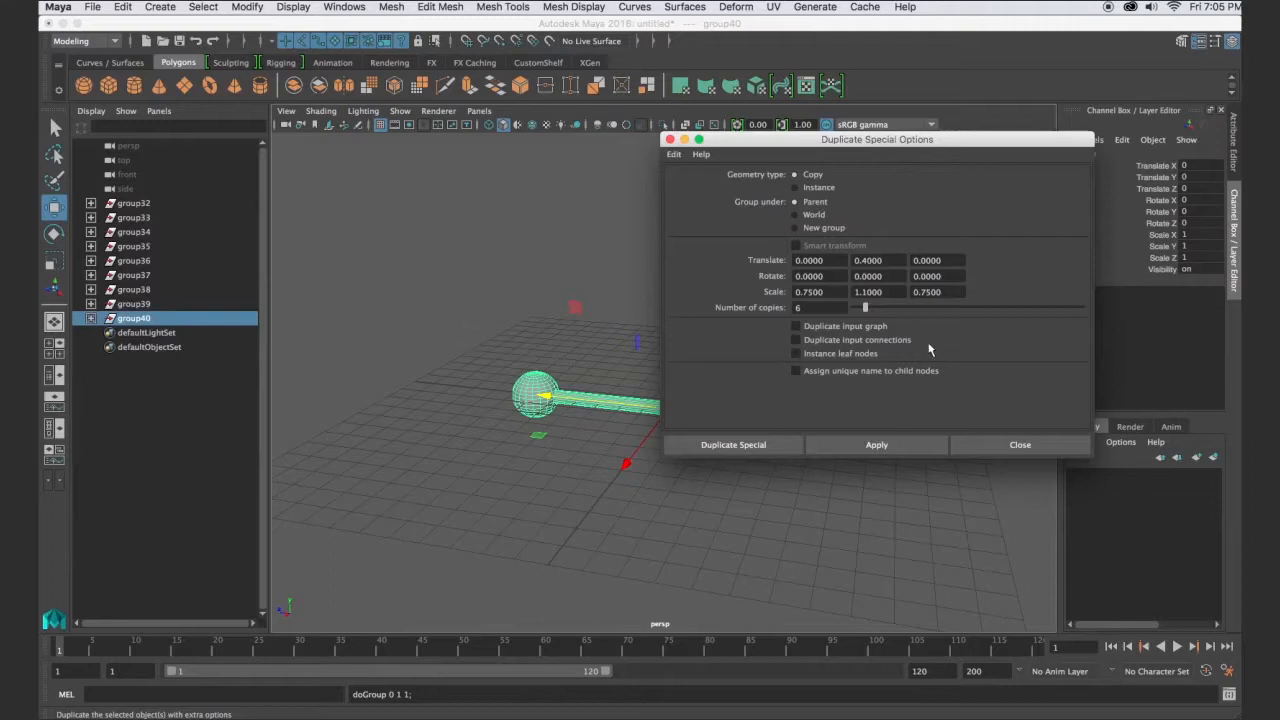
left_click(674, 154)
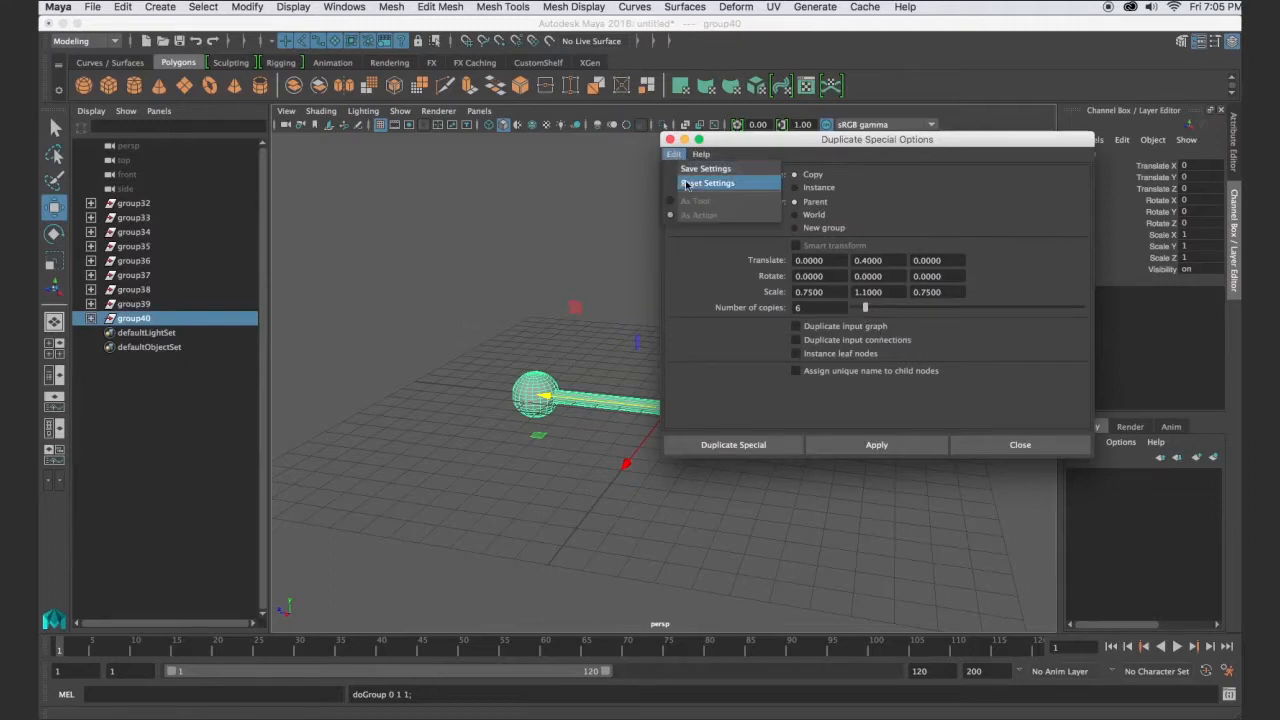
left_click(700, 184)
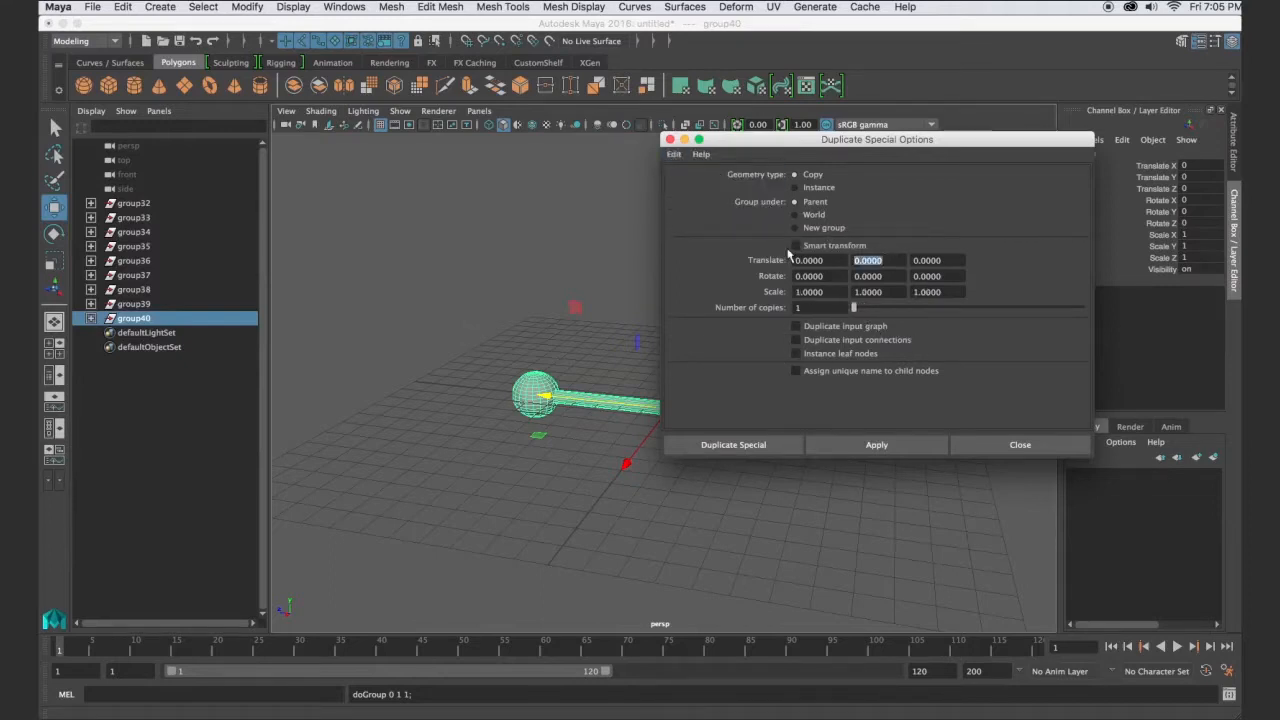
Duplicate the dumbbell group with Duplicate Special using Translate Y 2, Rotate Y 15 and 20 copies.
type("2")
left_click(884, 276)
type("15")
left_click(800, 307)
type("20")
left_click(877, 444)
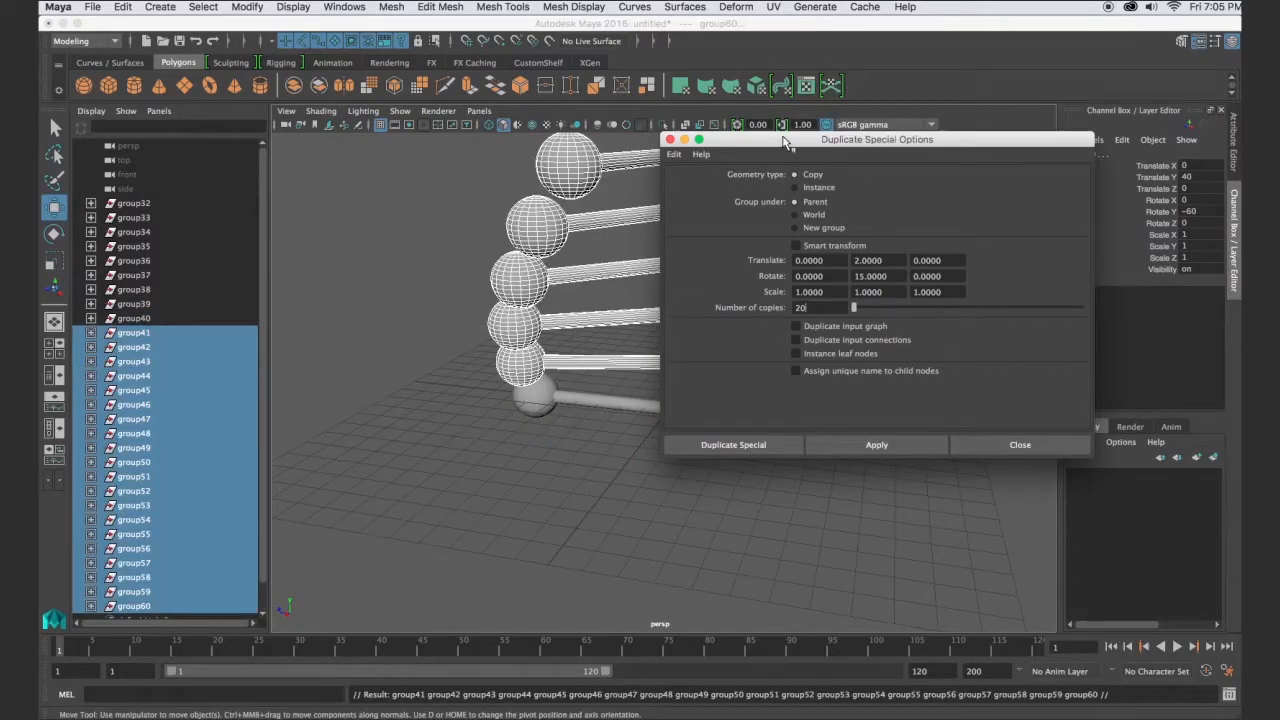
left_click_drag(785, 143, 1050, 294)
scroll(843, 322, "down", 8)
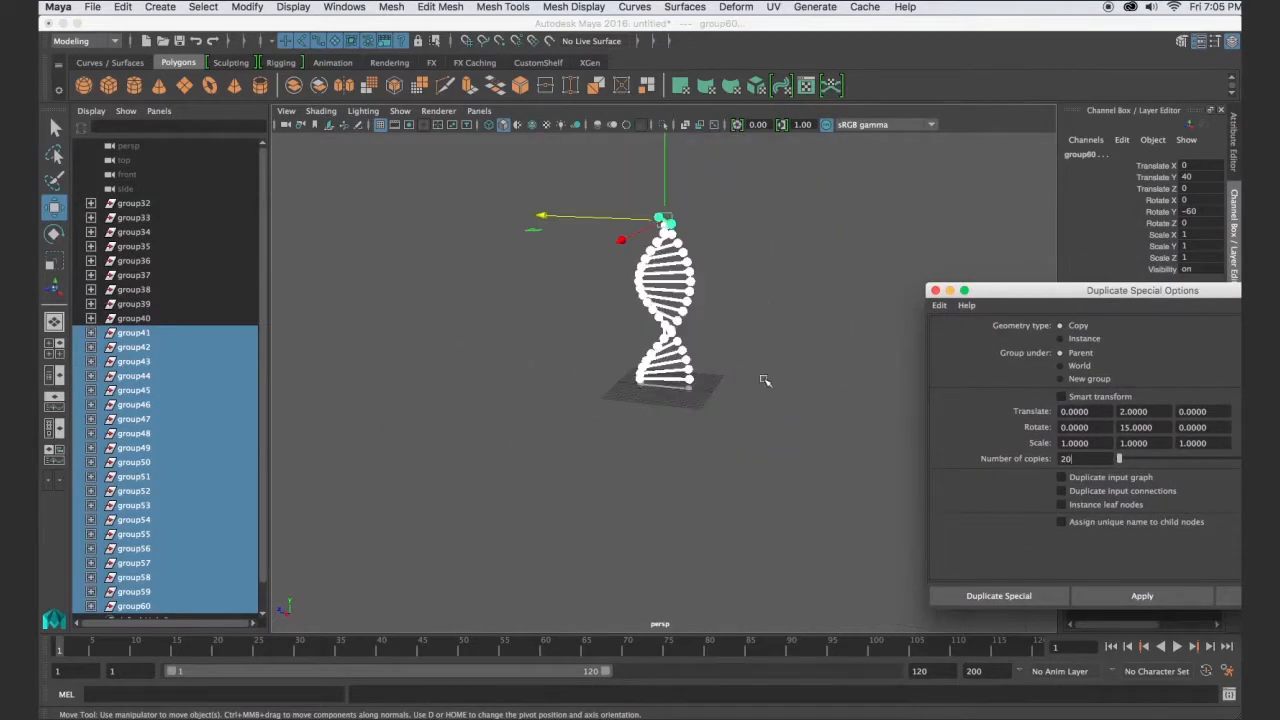
mouse_move(737, 394)
left_mouse_down("alt")
mouse_move(880, 354)
mouse_move(812, 398)
mouse_move(760, 391)
left_mouse_up("alt")
left_click_drag(1029, 290, 915, 239)
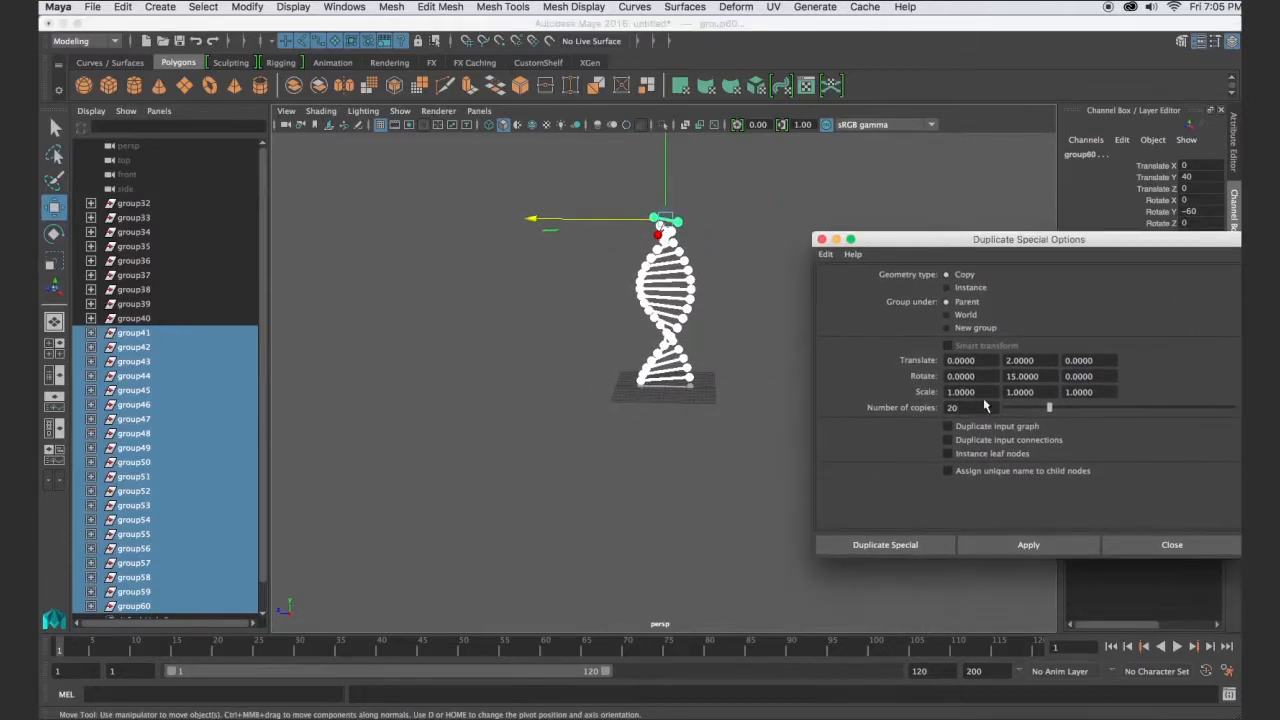
left_click(985, 407)
Select all groups from group32 to group60 in the Outliner and combine them into one group.
left_click(155, 204)
scroll(167, 330, "down", 1)
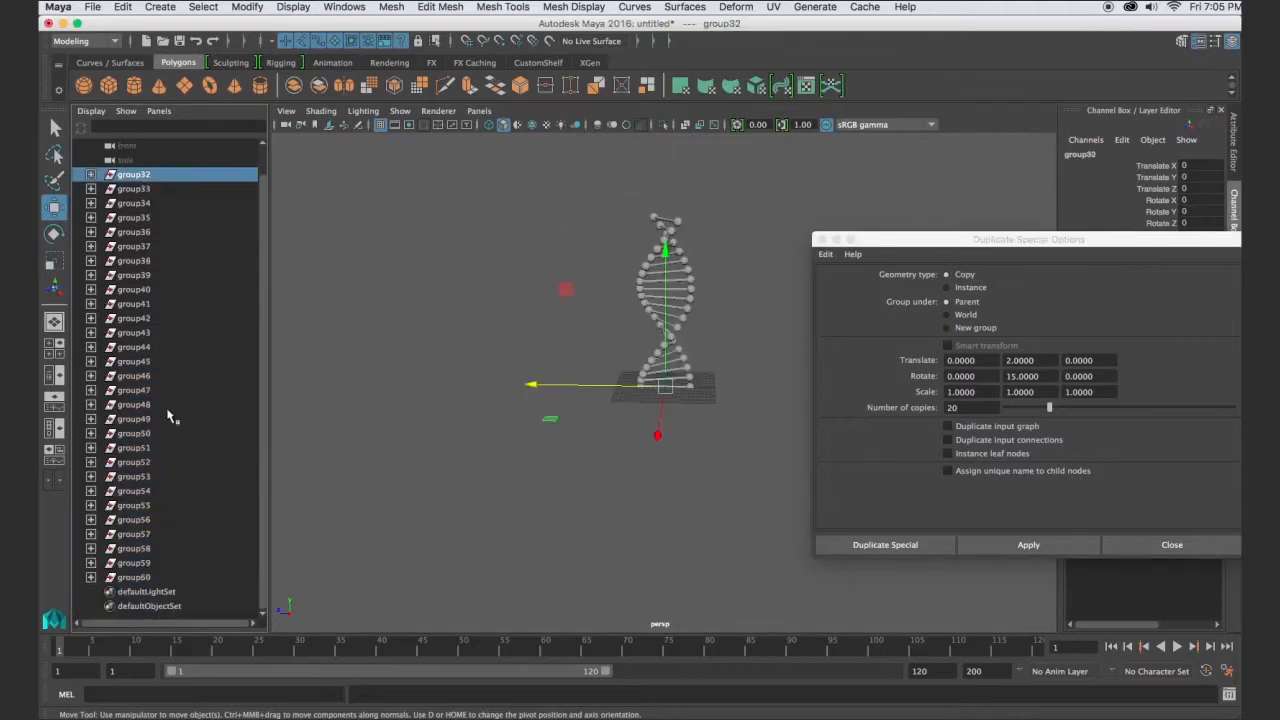
left_click(143, 577, "shift")
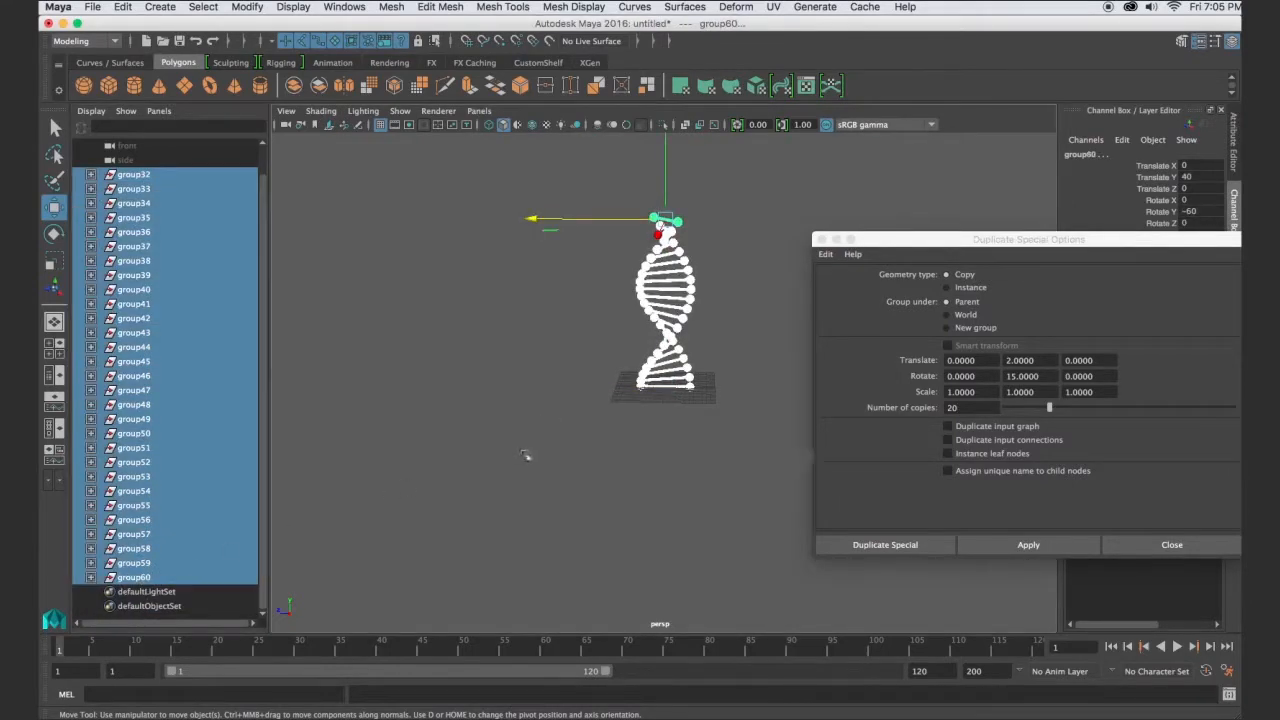
key("ctrl+g")
Reset the Duplicate Special options to their default settings.
left_click_drag(937, 239, 891, 171)
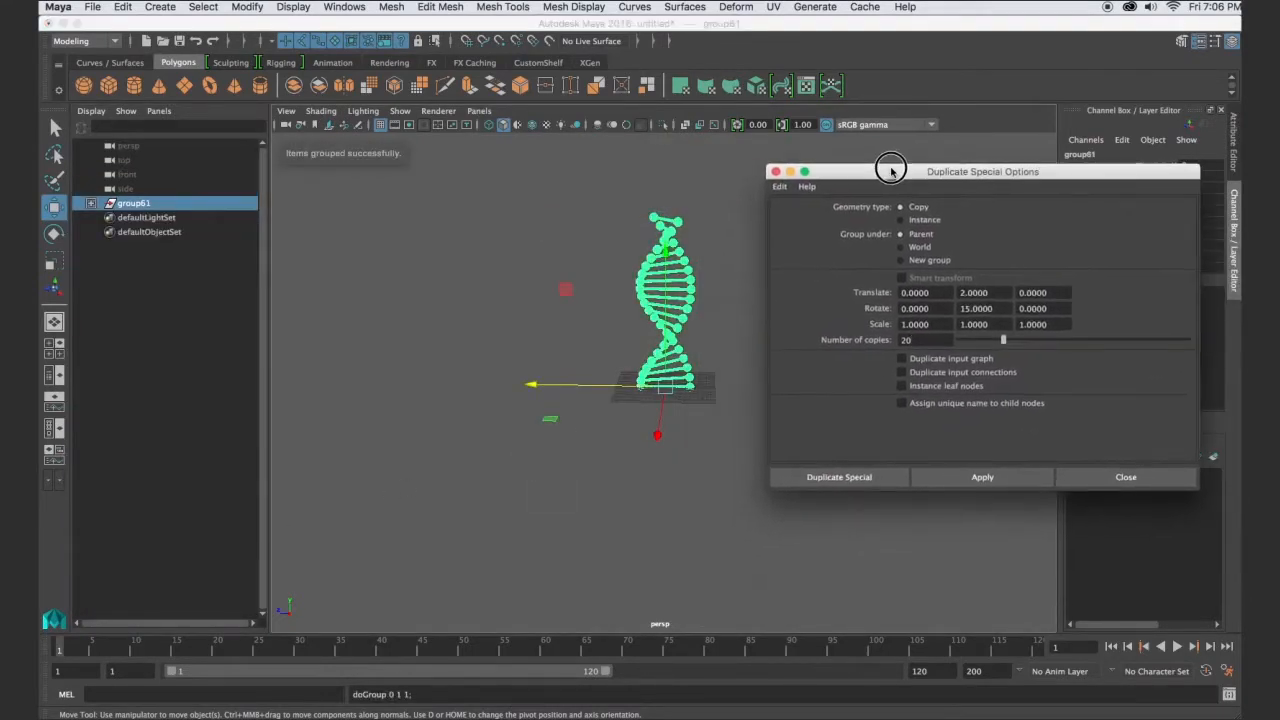
left_click(778, 186)
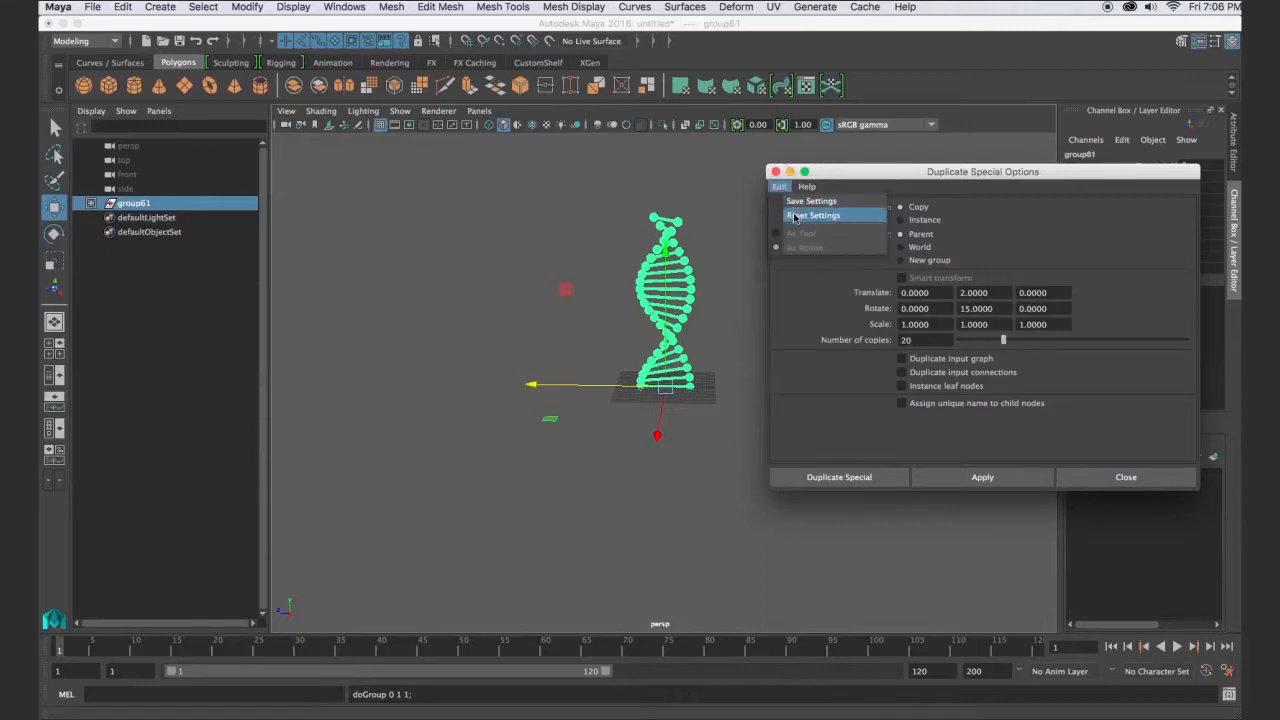
left_click(813, 216)
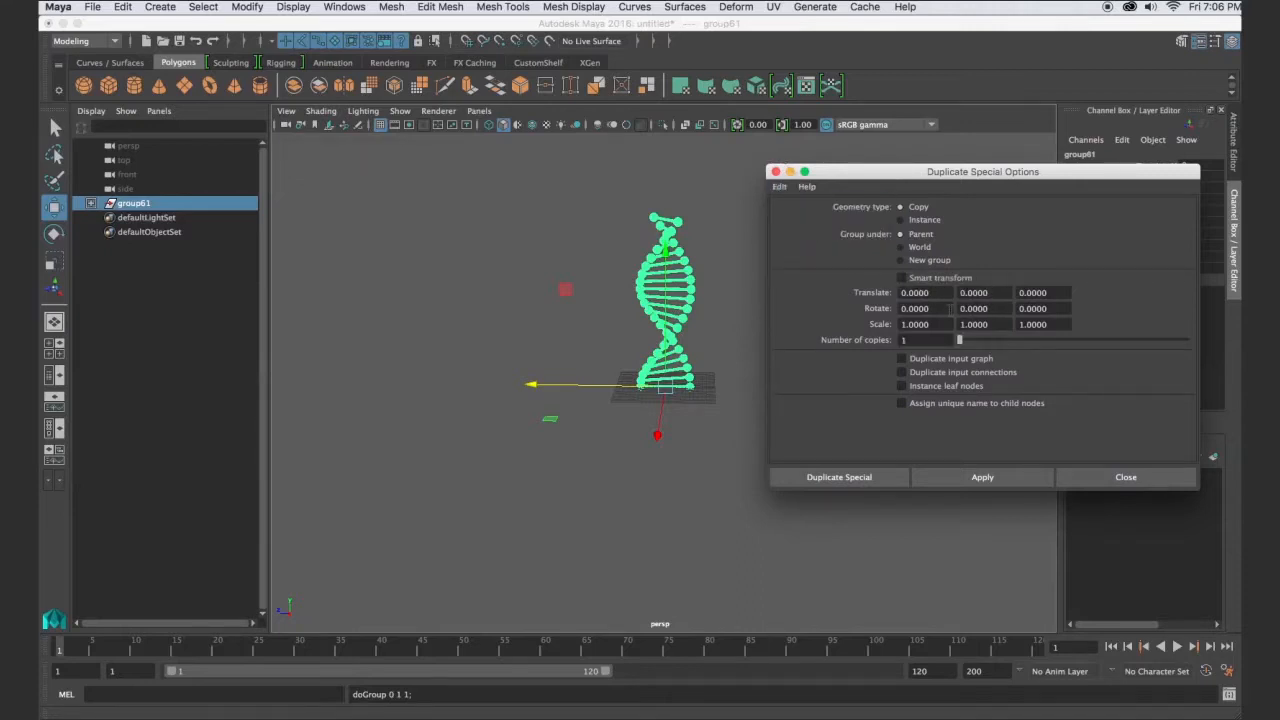
Set the Duplicate Special rotation to 5 on X, Y and Z and the number of copies to 20.
double_click(920, 308)
type("5")
key("Tab")
type("5")
key("Tab")
type("5")
left_click_drag(929, 340, 875, 340)
type("20")
Try duplicating the helix group with the 20-copy rotation settings and undo the duplication.
scroll(717, 283, "up", 5)
middle_click_drag(717, 283, 628, 385, "alt")
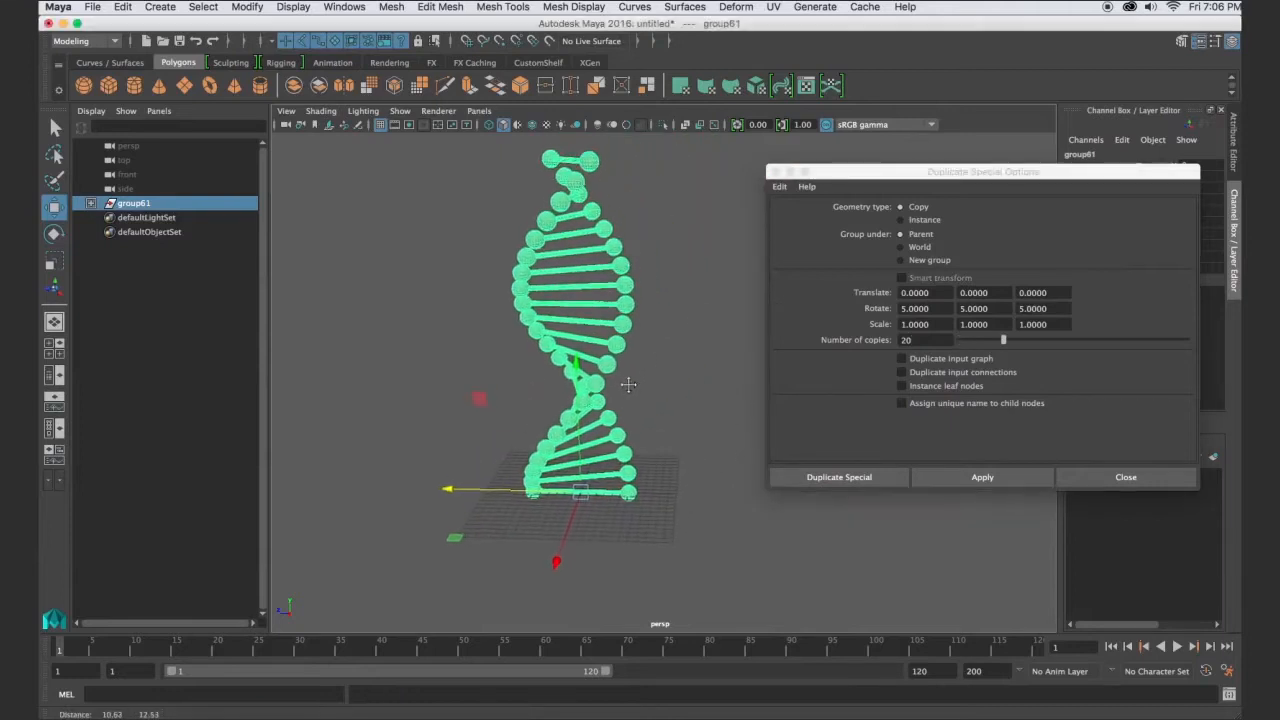
scroll(628, 385, "down", 3)
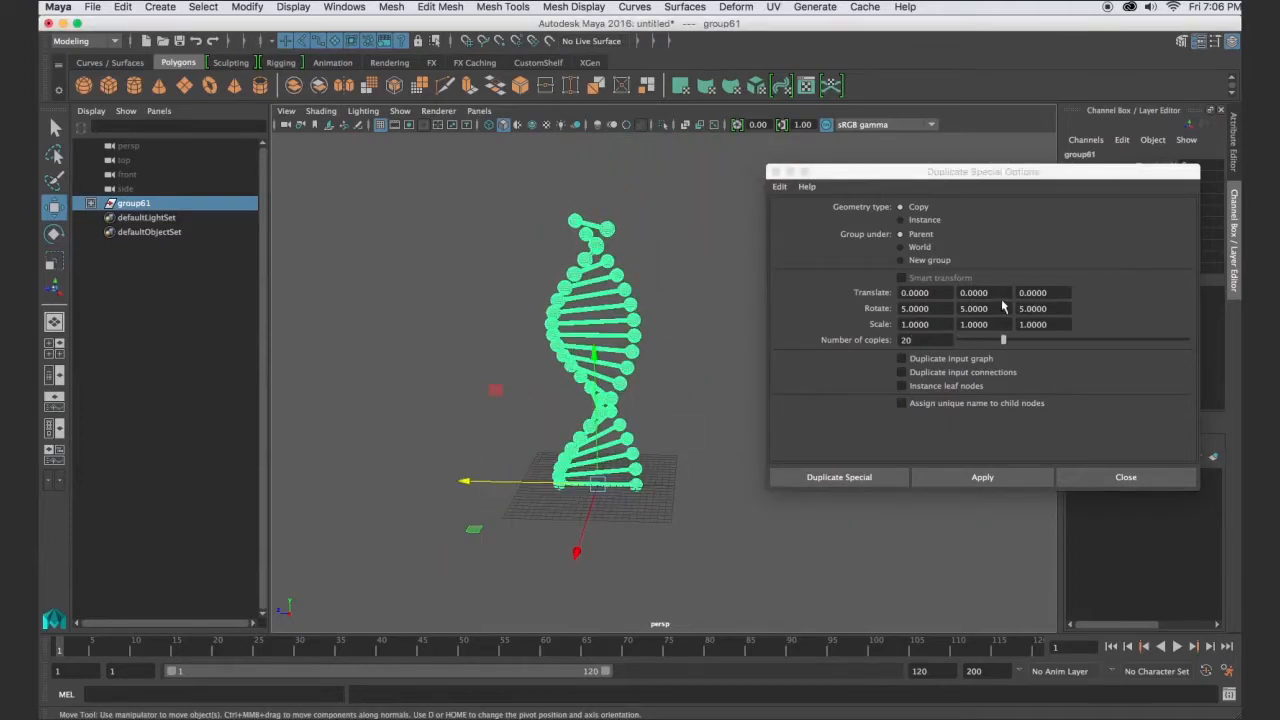
left_click(981, 479)
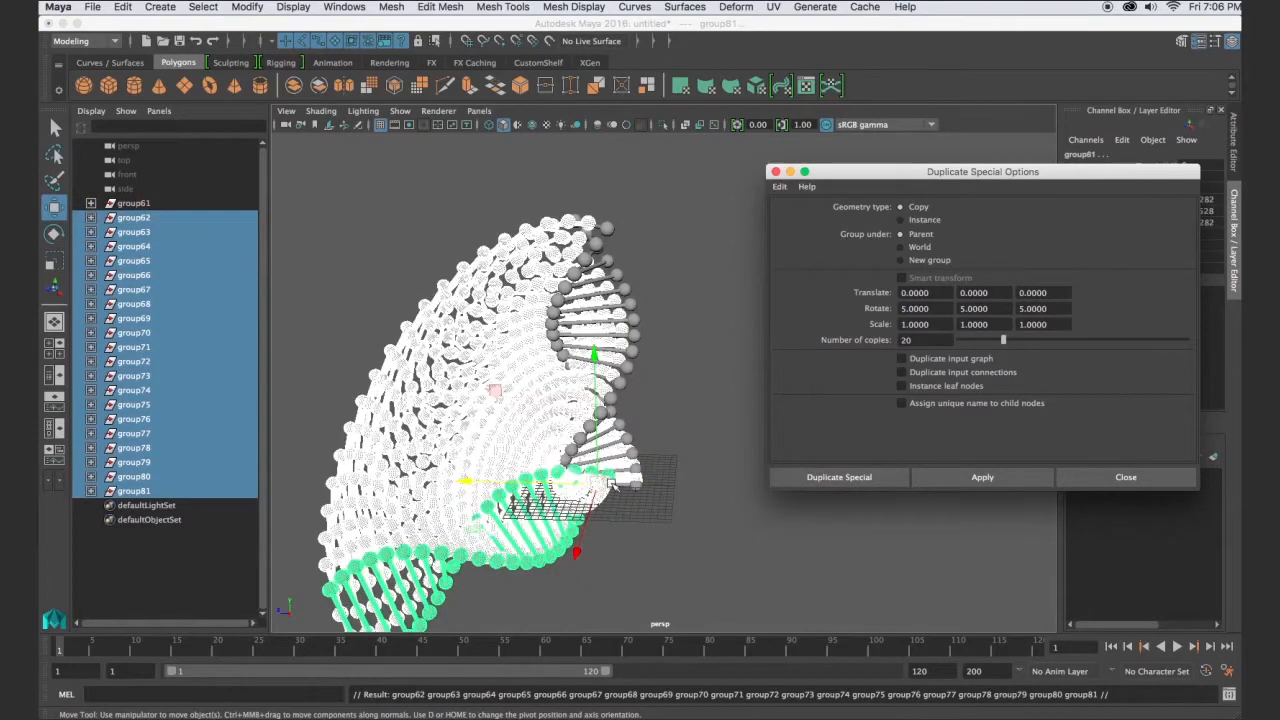
left_click(701, 373)
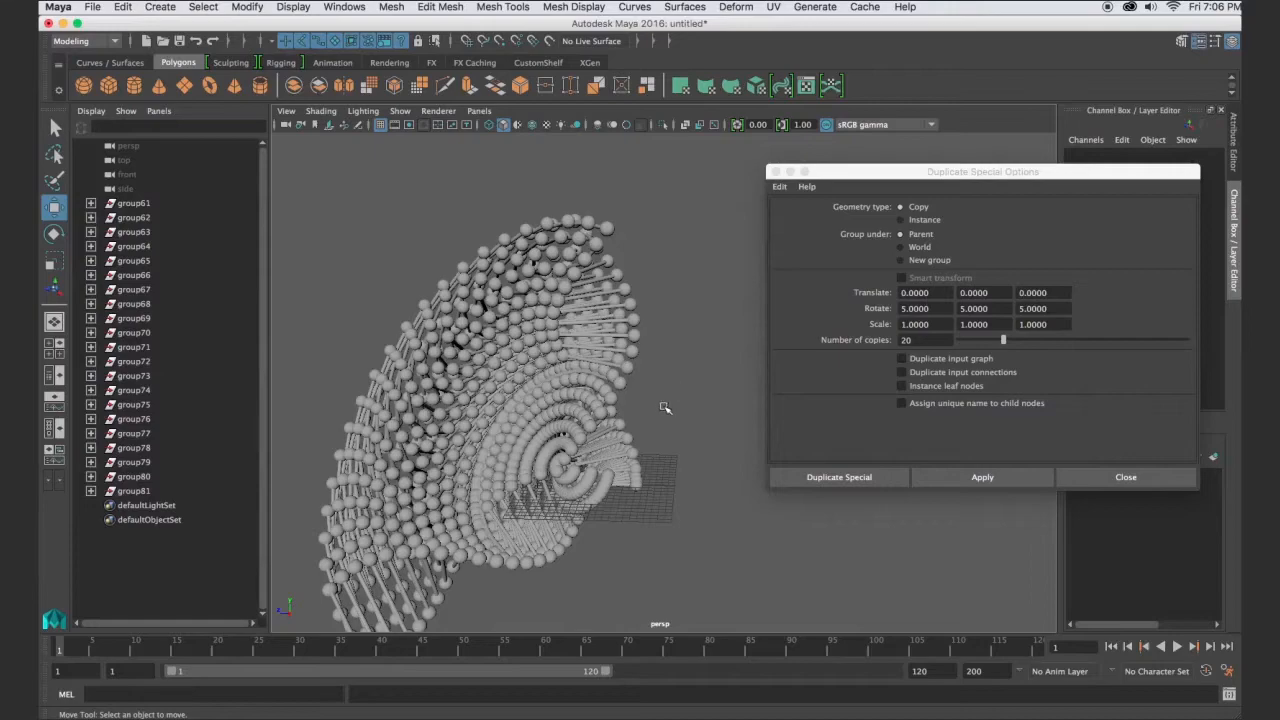
left_click_drag(640, 468, 659, 448, "alt")
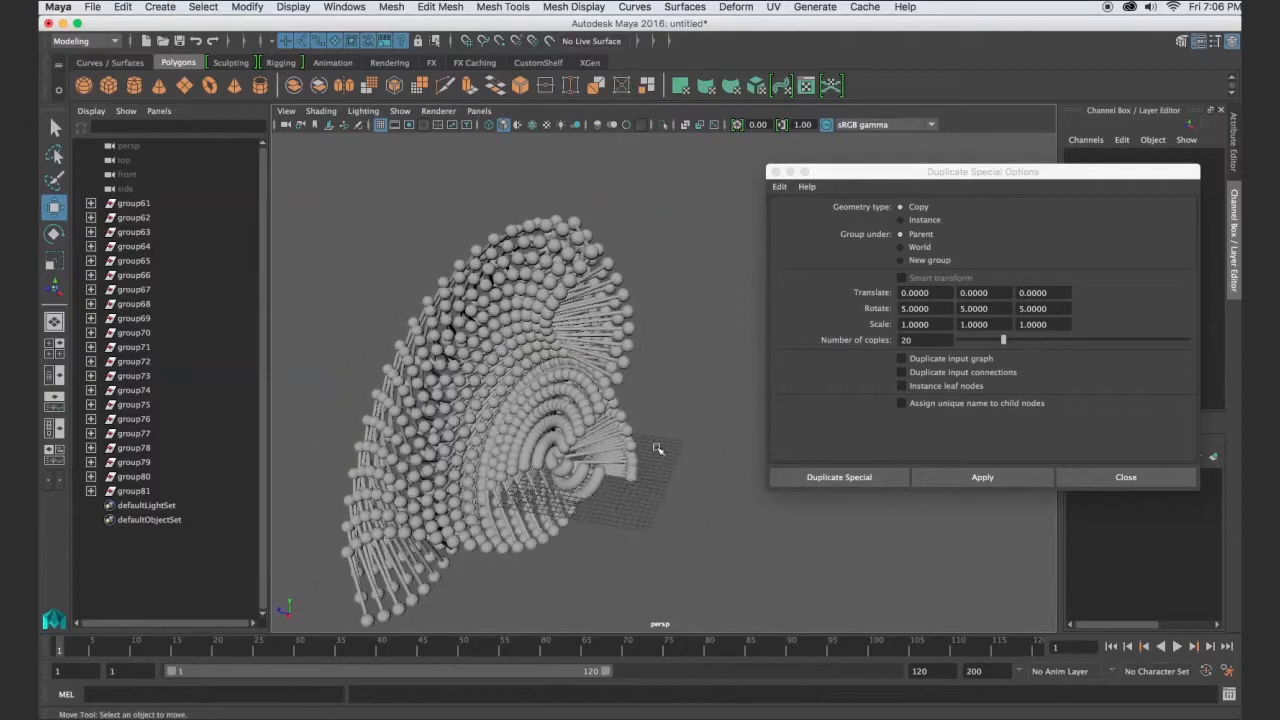
key("z")
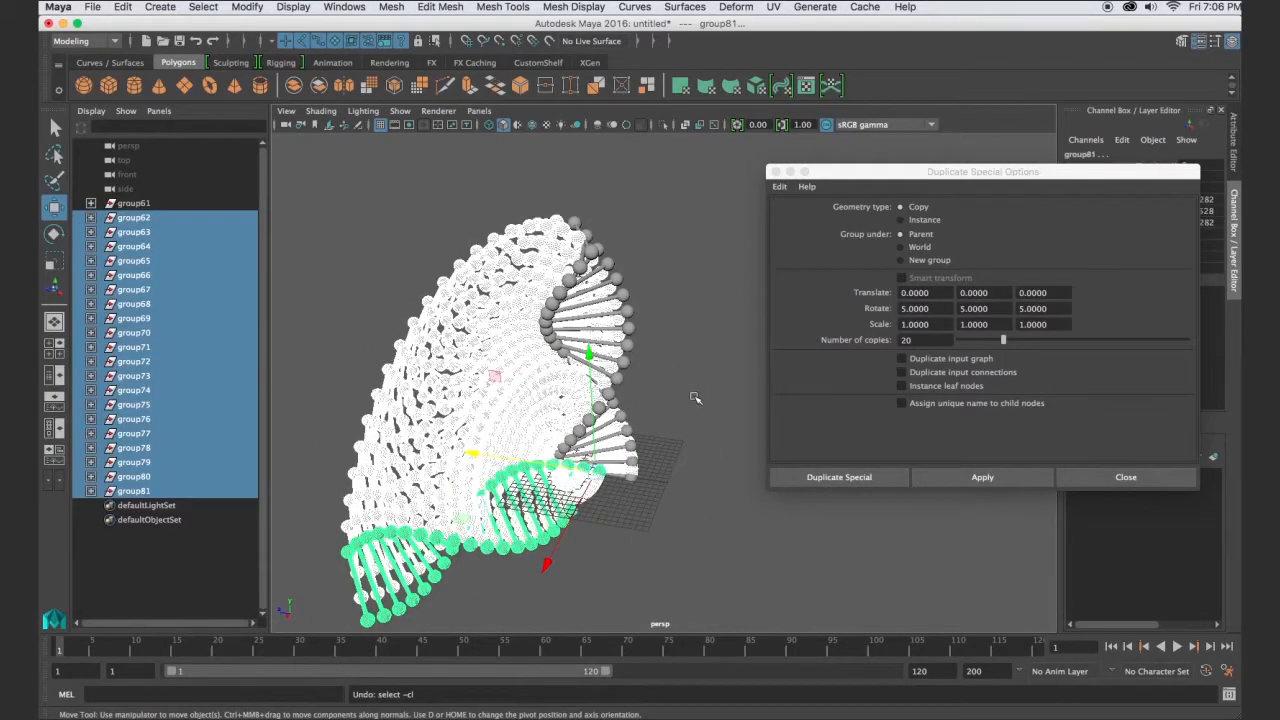
key("z")
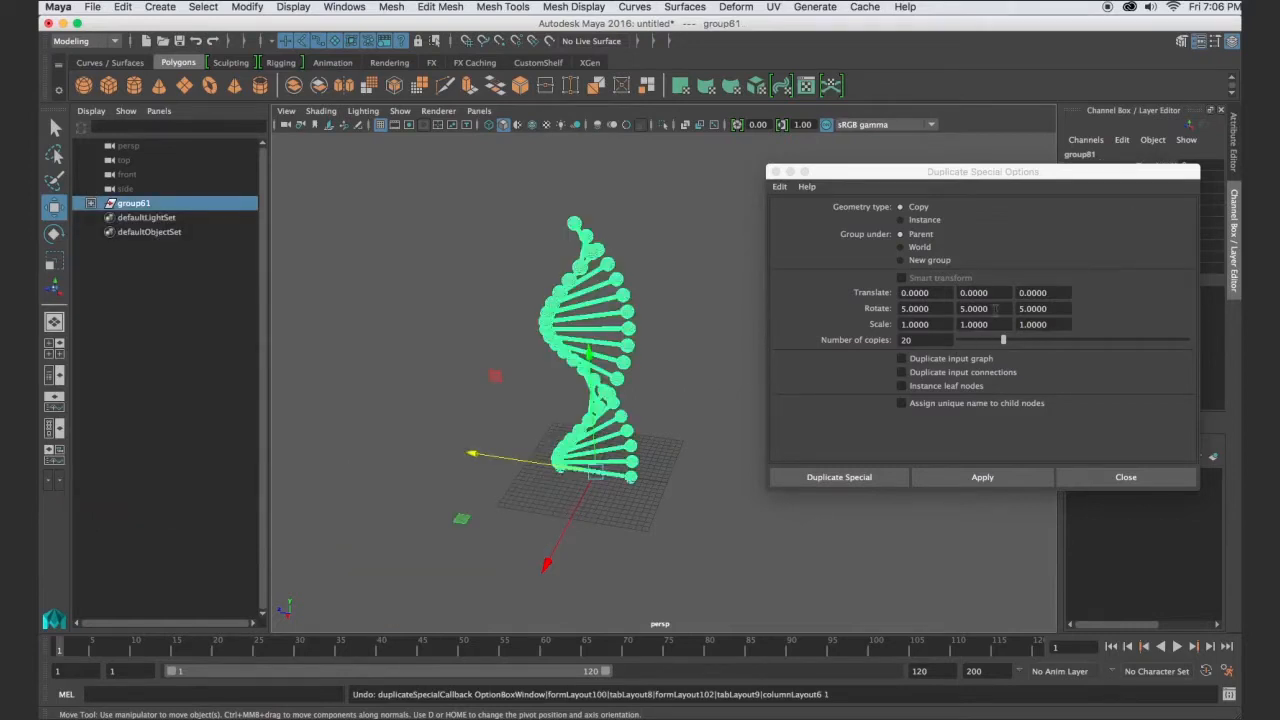
Set the Duplicate Special rotation to 10 on X, Y and Z, the Y translation to 5 and the number of copies to 40.
left_click(915, 308)
type("10")
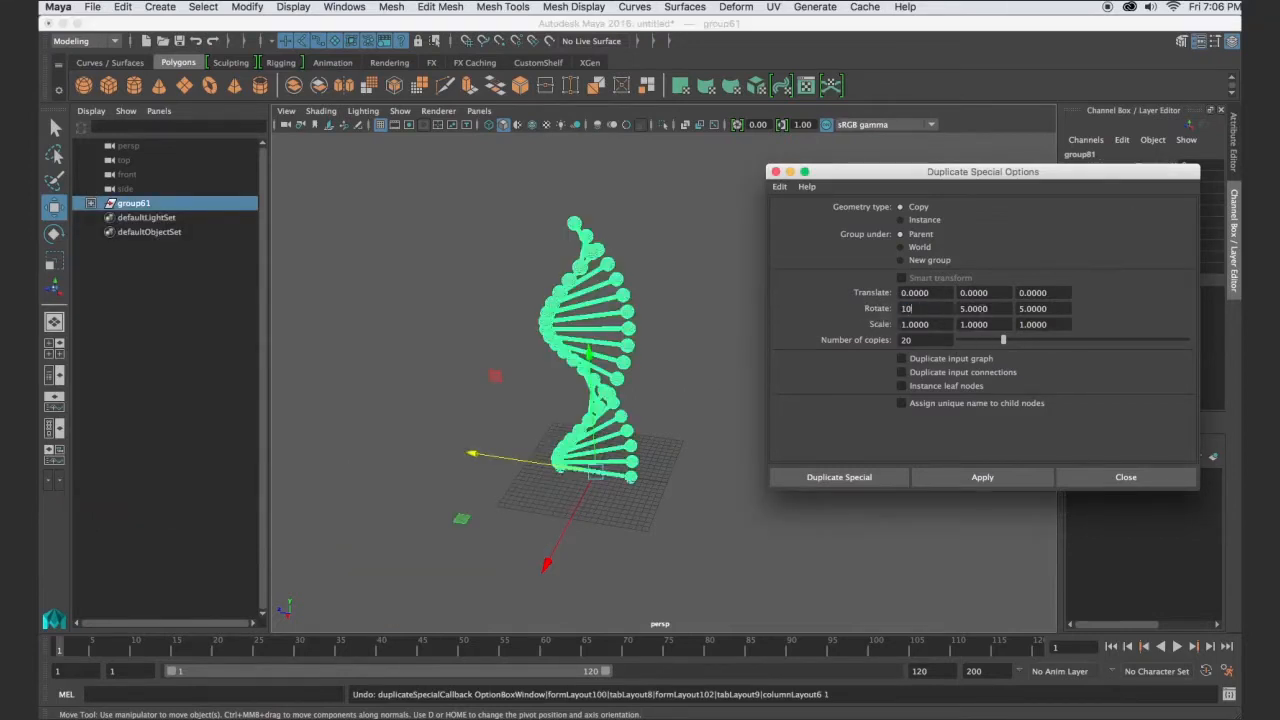
key("Tab")
type("10")
key("Tab")
type("10")
left_click(997, 292)
type("5")
double_click(938, 340)
type("40")
Try duplicating the helix group with the 40-copy settings, view the copies and undo the duplication.
left_click(975, 479)
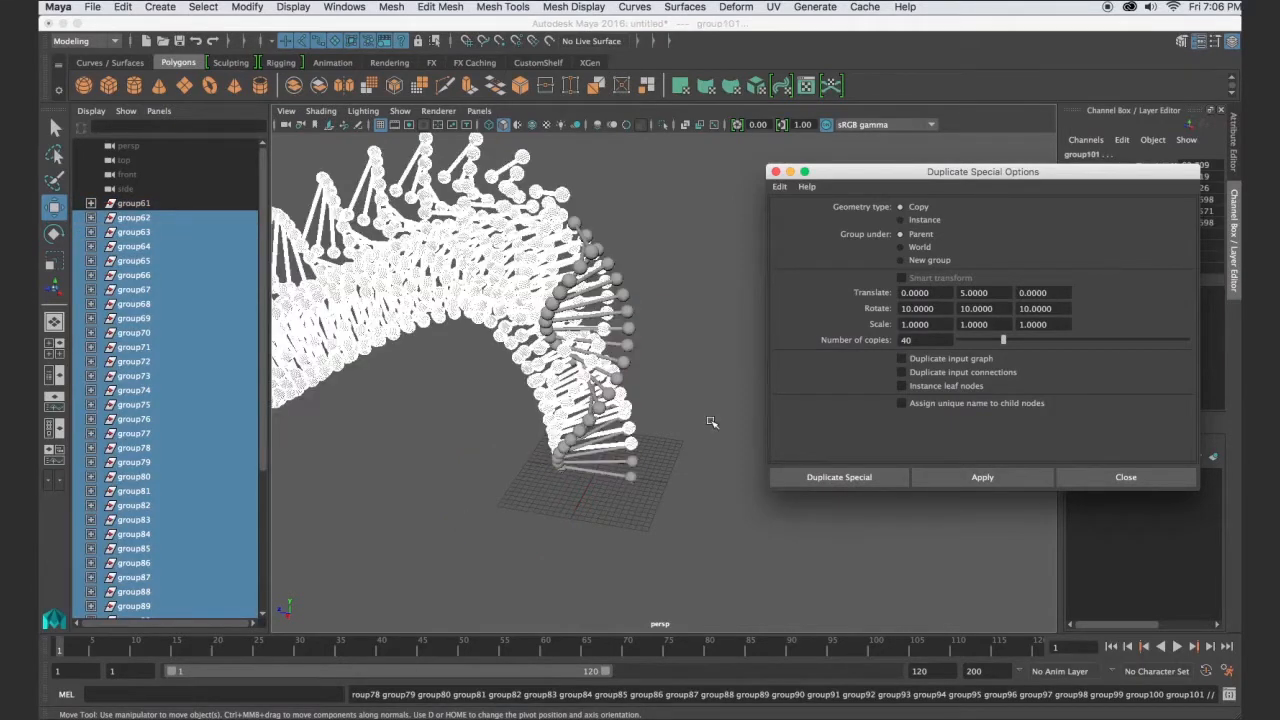
left_click(680, 385)
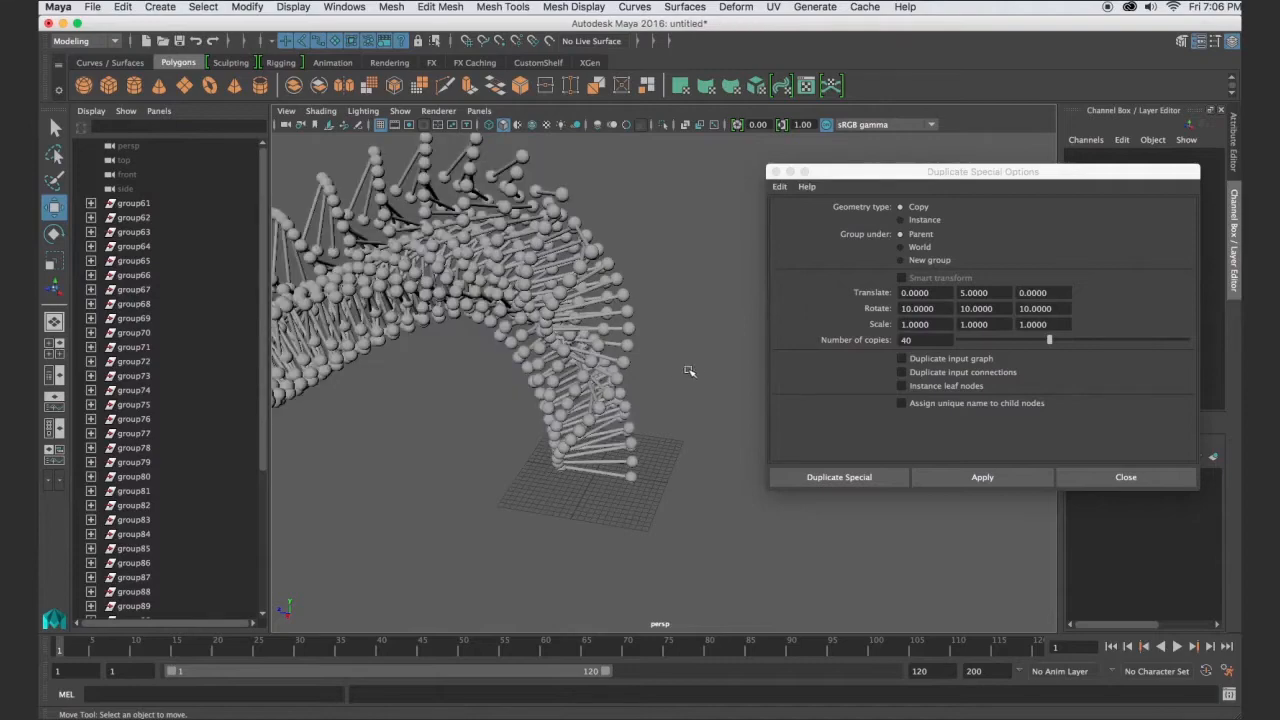
mouse_move(513, 423)
left_mouse_down("alt")
mouse_move(623, 417)
mouse_move(560, 462)
mouse_move(528, 443)
mouse_move(566, 411)
mouse_move(634, 400)
mouse_move(651, 440)
mouse_move(597, 454)
mouse_move(534, 437)
mouse_move(574, 443)
mouse_move(535, 416)
left_mouse_up("alt")
scroll(610, 420, "down", 6)
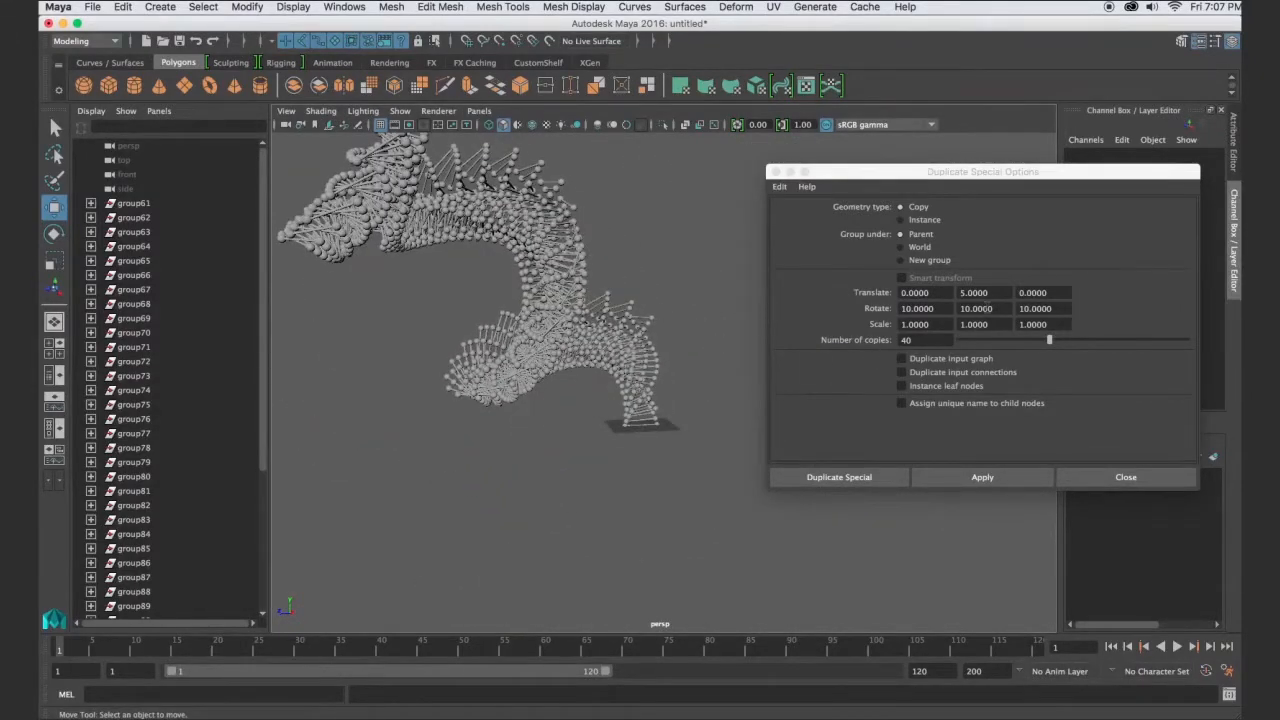
left_click_drag(695, 382, 684, 400, "alt")
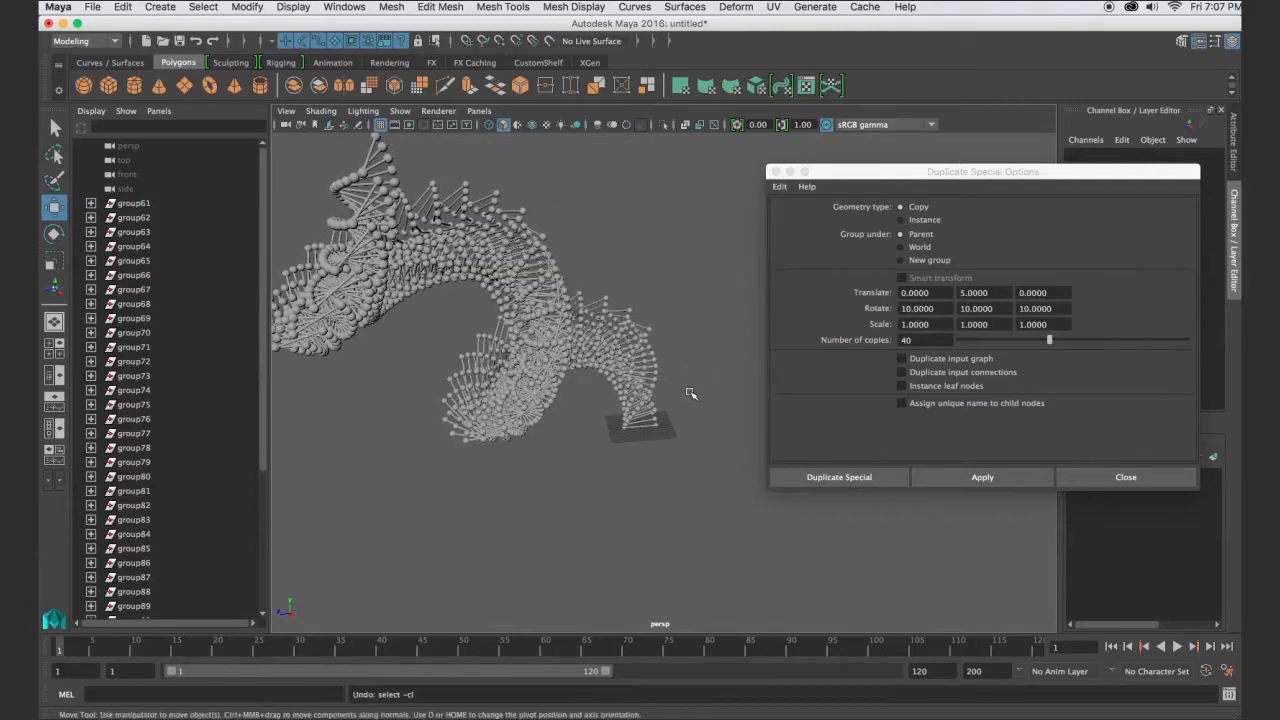
key("z")
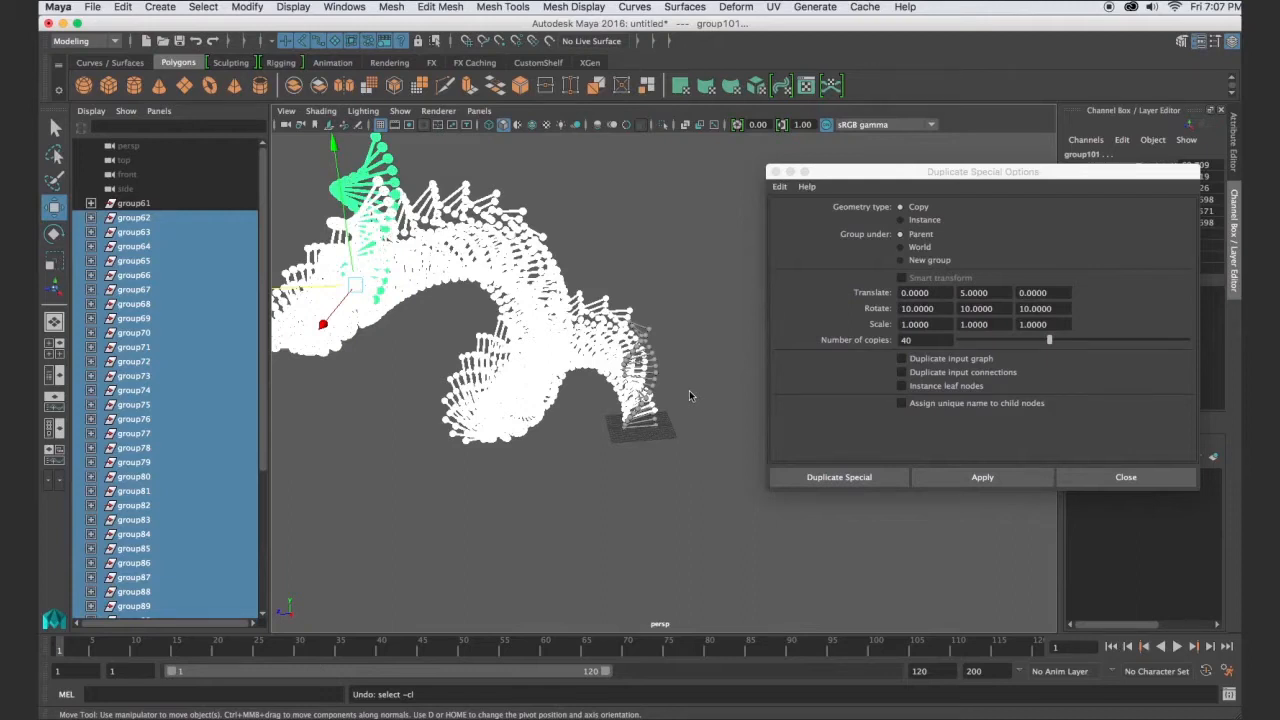
key("z")
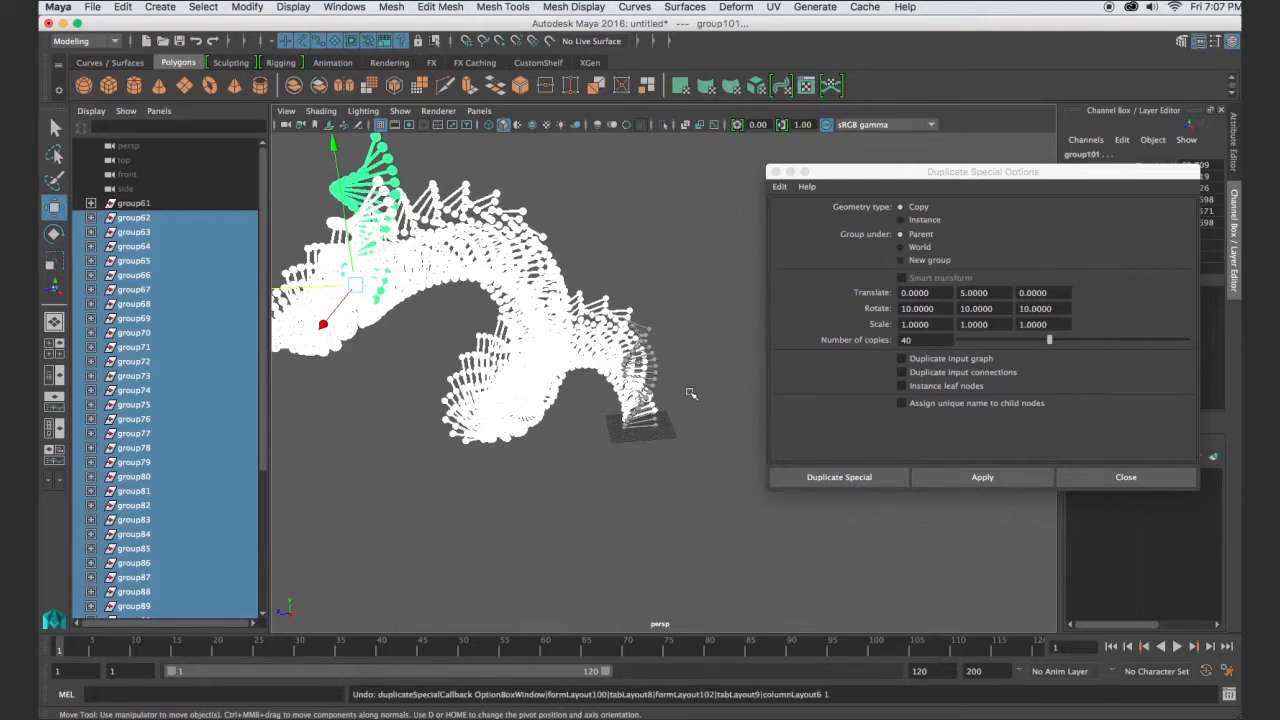
Set the Duplicate Special Y translation to 1 and apply the duplication to the helix group.
left_click(999, 295)
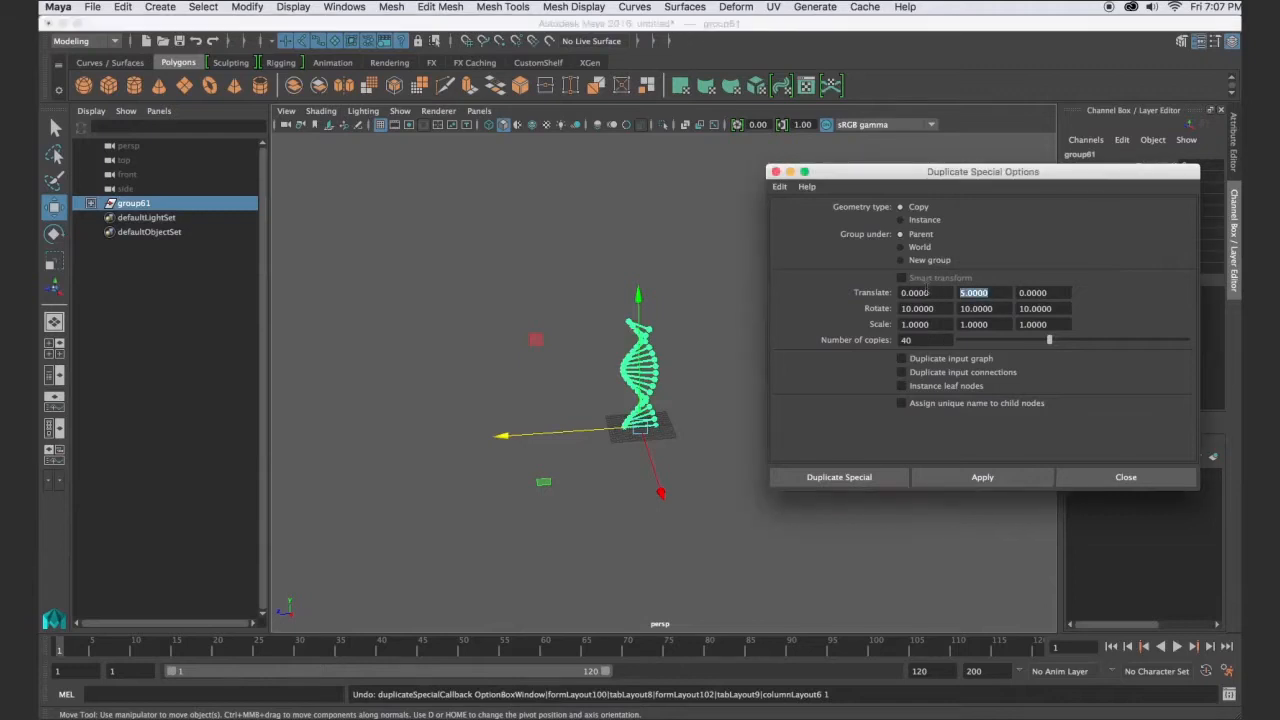
type("1")
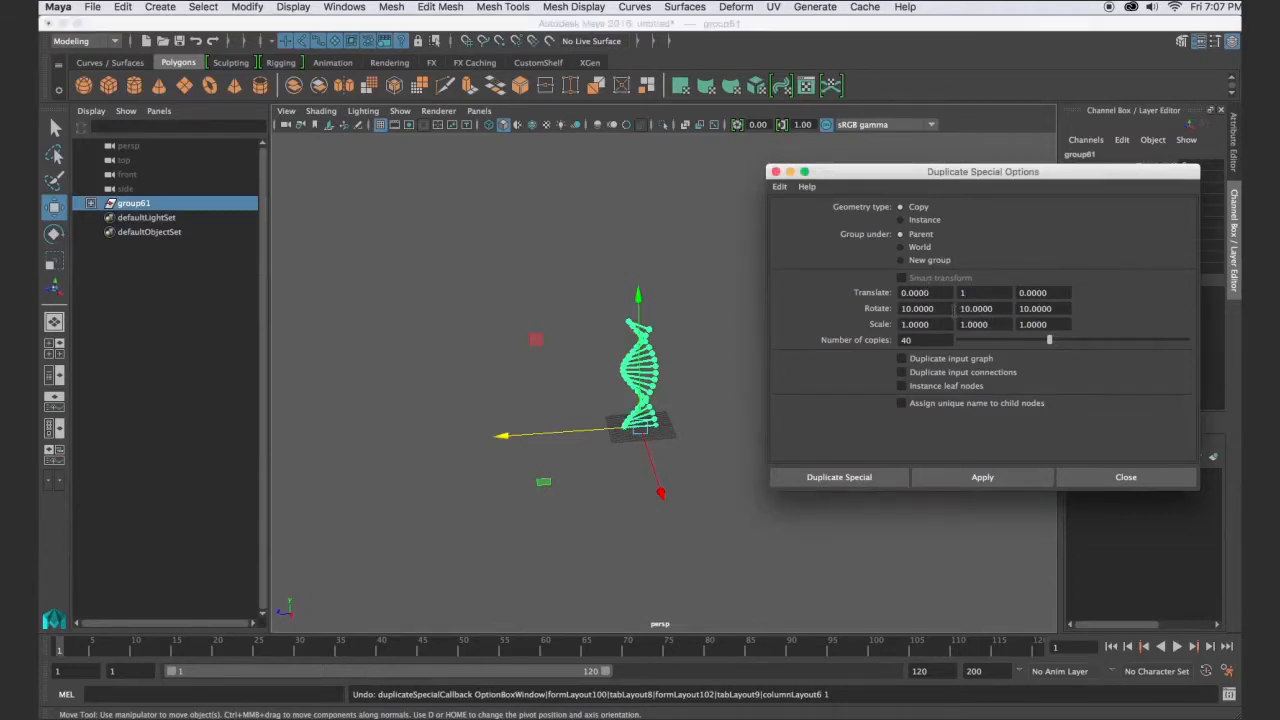
left_click(952, 481)
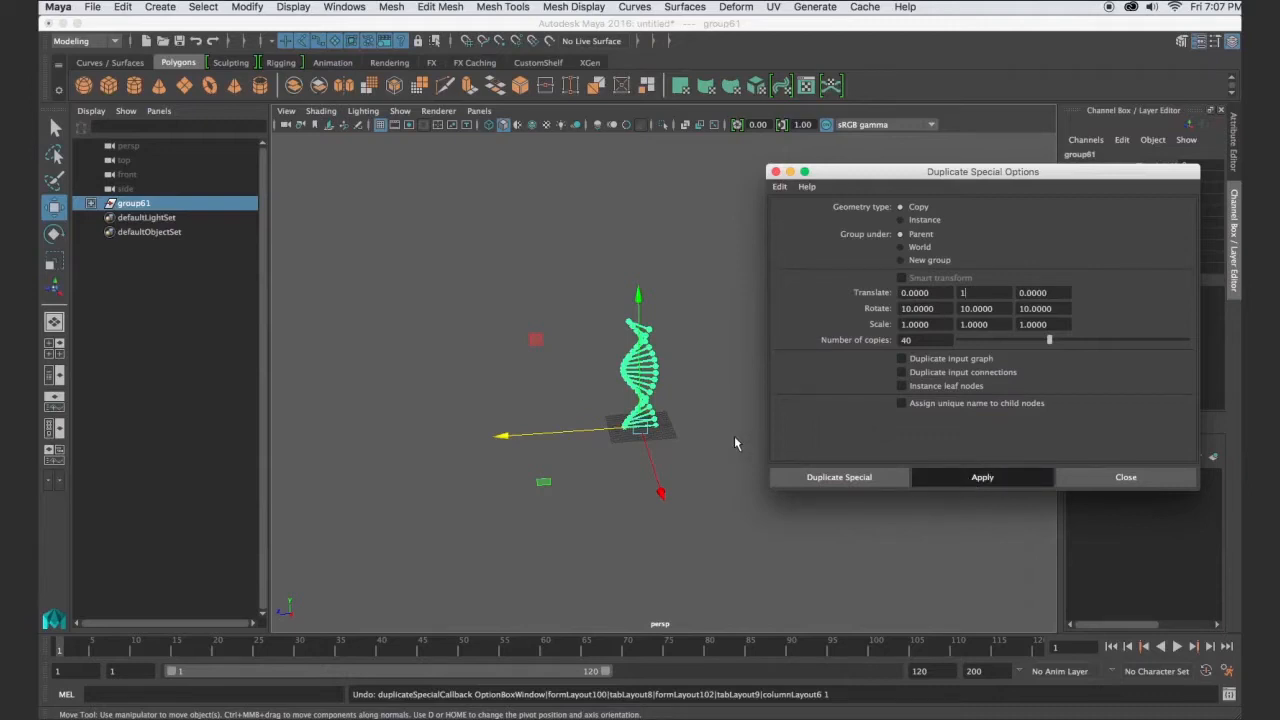
Deselect the copies, clear the options window out of the way and examine the duplicated helix structure from several angles.
left_click(684, 310)
mouse_move(632, 372)
left_mouse_down("alt")
mouse_move(677, 391)
mouse_move(671, 371)
mouse_move(557, 391)
mouse_move(537, 434)
mouse_move(629, 437)
mouse_move(688, 403)
mouse_move(652, 369)
left_mouse_up("alt")
scroll(657, 382, "up", 5)
left_click_drag(851, 176, 1279, 290)
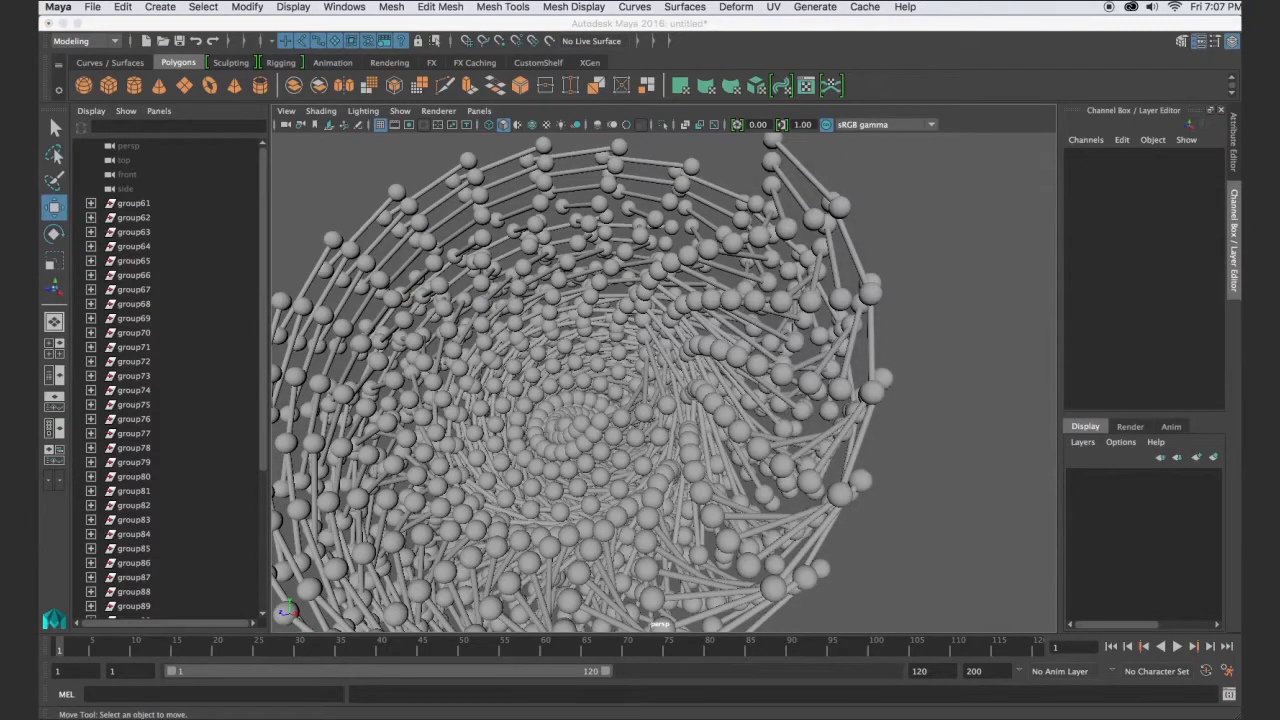
scroll(771, 434, "down", 8)
left_click_drag(771, 434, 636, 451, "alt")
scroll(609, 435, "up", 8)
right_click_drag(636, 451, 785, 447, "alt")
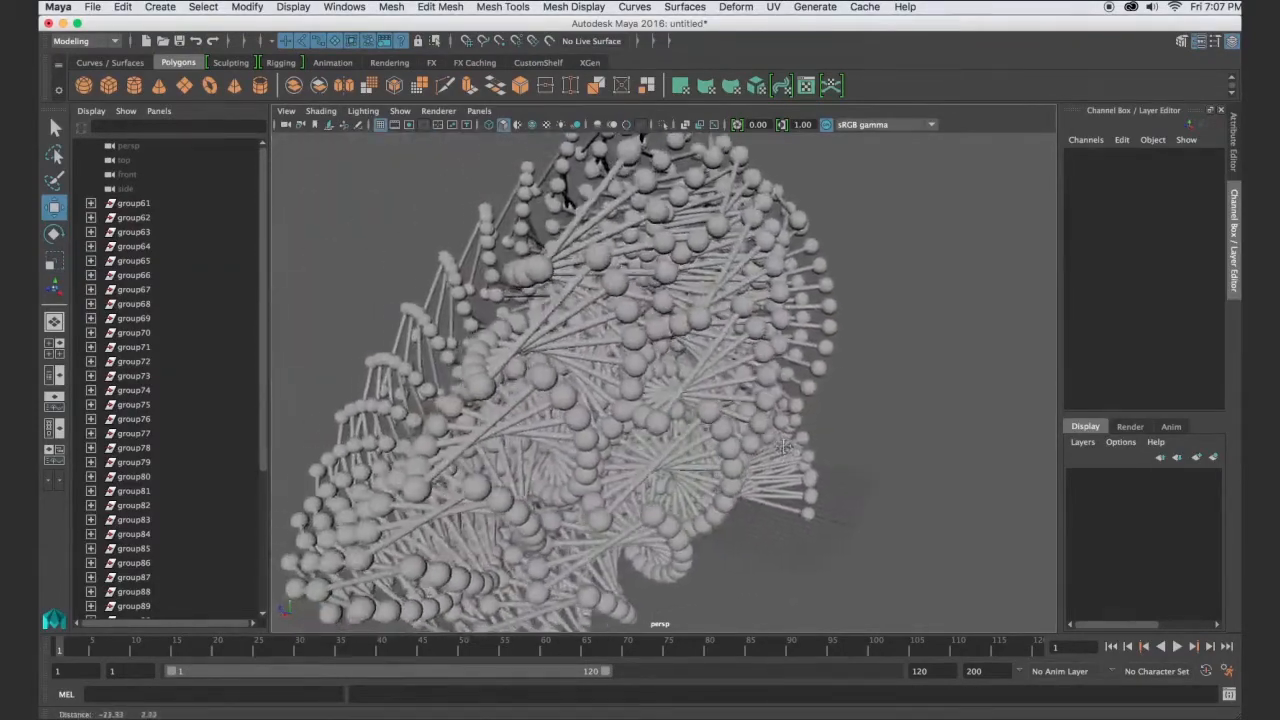
middle_click_drag(785, 447, 648, 345, "alt")
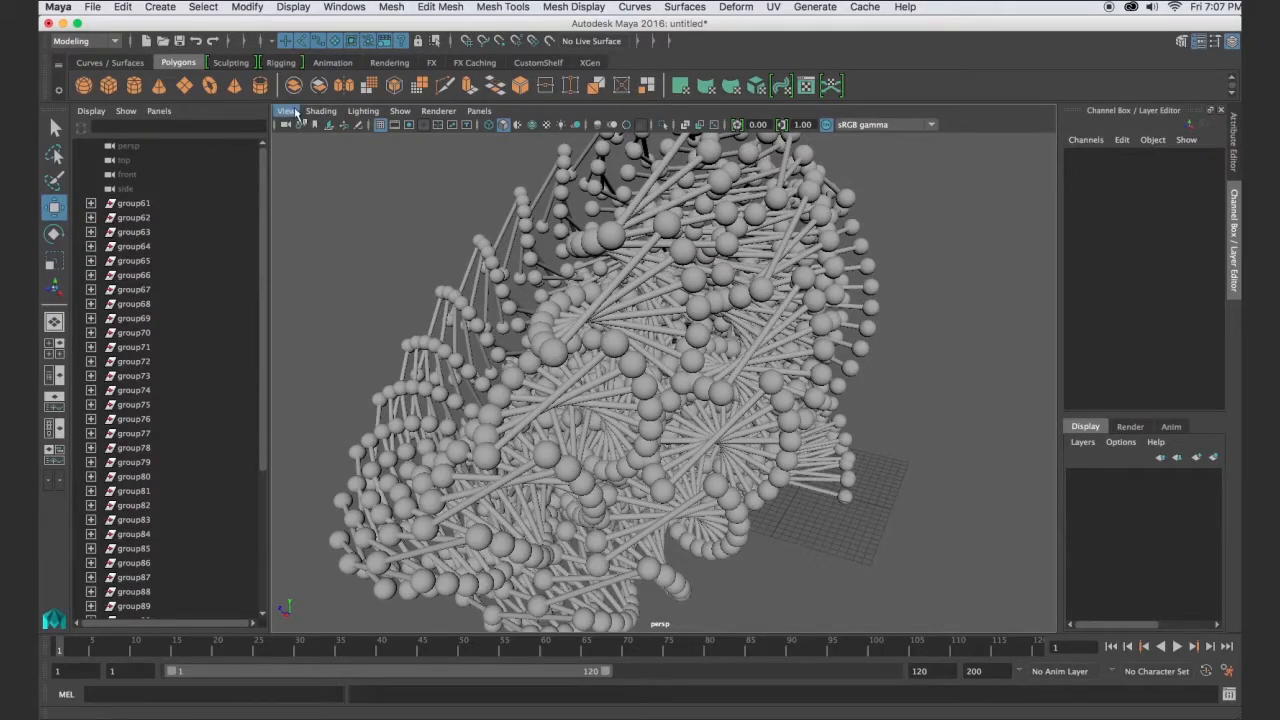
Check the perspective view's framing with the film gate and resolution gate, and turn the gates off.
left_click(395, 126)
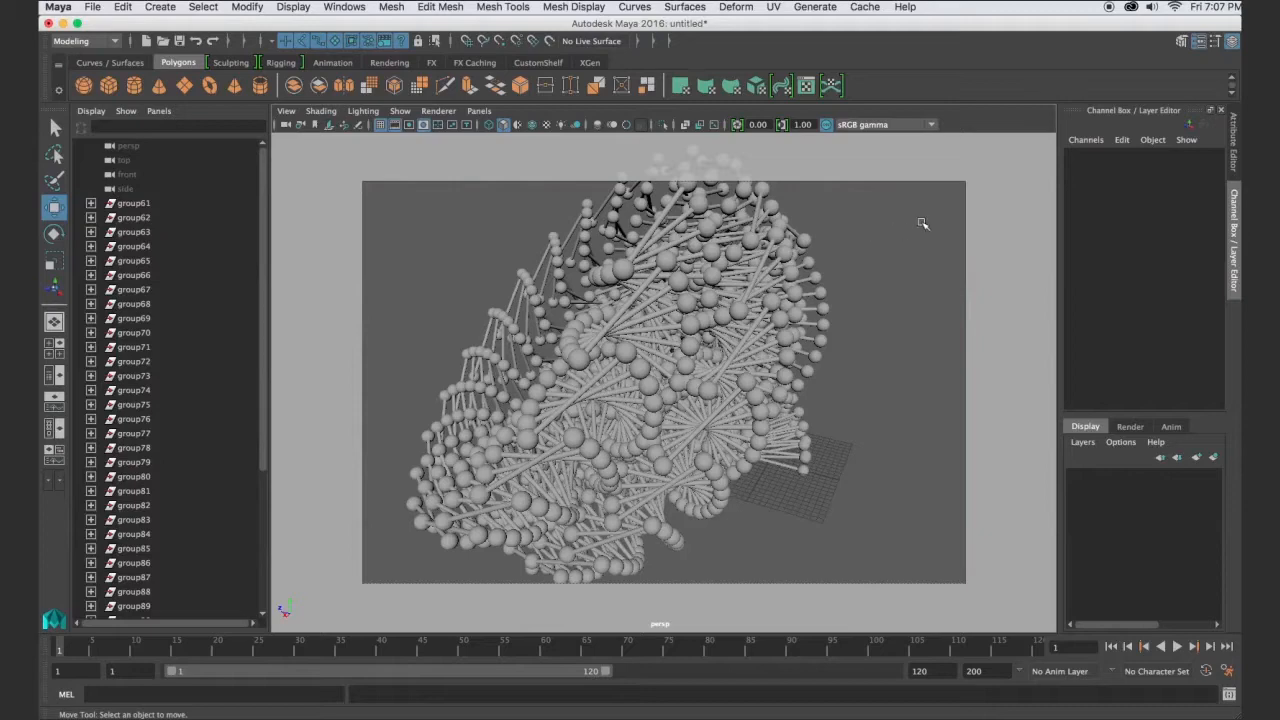
left_click(408, 127)
left_click(424, 125)
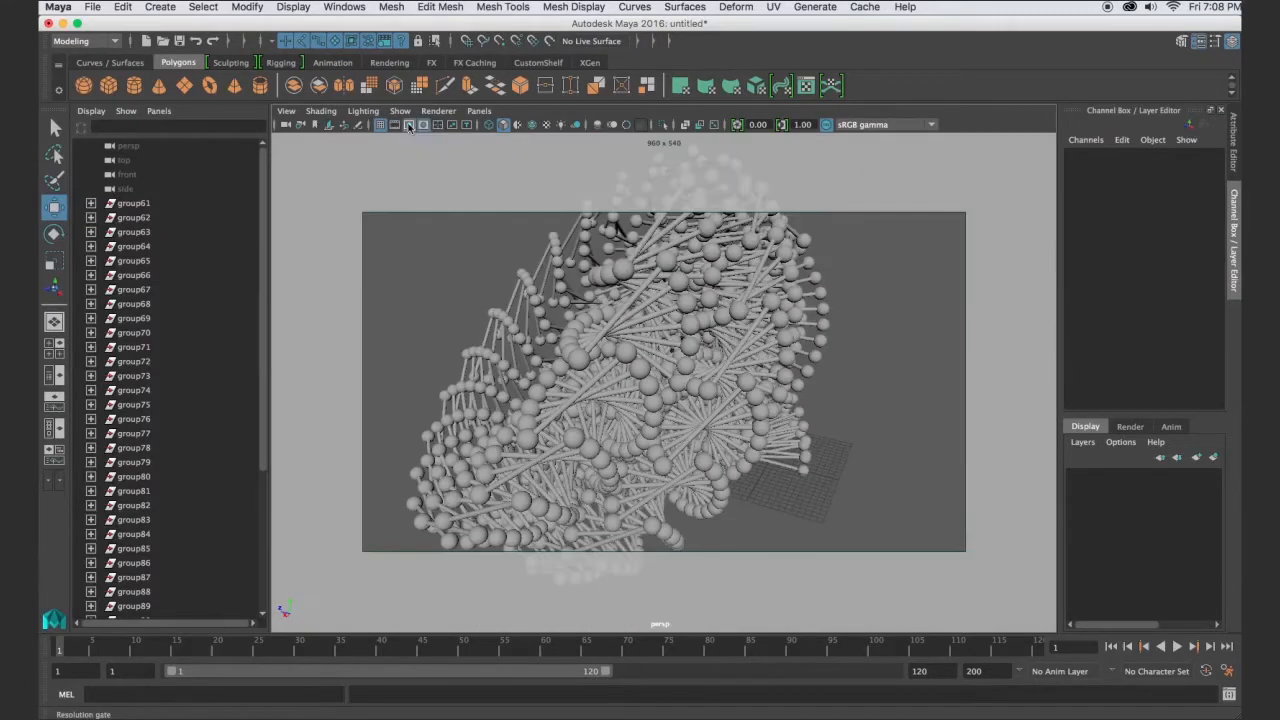
left_click(424, 125)
left_click(409, 124)
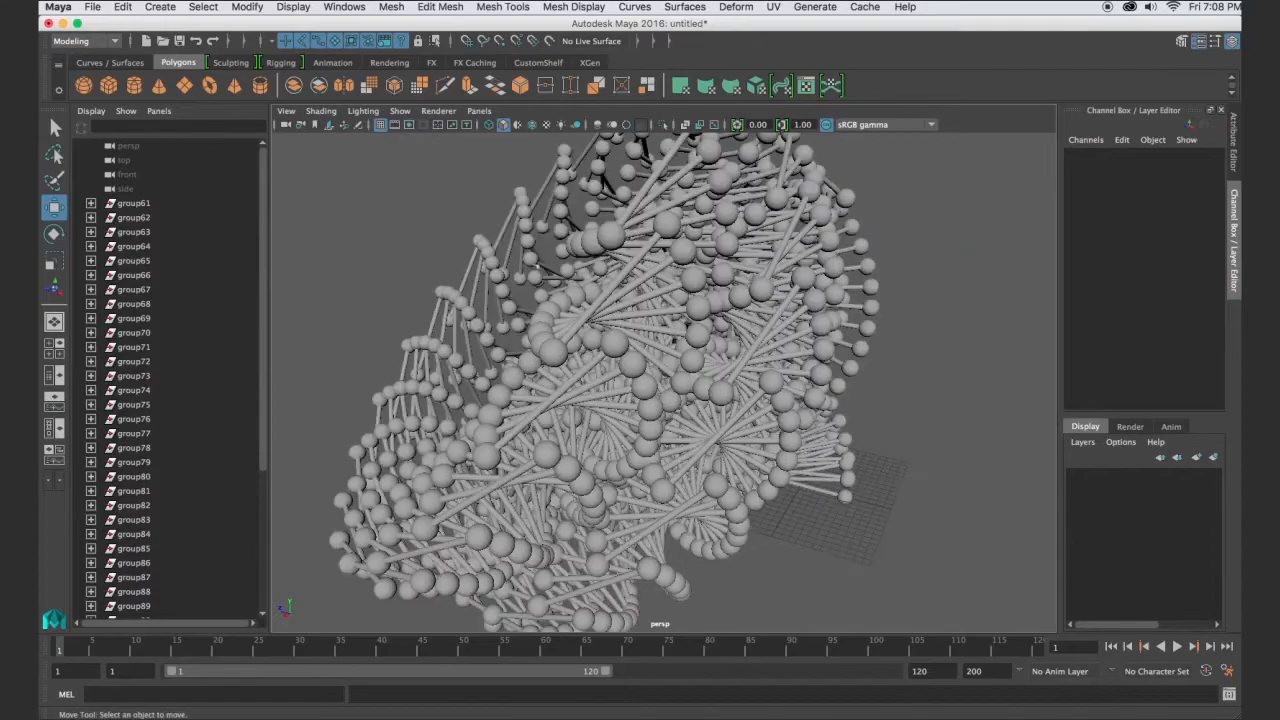
Open the Playblast options and place the window beside the perspective view.
left_click_drag(597, 318, 690, 330, "alt")
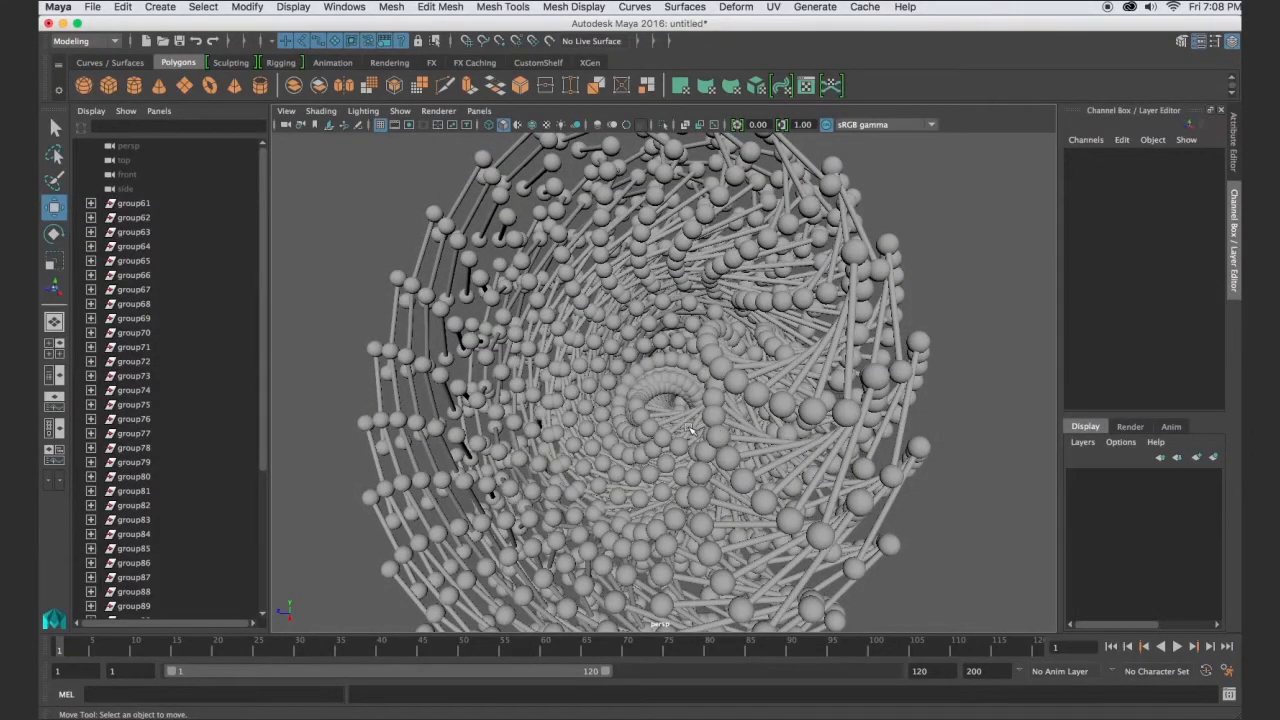
mouse_move(690, 429)
right_mouse_down("alt")
mouse_move(738, 439)
mouse_move(697, 434)
right_mouse_up("alt")
mouse_move(697, 434)
left_mouse_down("alt")
mouse_move(706, 463)
mouse_move(757, 451)
mouse_move(799, 405)
mouse_move(843, 400)
mouse_move(866, 449)
mouse_move(785, 480)
mouse_move(709, 460)
mouse_move(683, 443)
mouse_move(680, 419)
left_mouse_up("alt")
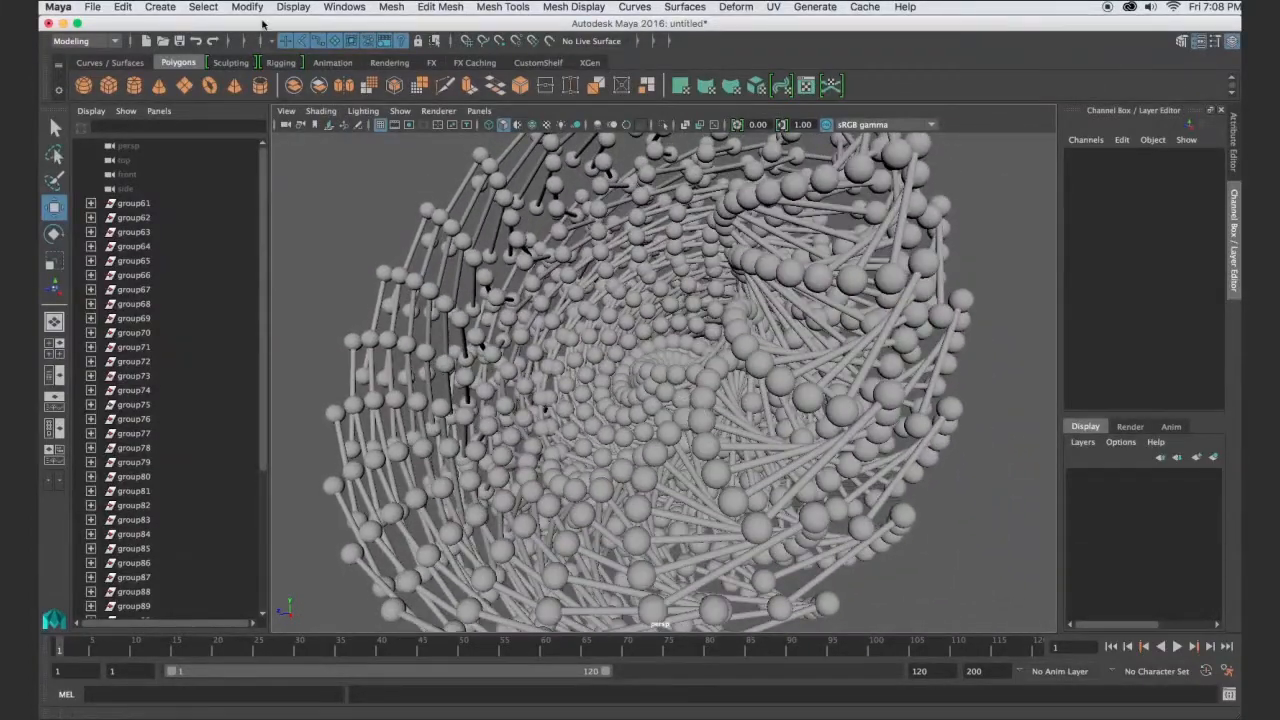
left_click(250, 7)
mouse_move(338, 8)
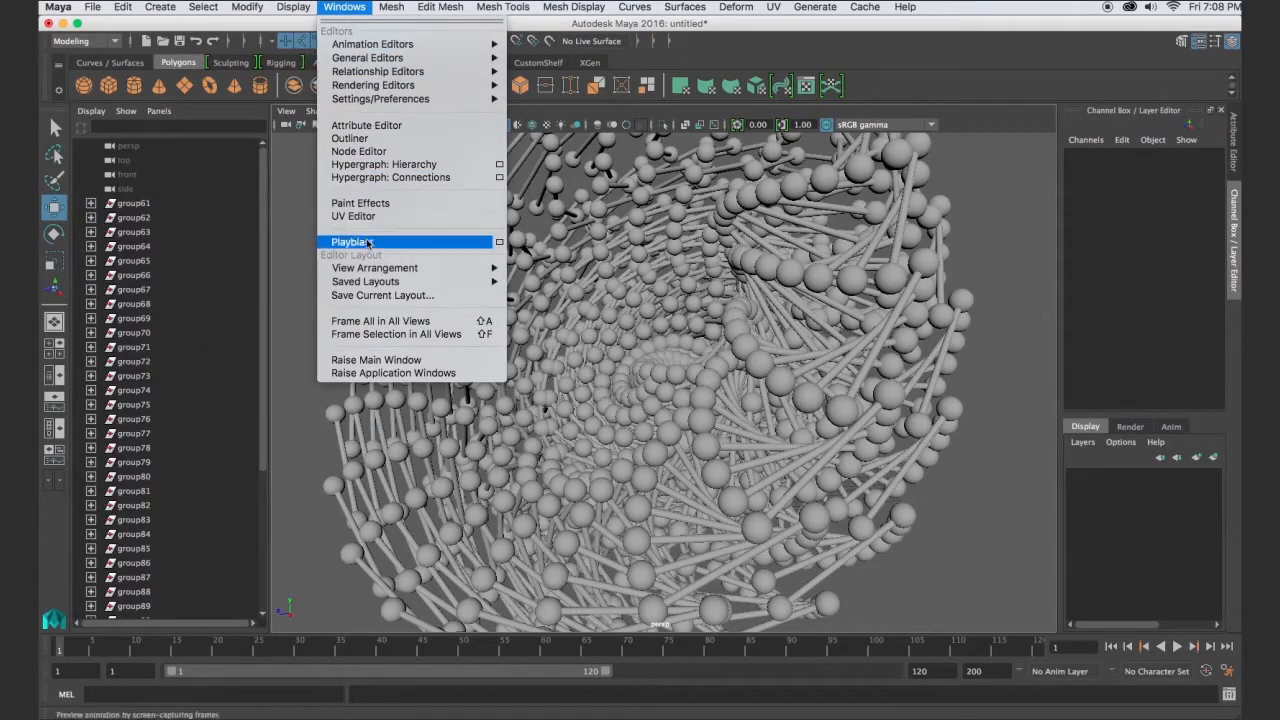
left_click(500, 243)
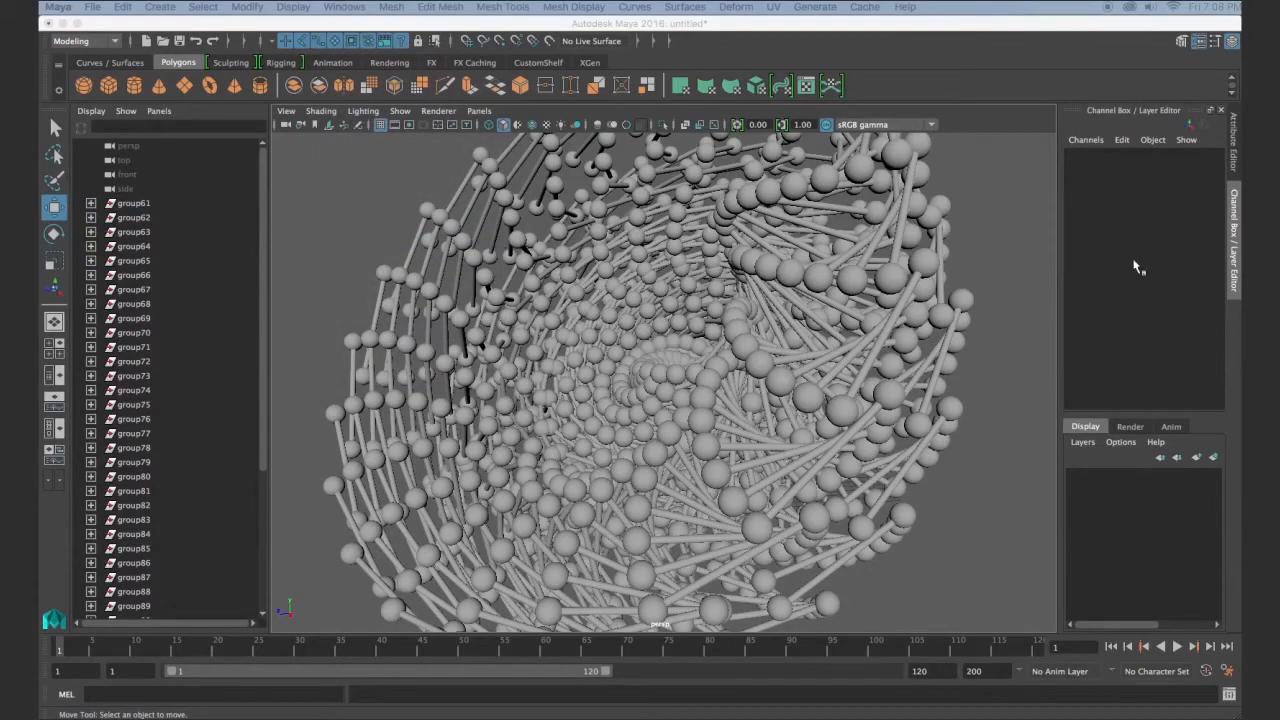
left_click_drag(1238, 270, 1204, 110)
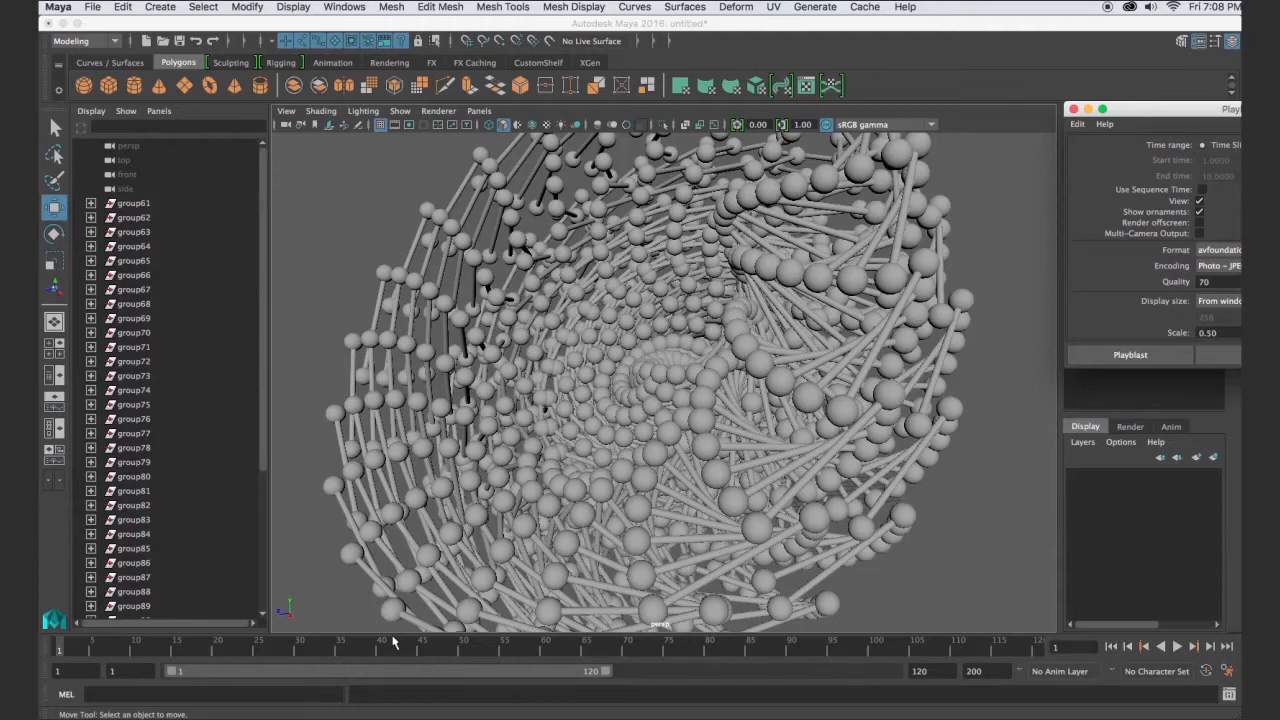
Set both the playback range end and the animation end to frame 130.
left_click_drag(322, 651, 52, 654)
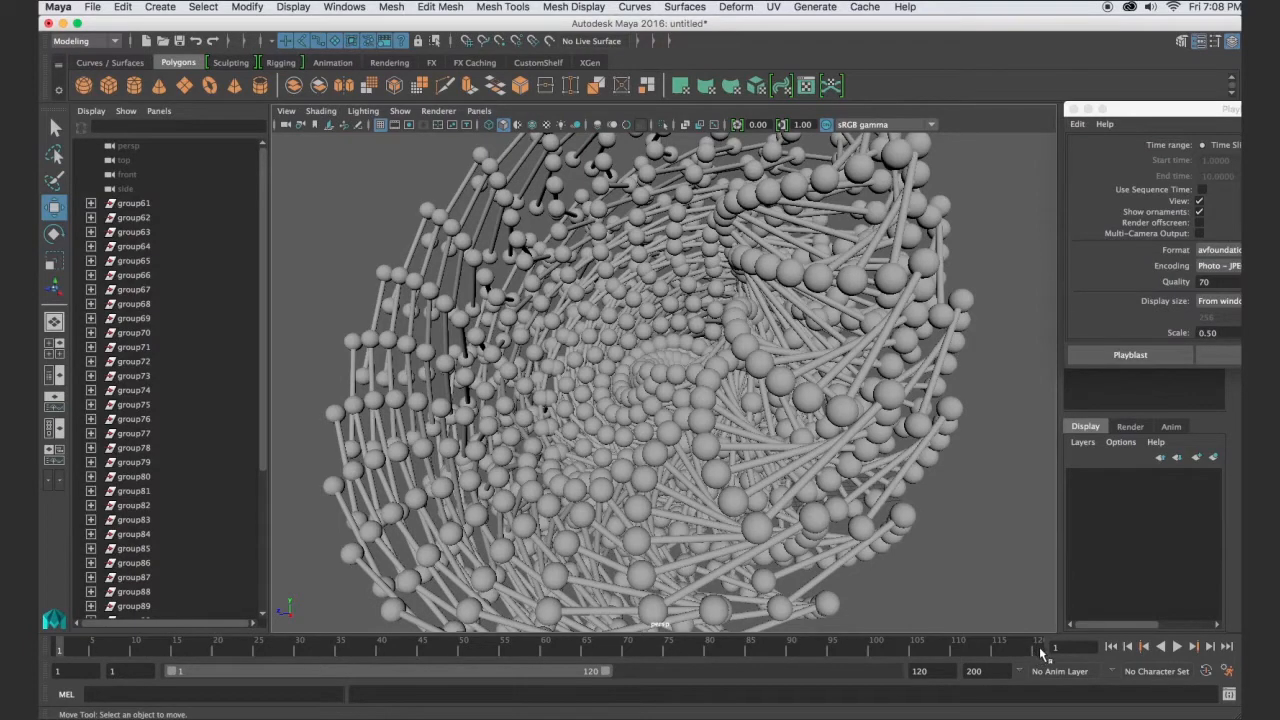
left_click_drag(938, 671, 827, 668)
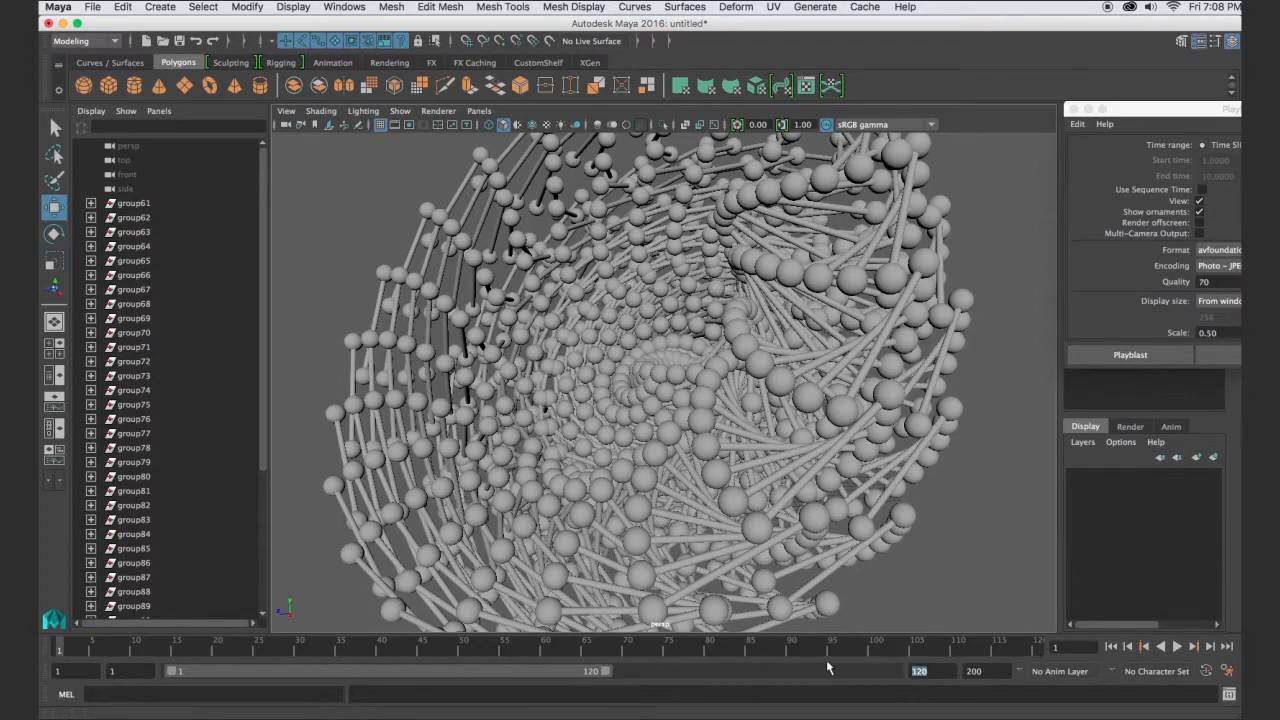
key("Return")
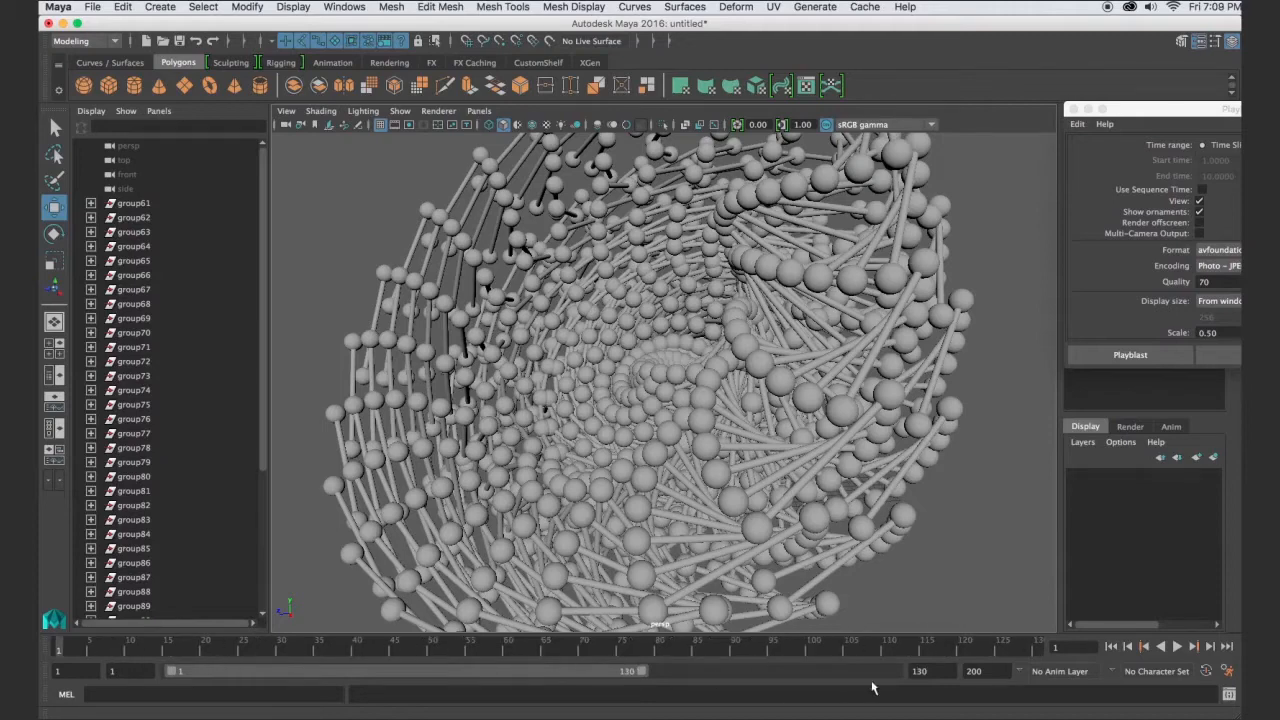
double_click(975, 671)
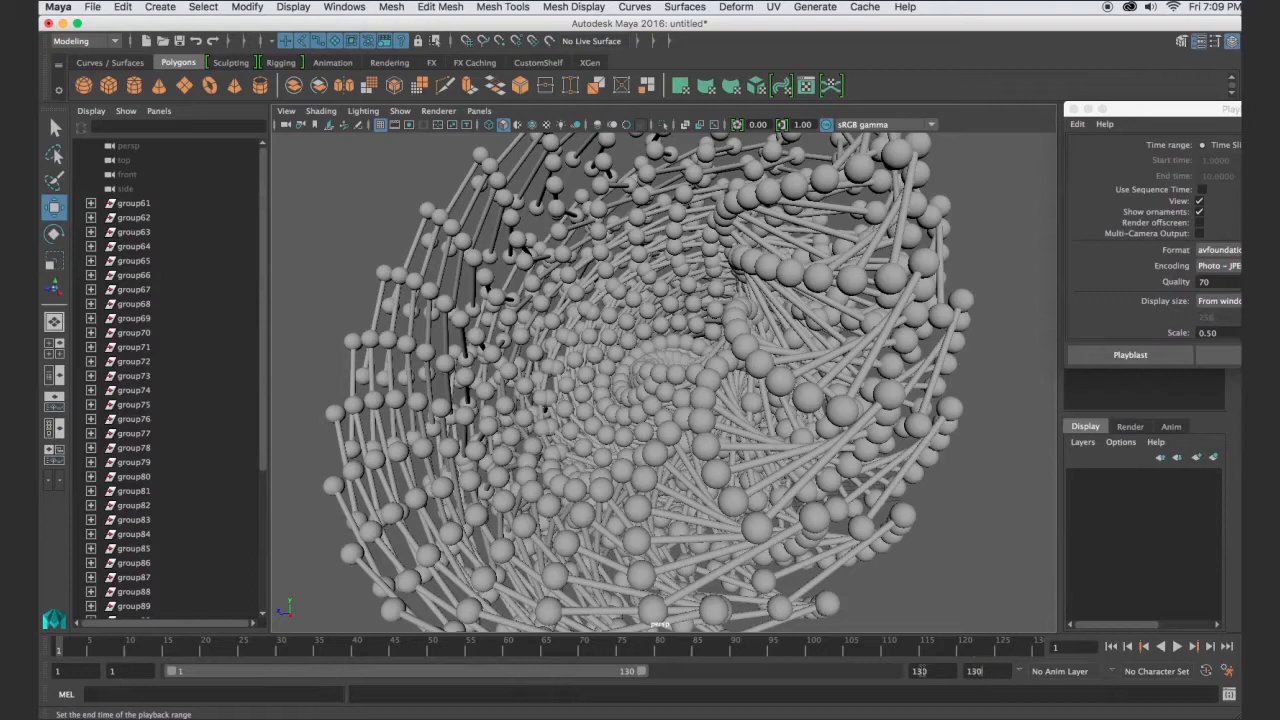
type("130")
key("Return")
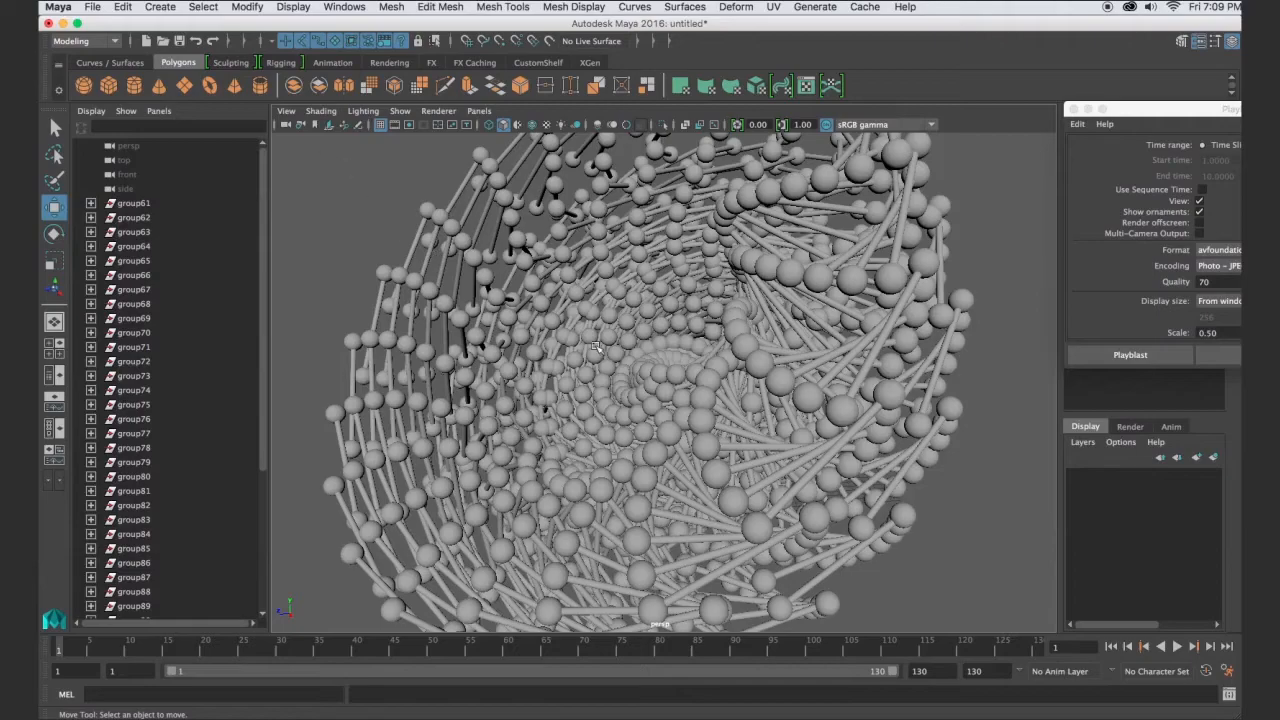
Examine the spiral structure up close and from outside to find a suitable camera view.
left_click_drag(650, 380, 820, 369, "alt")
scroll(864, 360, "up", 5)
middle_click_drag(820, 369, 827, 375, "alt")
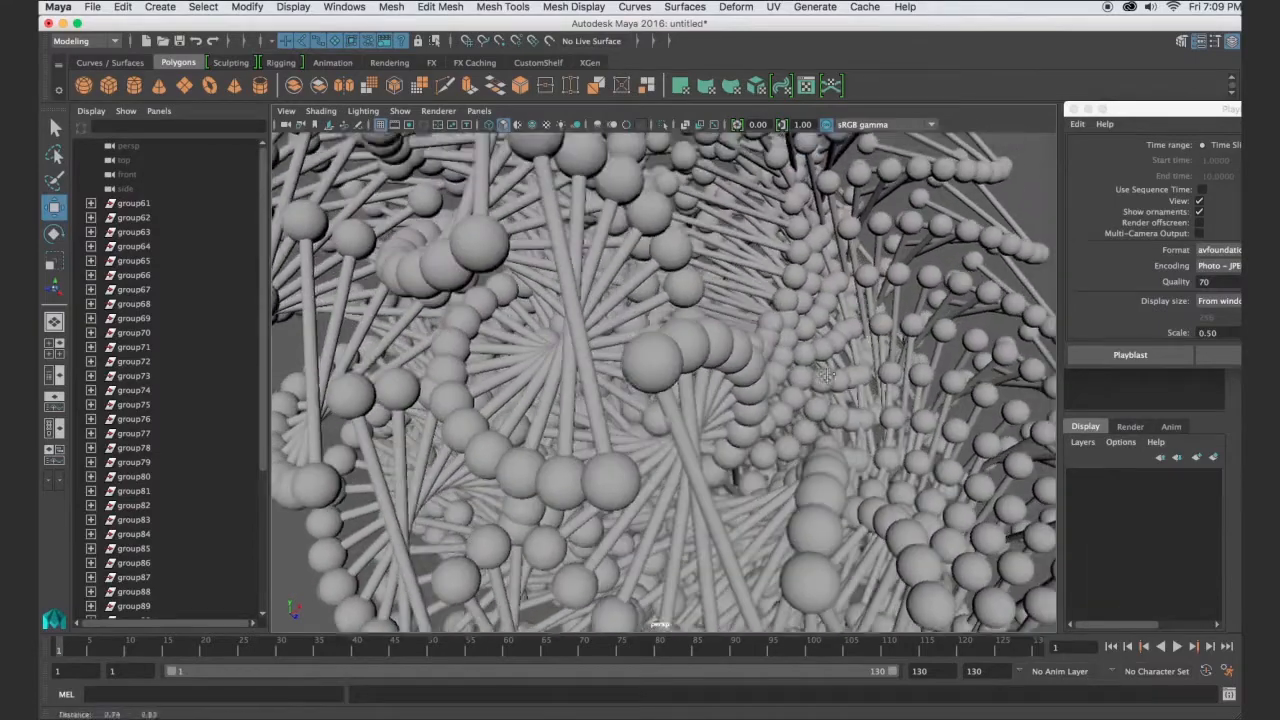
left_click_drag(827, 375, 803, 390, "alt")
scroll(820, 382, "up", 6)
scroll(800, 390, "down", 4)
left_click_drag(722, 407, 693, 413, "alt")
right_click_drag(693, 413, 420, 451, "alt")
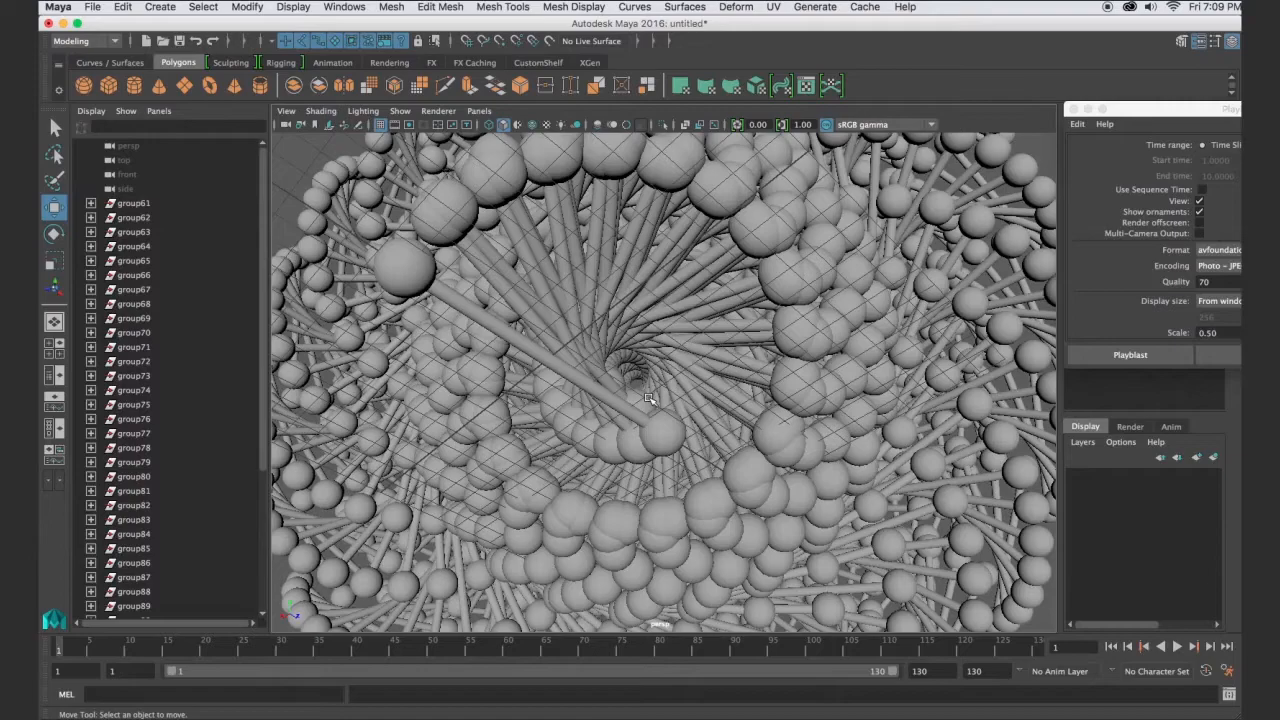
left_click_drag(876, 420, 538, 528, "alt")
scroll(747, 457, "down", 6)
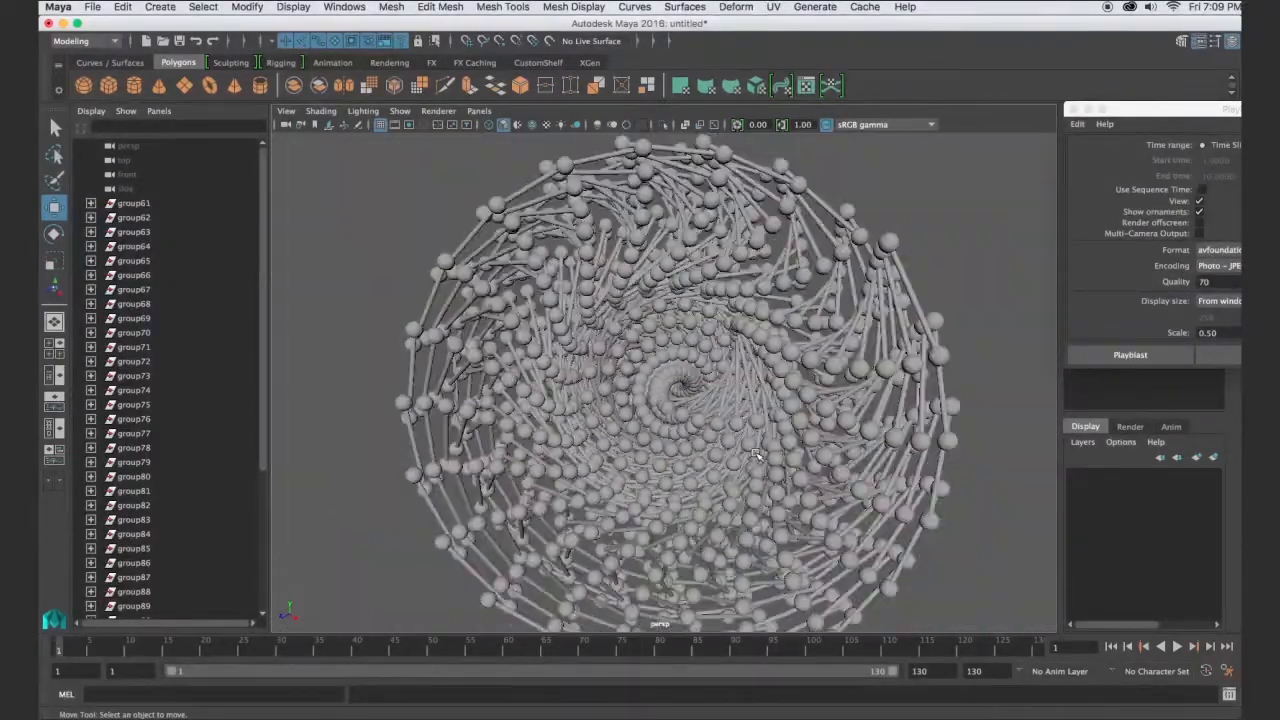
scroll(747, 457, "up", 1)
left_click_drag(747, 457, 604, 473, "alt")
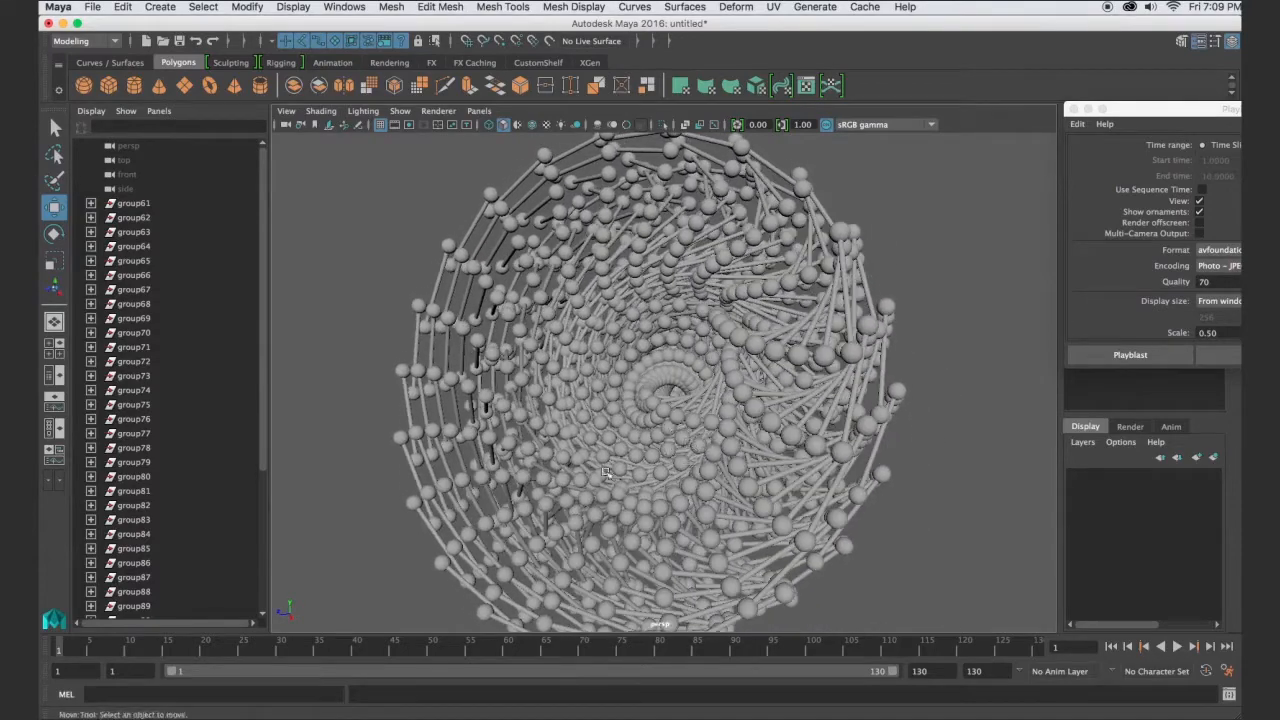
Select the perspective view's camera and show its attributes in the Attribute Editor, moving the Playblast options window out of the way.
left_click(286, 110)
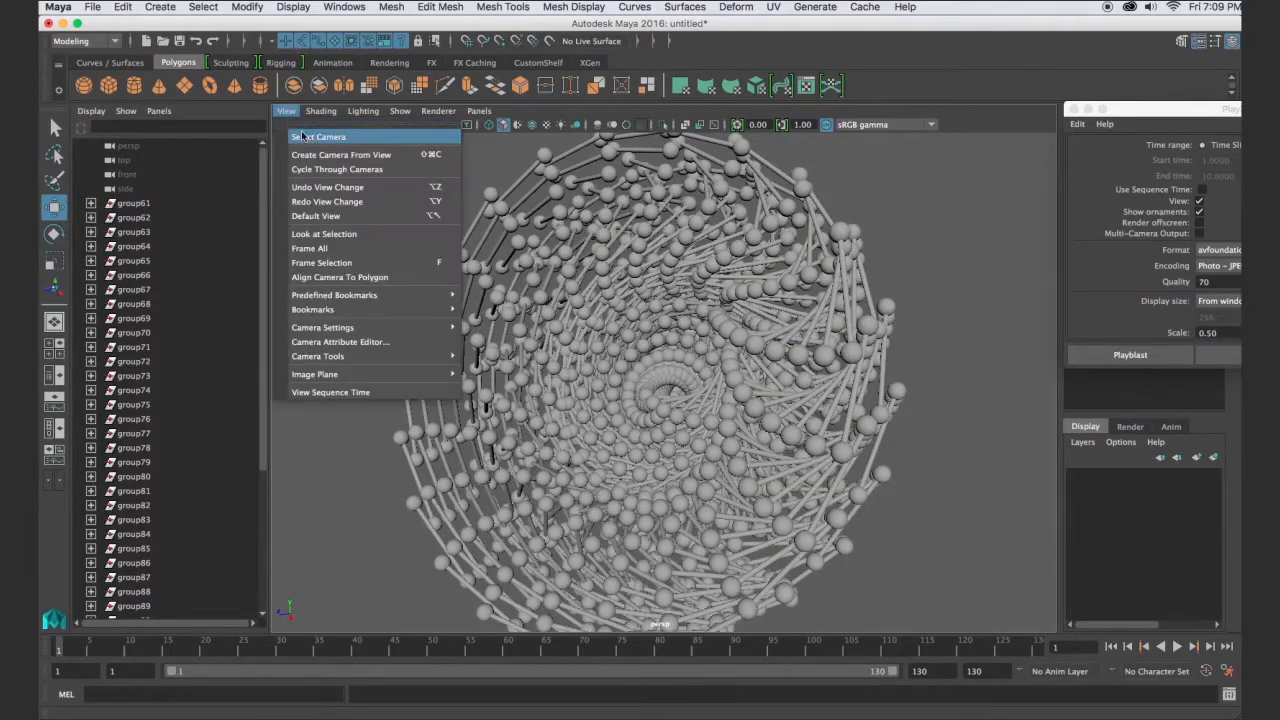
left_click(312, 145)
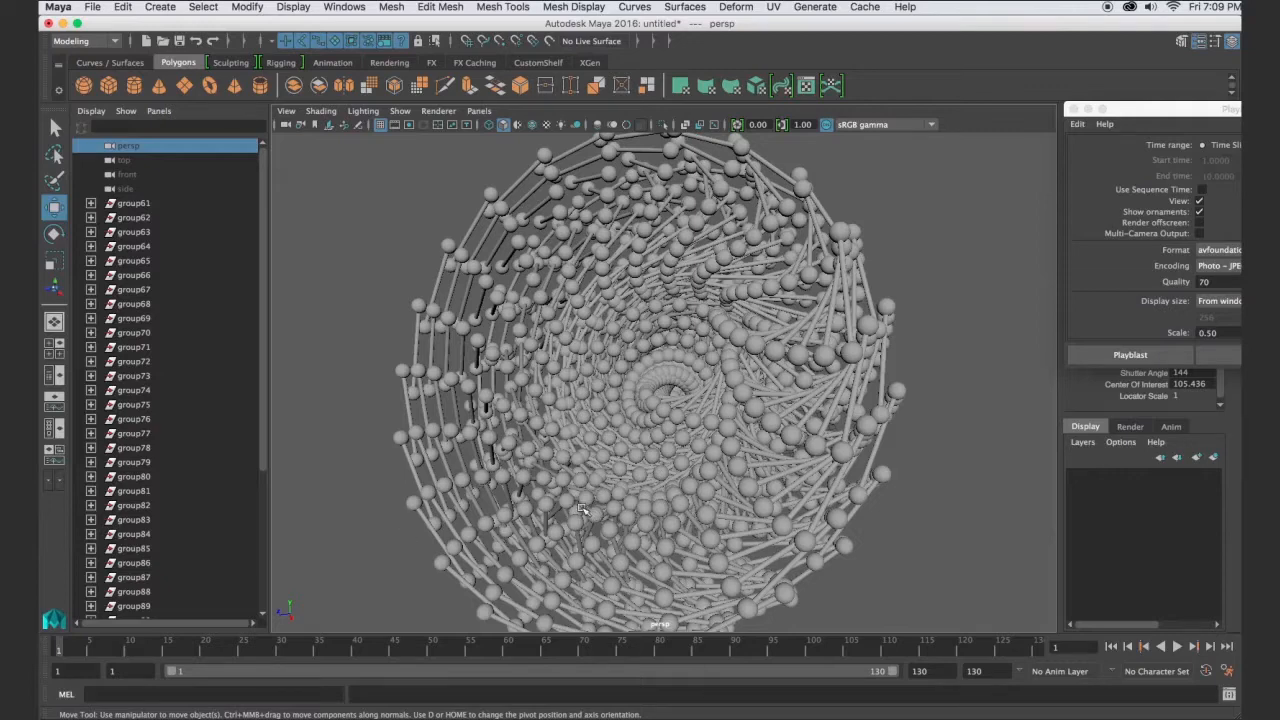
left_click_drag(1169, 110, 1279, 430)
left_click(286, 110)
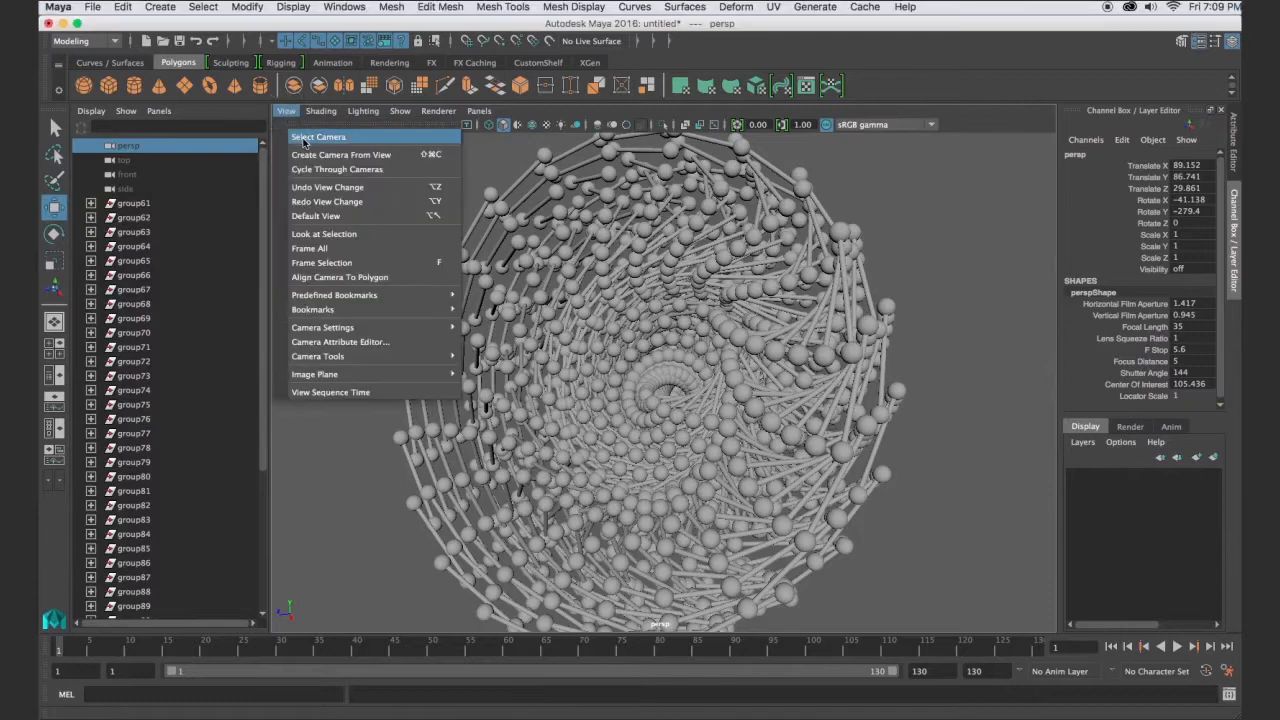
left_click(303, 131)
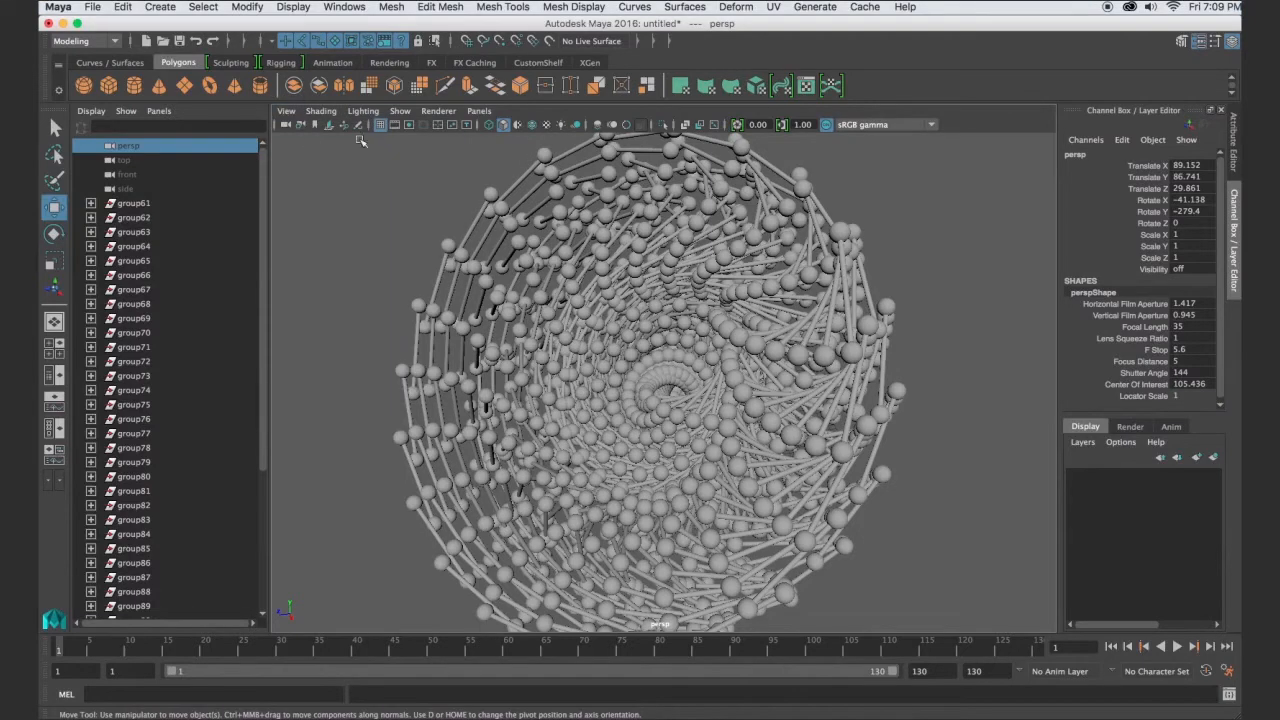
left_click(1196, 42)
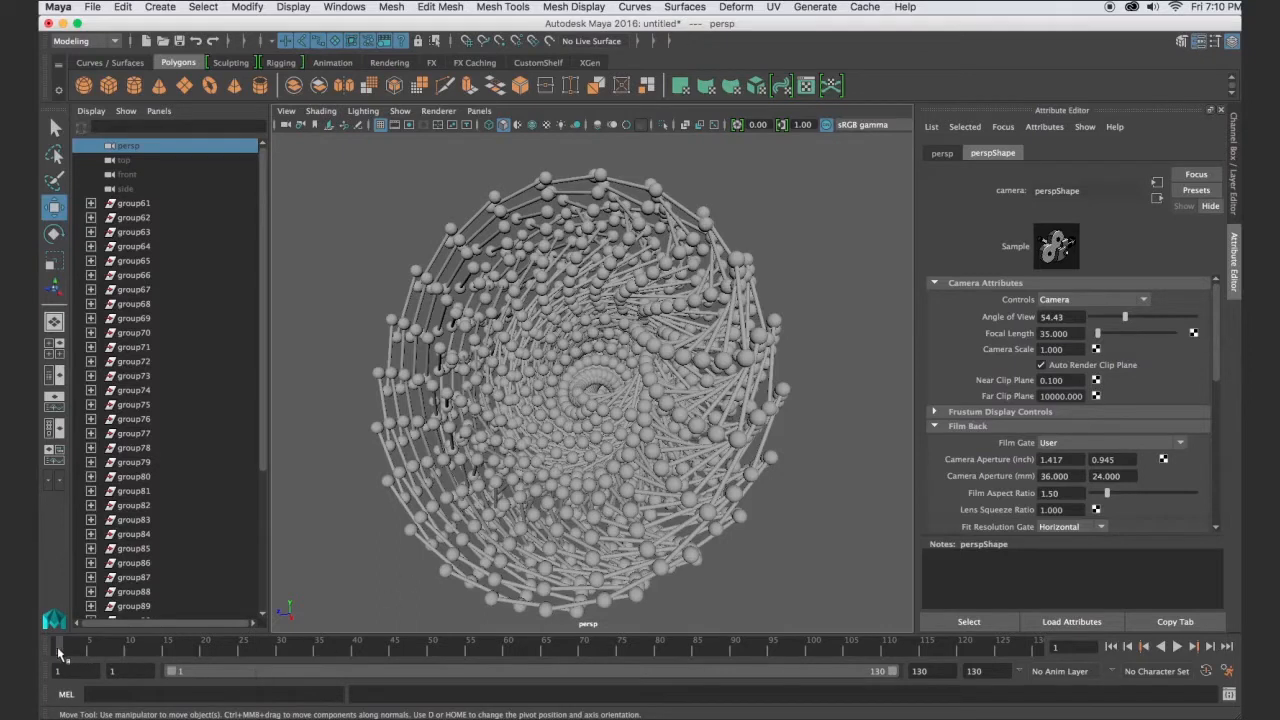
Keyframe the camera with the whole spiral in view at frame 1 and deep inside the central tunnel at frame 130.
mouse_move(74, 650)
left_mouse_down()
mouse_move(194, 648)
mouse_move(52, 652)
left_mouse_up()
left_click_drag(62, 652, 1048, 650)
scroll(618, 415, "up", 10)
scroll(618, 415, "up", 5)
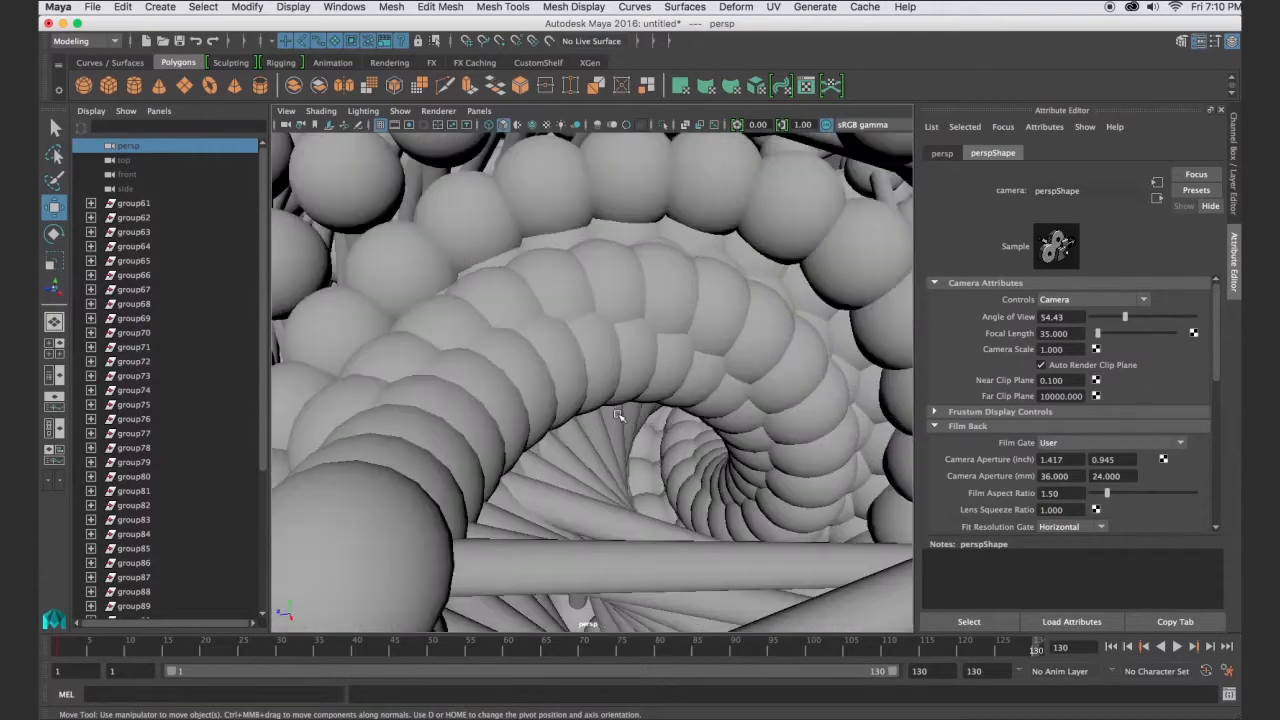
left_click_drag(618, 423, 643, 449, "alt")
middle_click_drag(643, 449, 554, 342, "alt")
left_click_drag(554, 342, 644, 328, "alt")
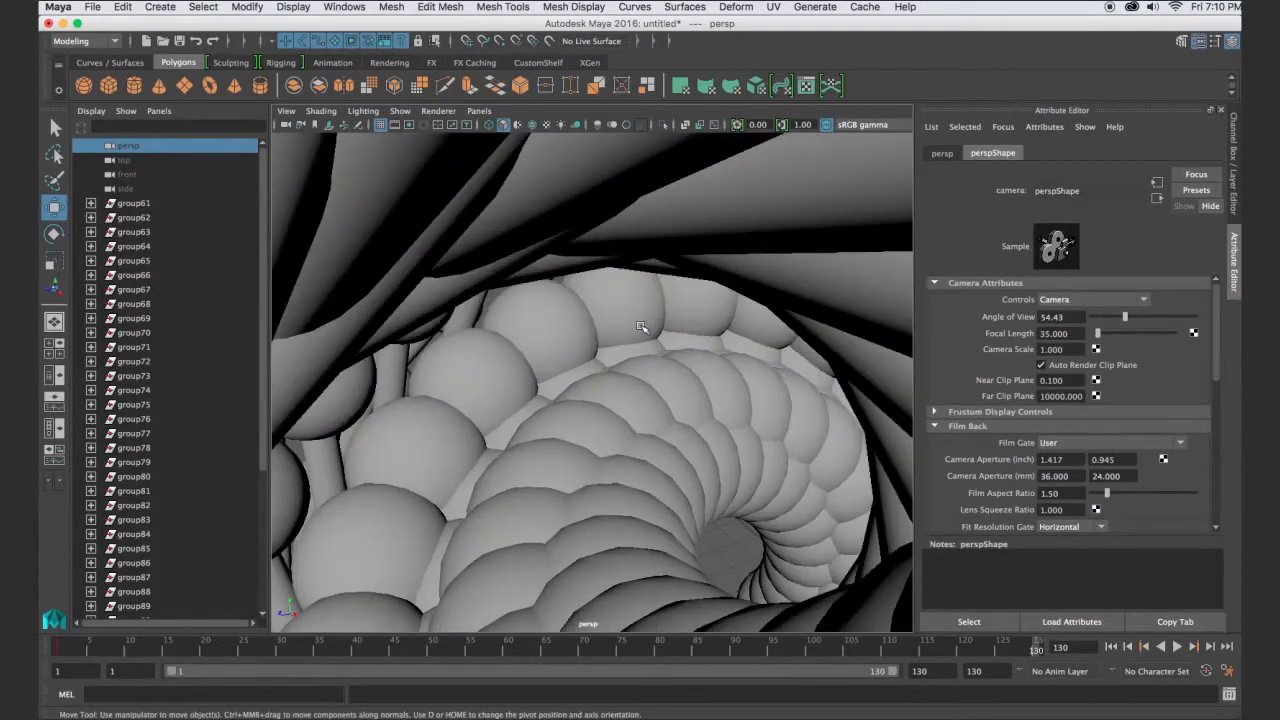
left_click_drag(628, 388, 648, 400, "alt")
scroll(647, 399, "up", 10)
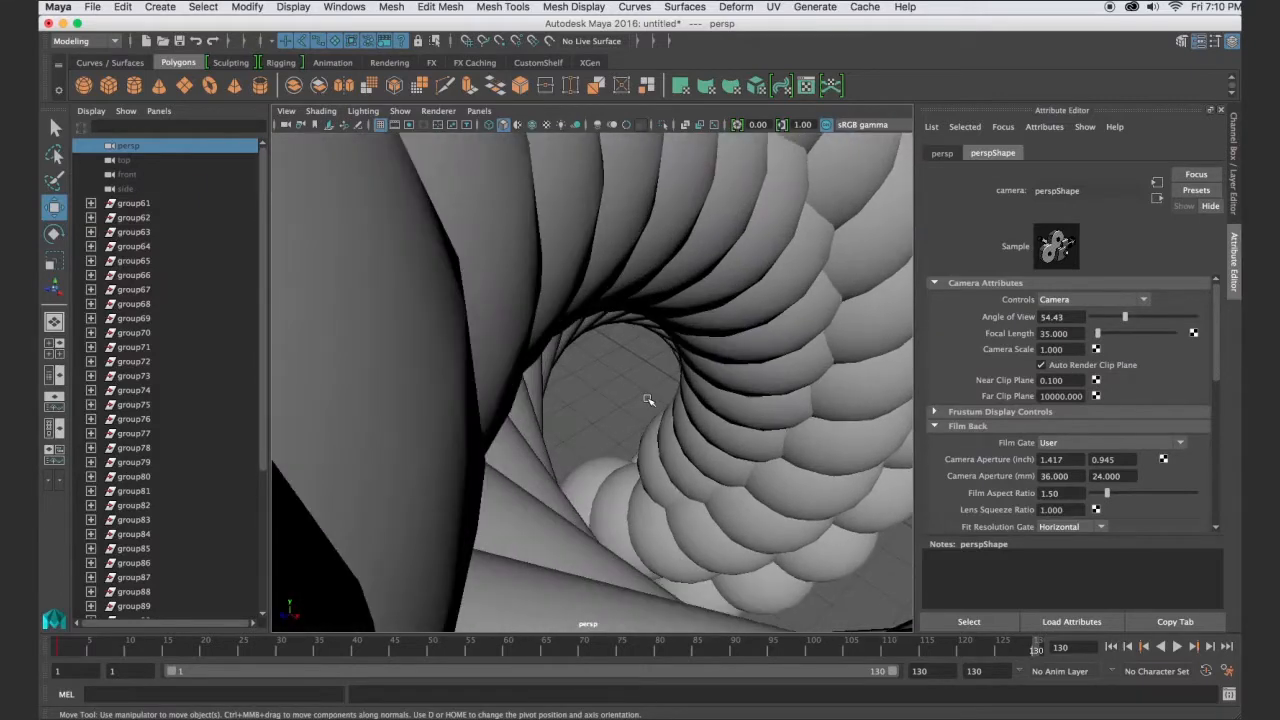
scroll(646, 398, "up", 3)
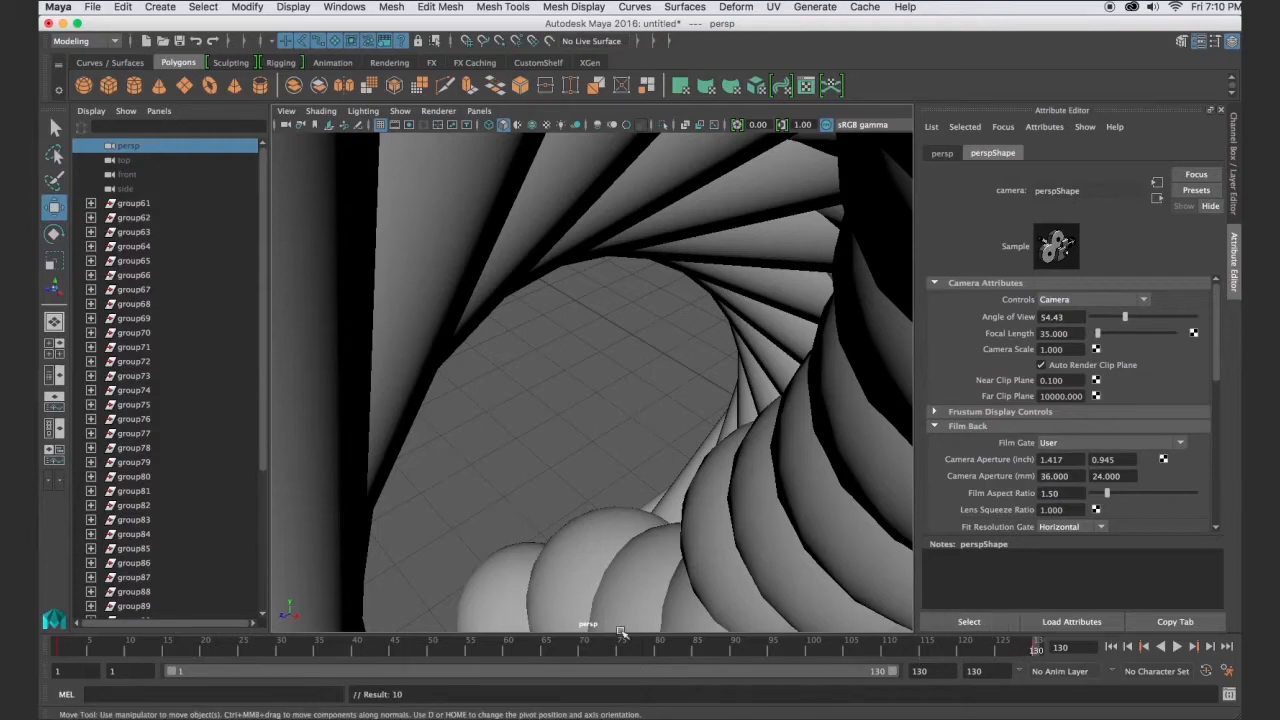
left_click_drag(570, 530, 621, 519, "alt")
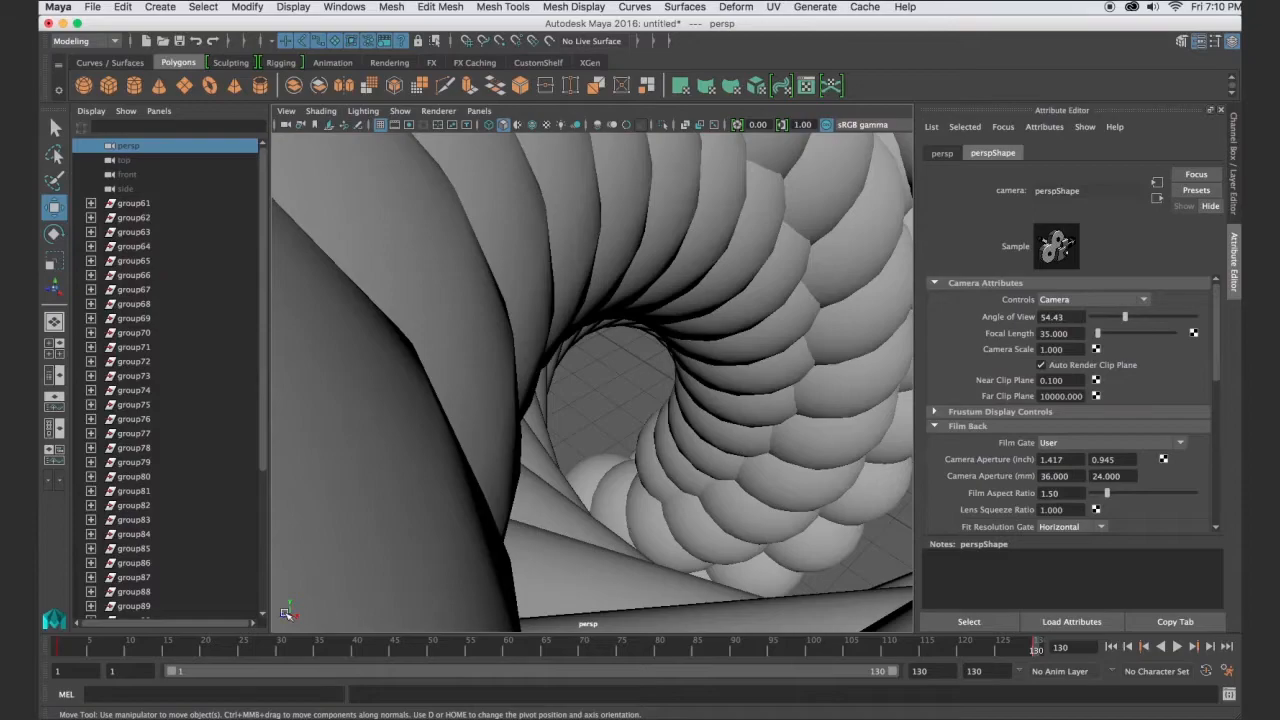
At frame 78, recentre the camera on the spiral's inner coil and set a keyframe.
left_click_drag(60, 648, 644, 668)
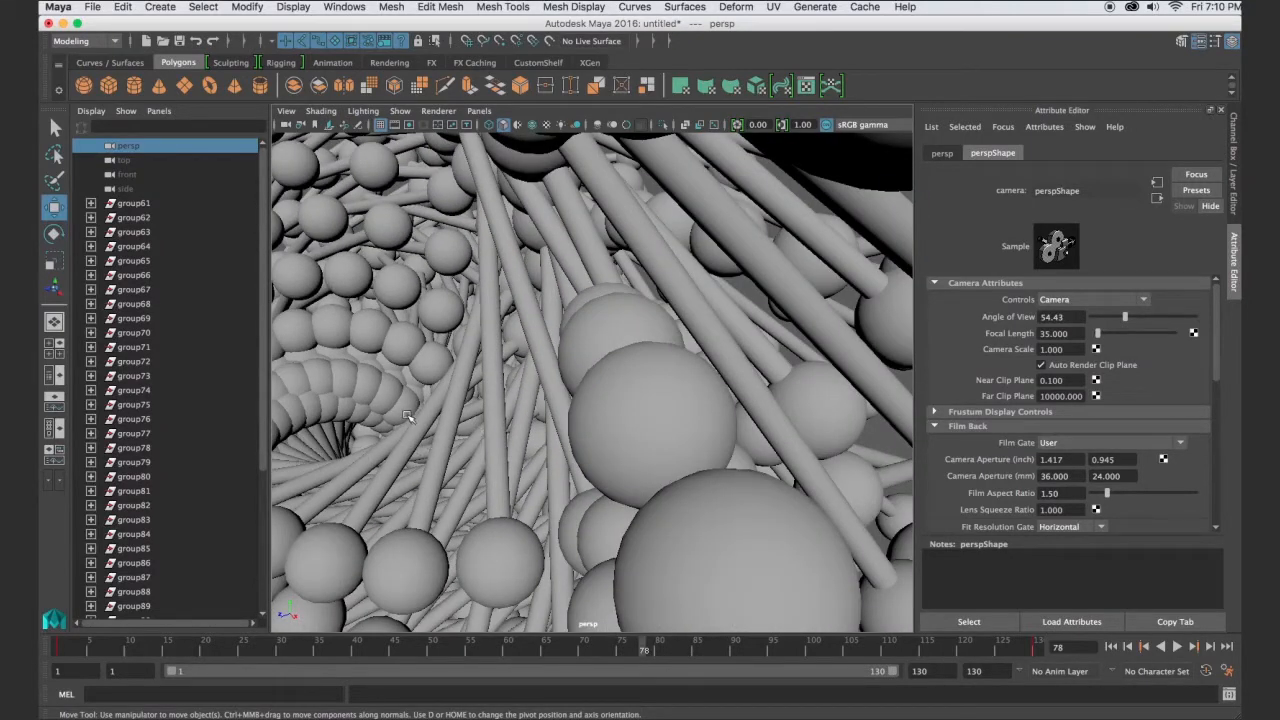
key("space")
right_click_drag(398, 417, 678, 450, "alt")
middle_click_drag(678, 450, 772, 478, "alt")
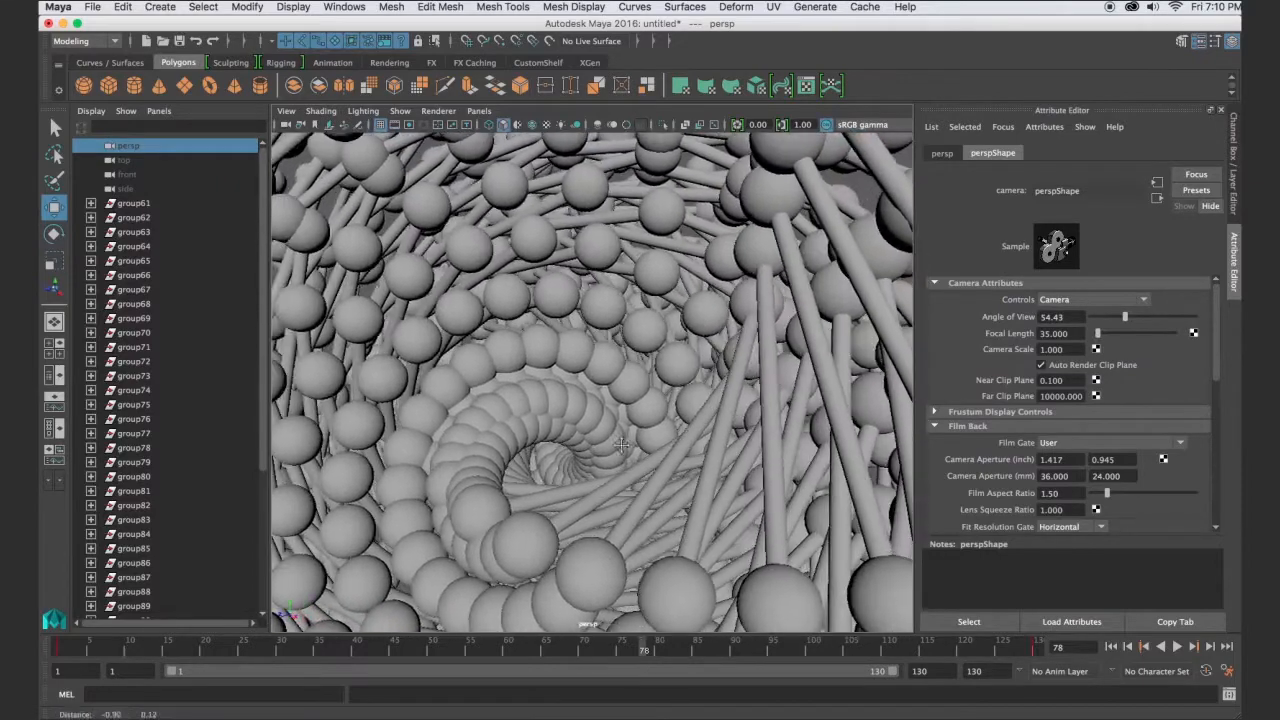
middle_click_drag(605, 551, 783, 527, "alt")
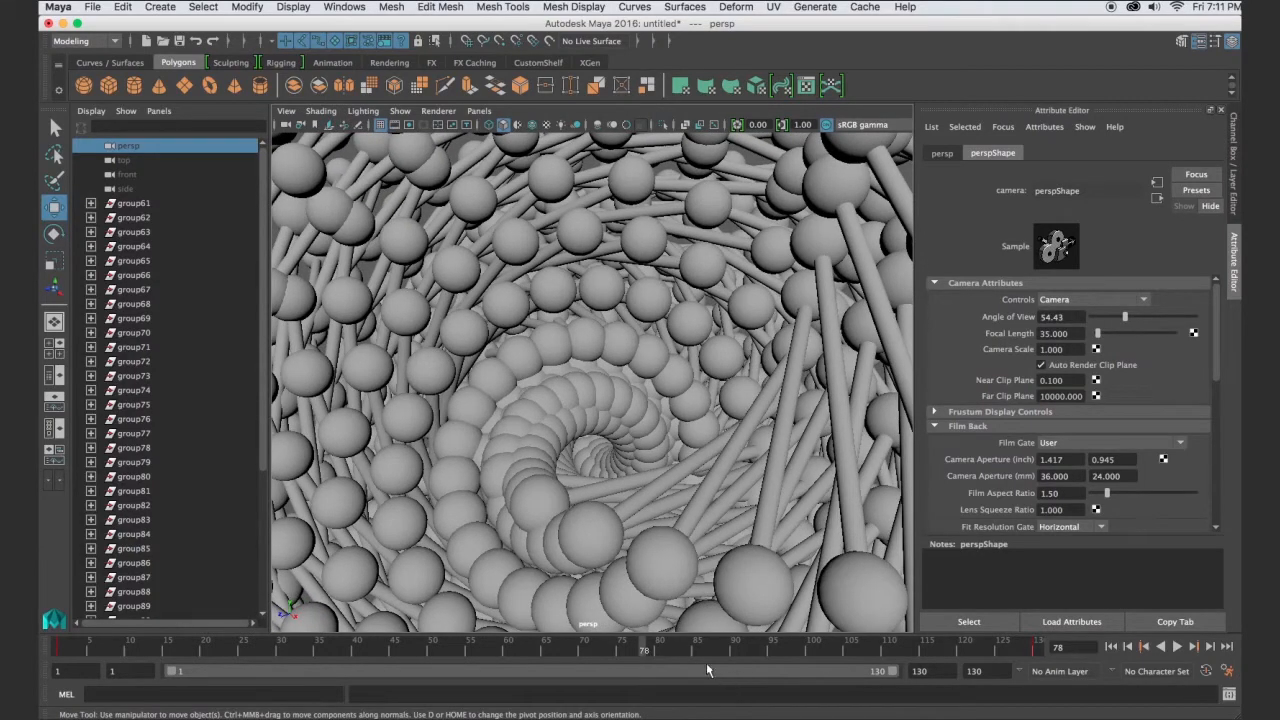
key("s")
Aim the camera down the open tunnel at frames 103 and 114, setting a keyframe at each.
left_click_drag(87, 650, 830, 696)
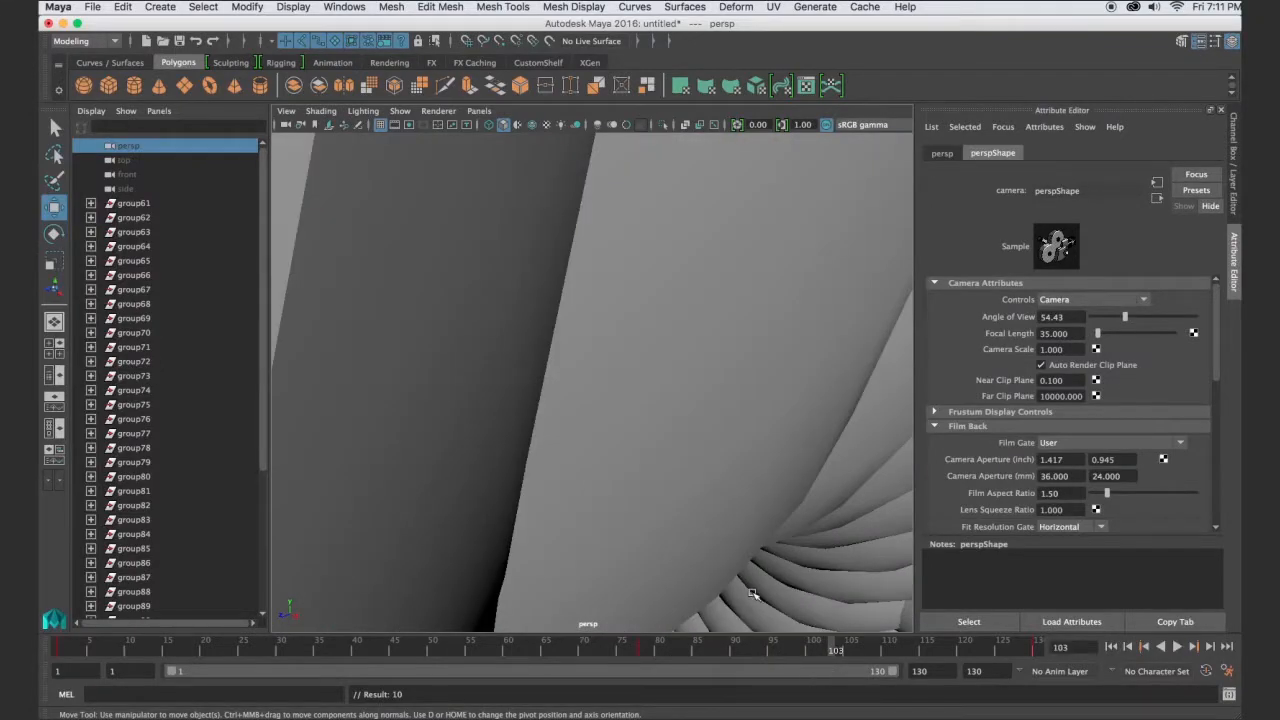
middle_click_drag(752, 593, 770, 466, "alt")
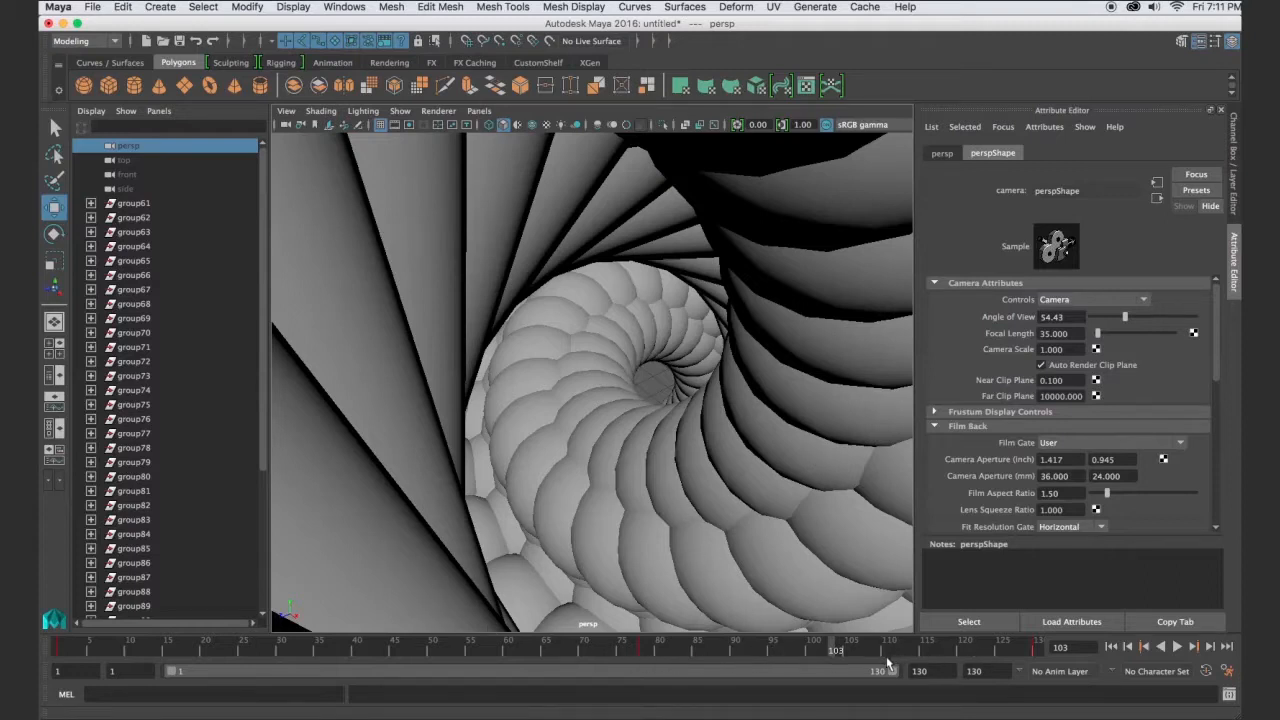
left_click_drag(167, 652, 912, 715)
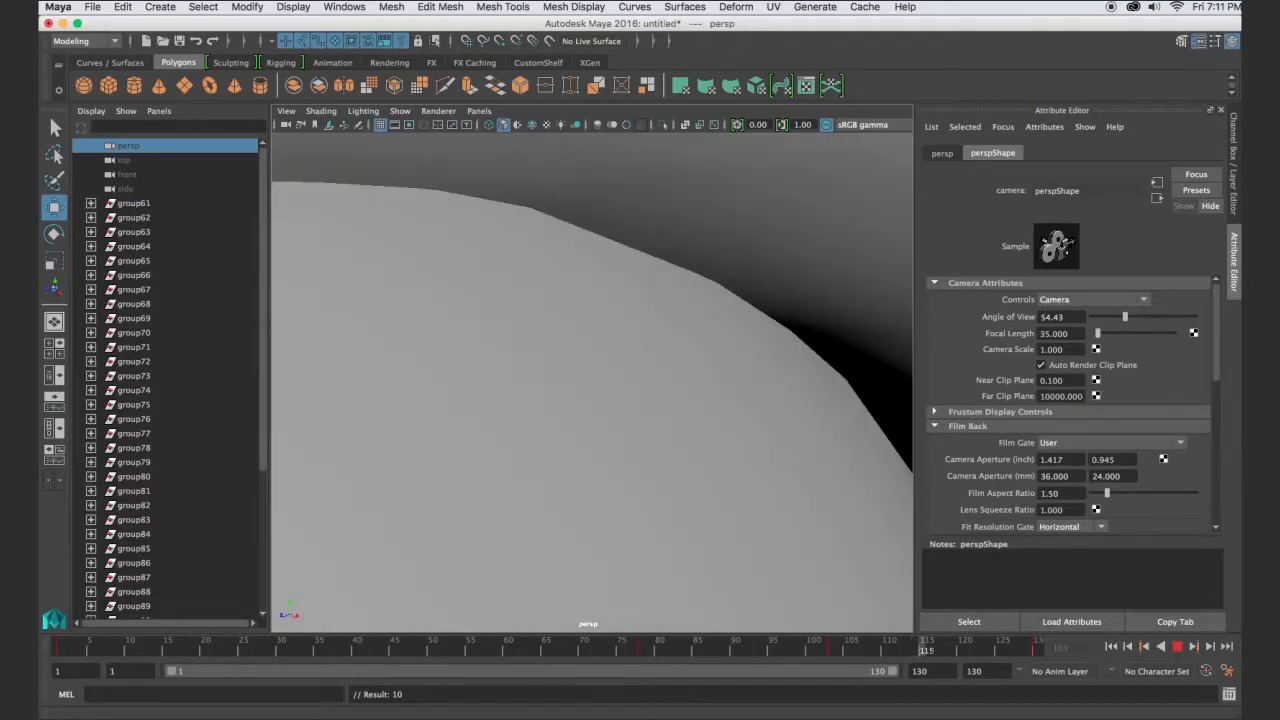
left_click_drag(922, 650, 915, 650)
mouse_move(758, 624)
left_mouse_down("alt")
mouse_move(720, 429)
mouse_move(664, 566)
mouse_move(633, 573)
left_mouse_up("alt")
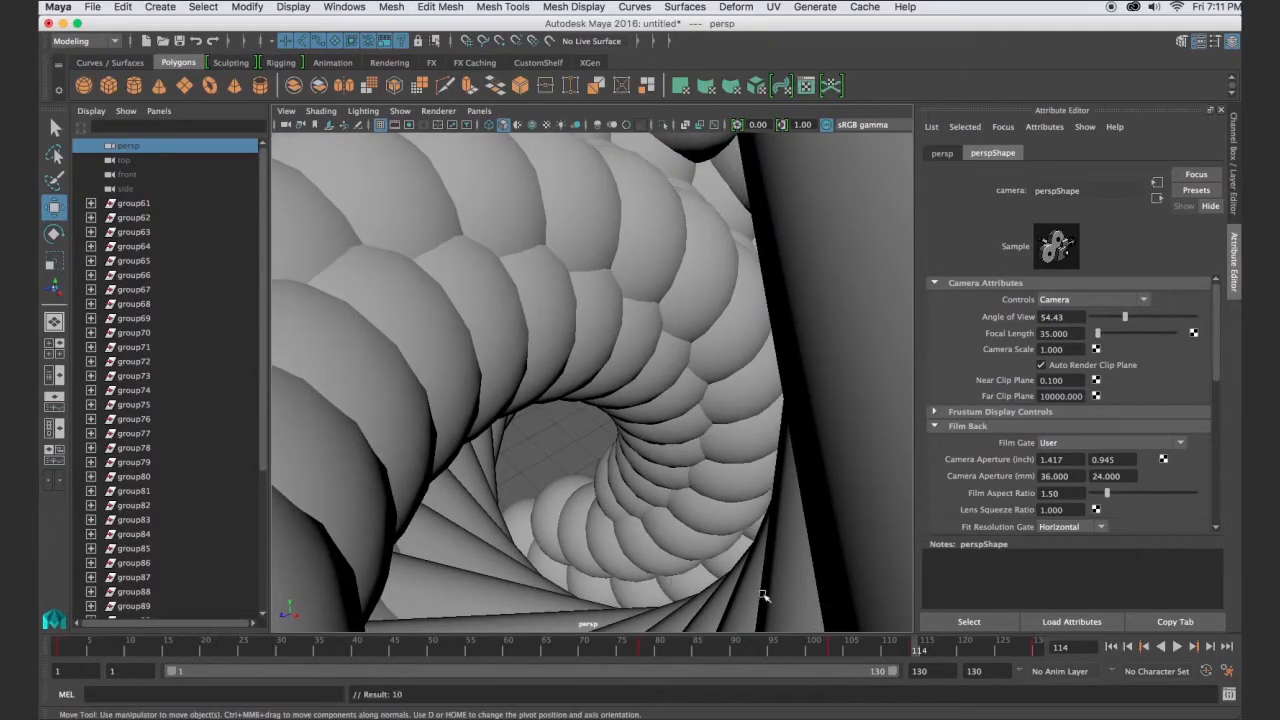
Preview the camera flythrough by scrubbing the timeline and playing the animation from frame 1.
left_click_drag(247, 650, 806, 718)
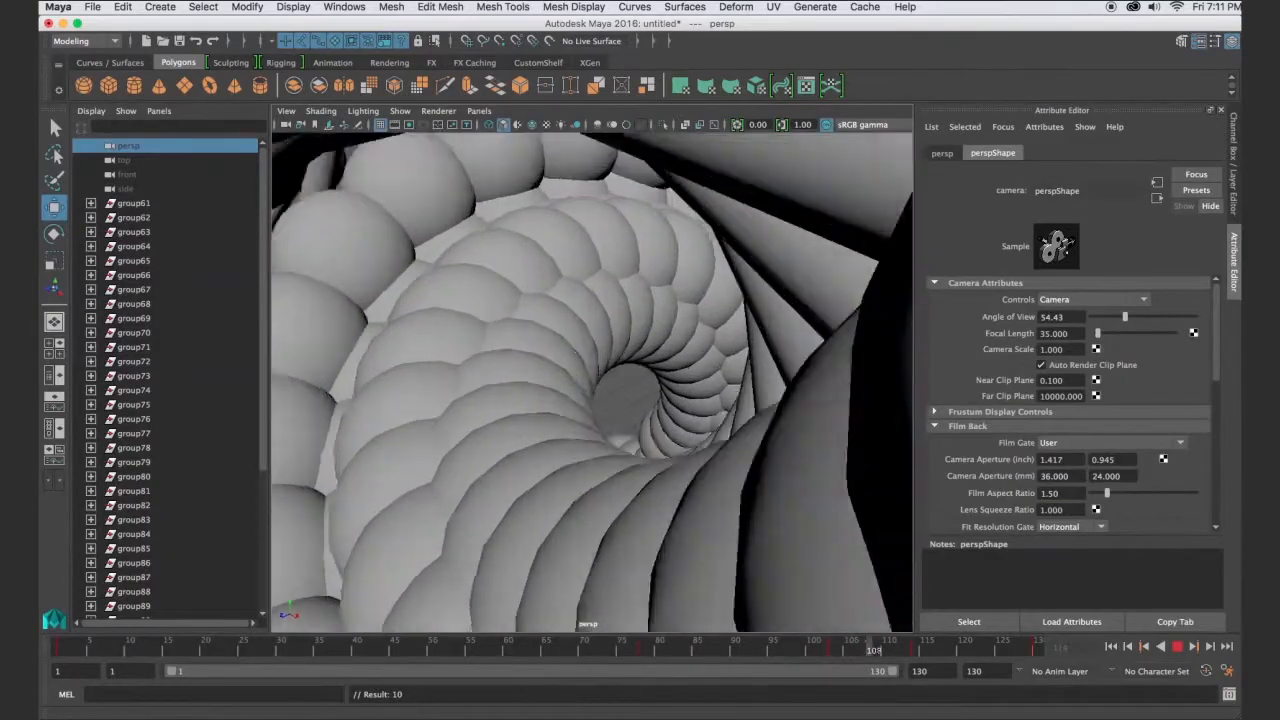
left_click_drag(994, 718, 58, 640)
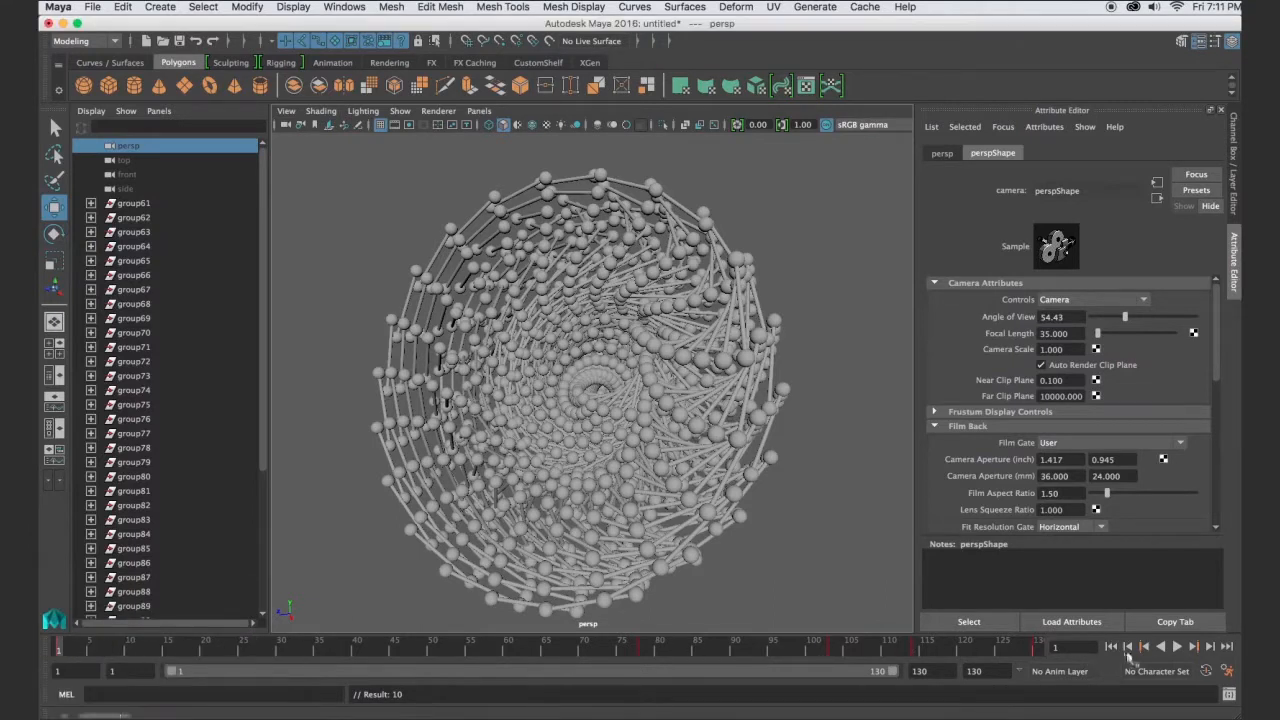
left_click(1178, 647)
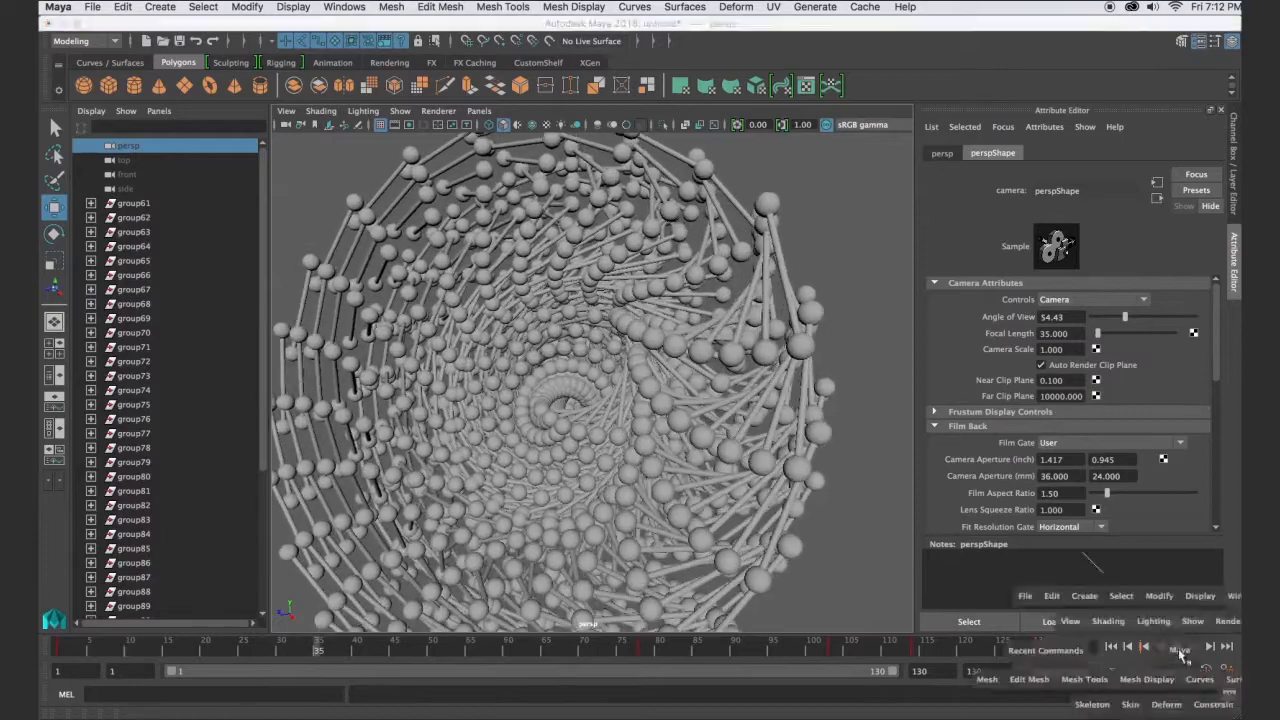
left_click(1178, 647)
left_click(1145, 647)
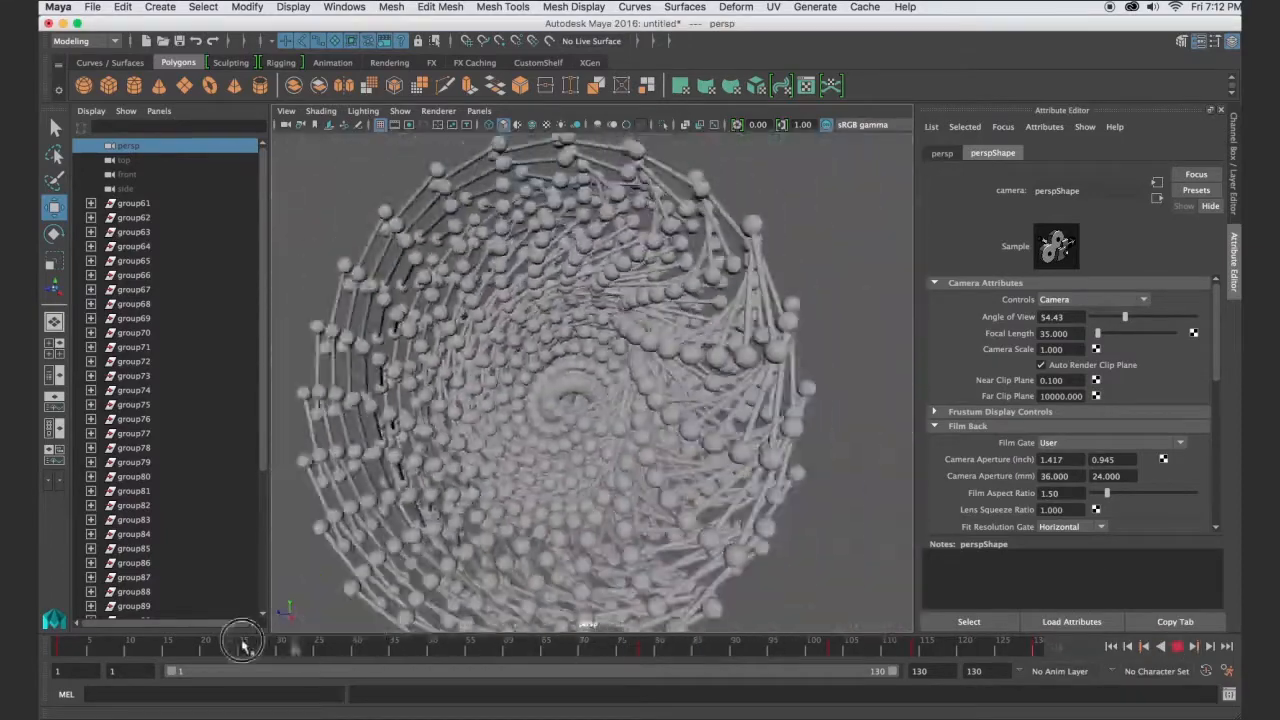
Bring the Playblast Options window back over the perspective view and enlarge it to show all settings, keeping display size From window.
left_click_drag(1240, 374, 916, 239)
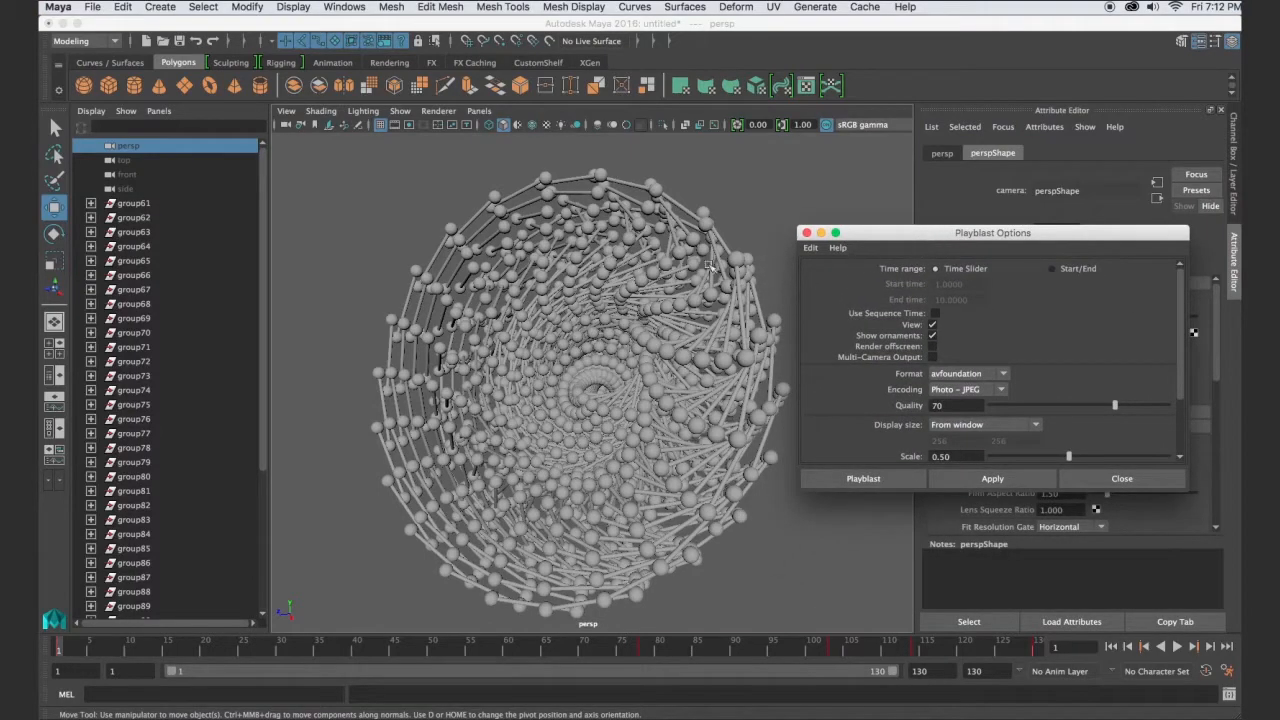
left_click_drag(898, 240, 744, 193)
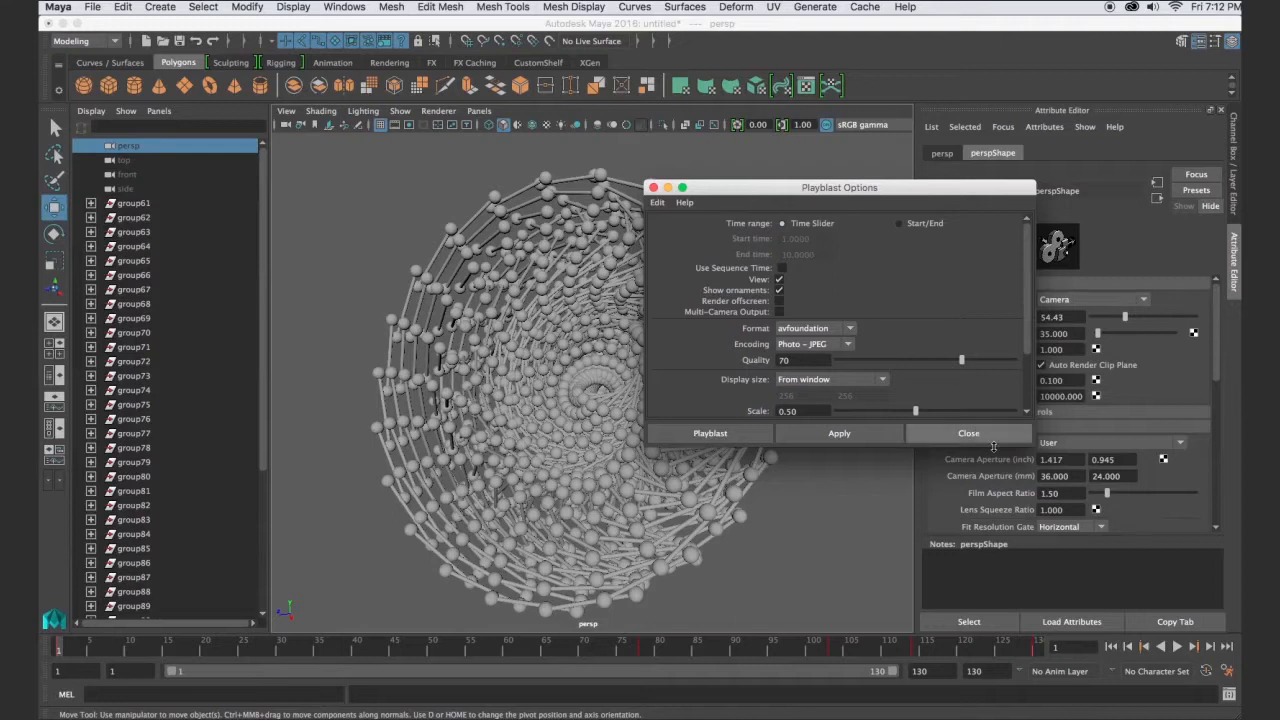
left_click_drag(1033, 445, 1062, 568)
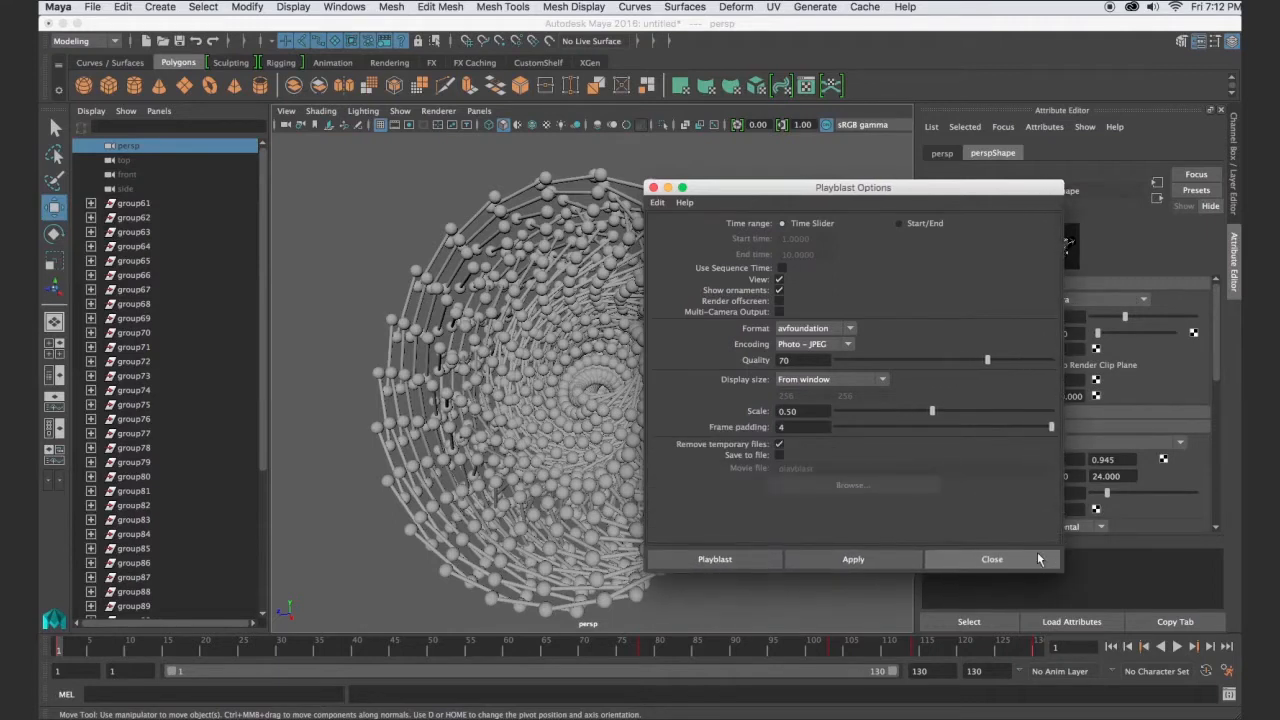
left_click(838, 380)
left_click(841, 381)
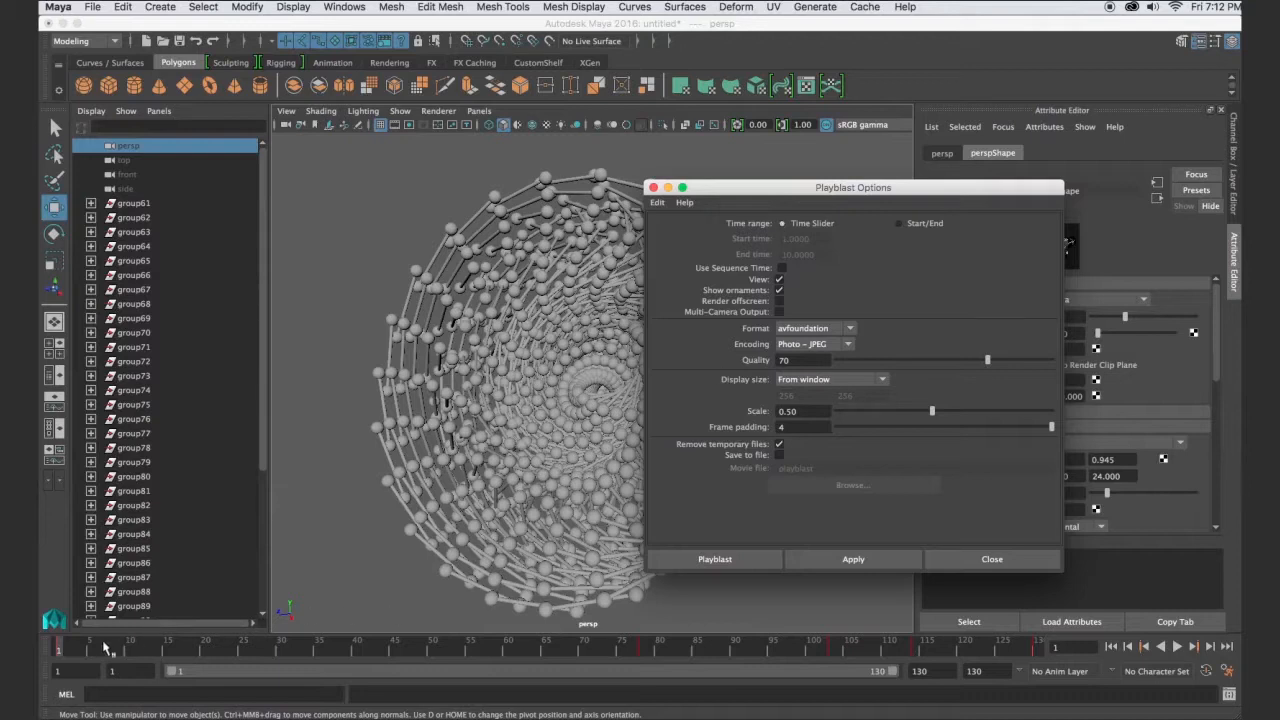
Set the playblast time range to Start/End with end time 130 and turn off Show ornaments.
left_click(900, 224)
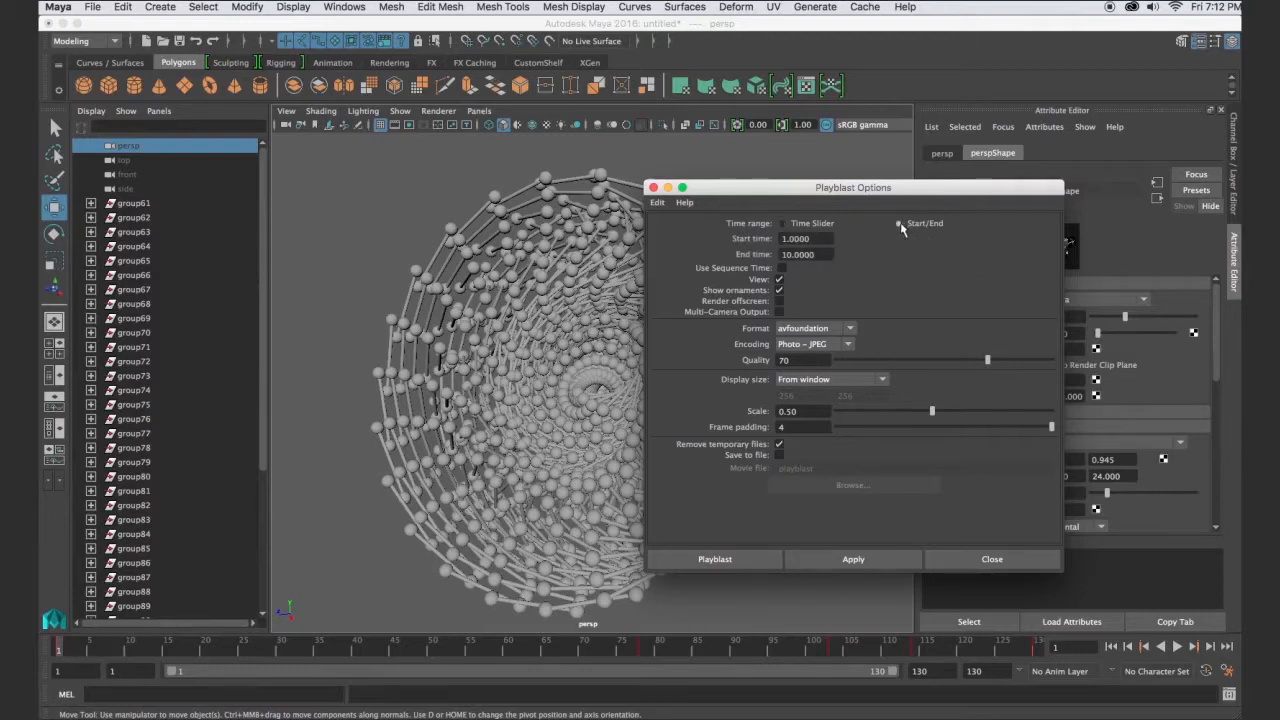
double_click(822, 254)
type("130")
left_click_drag(740, 193, 969, 247)
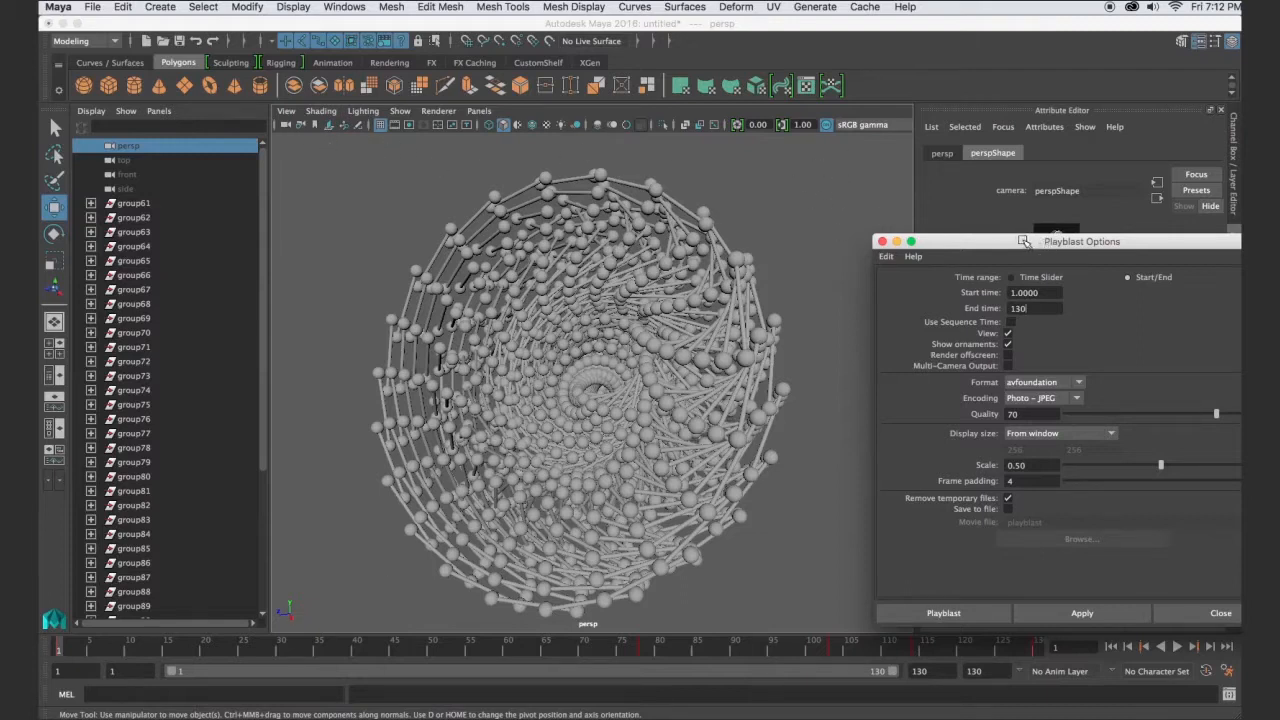
left_click_drag(1024, 241, 933, 196)
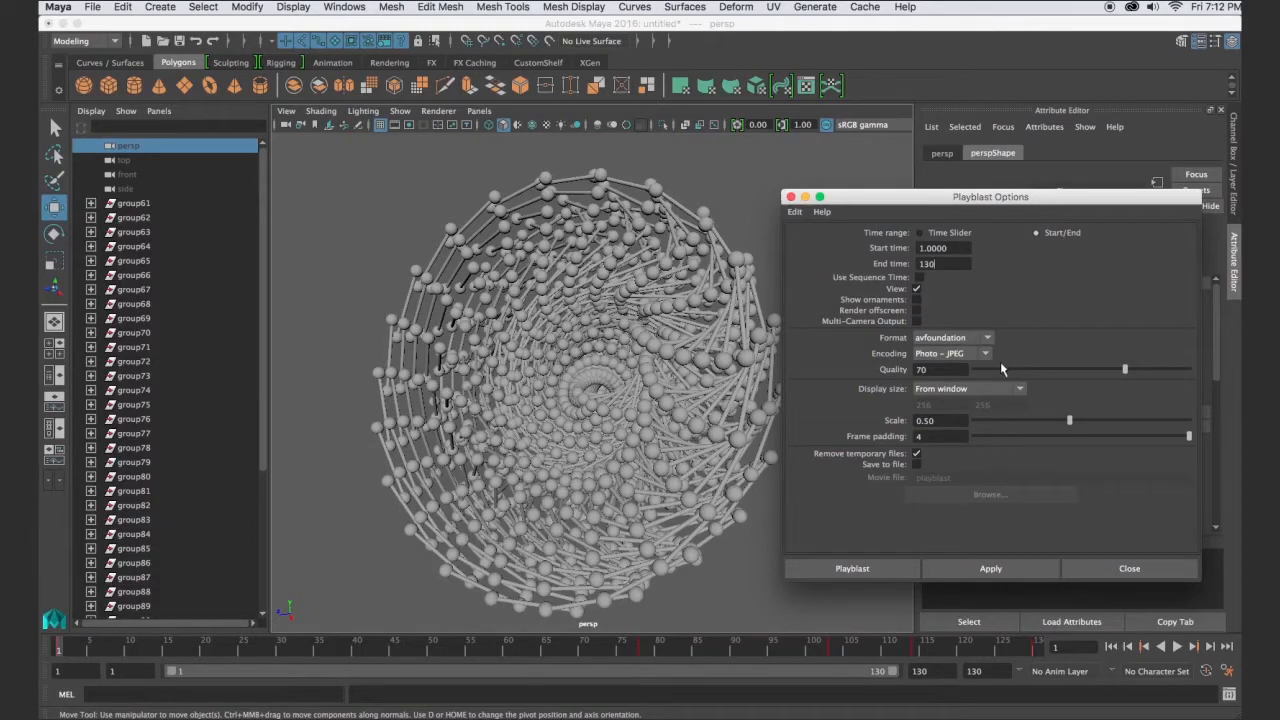
left_click_drag(925, 194, 780, 162)
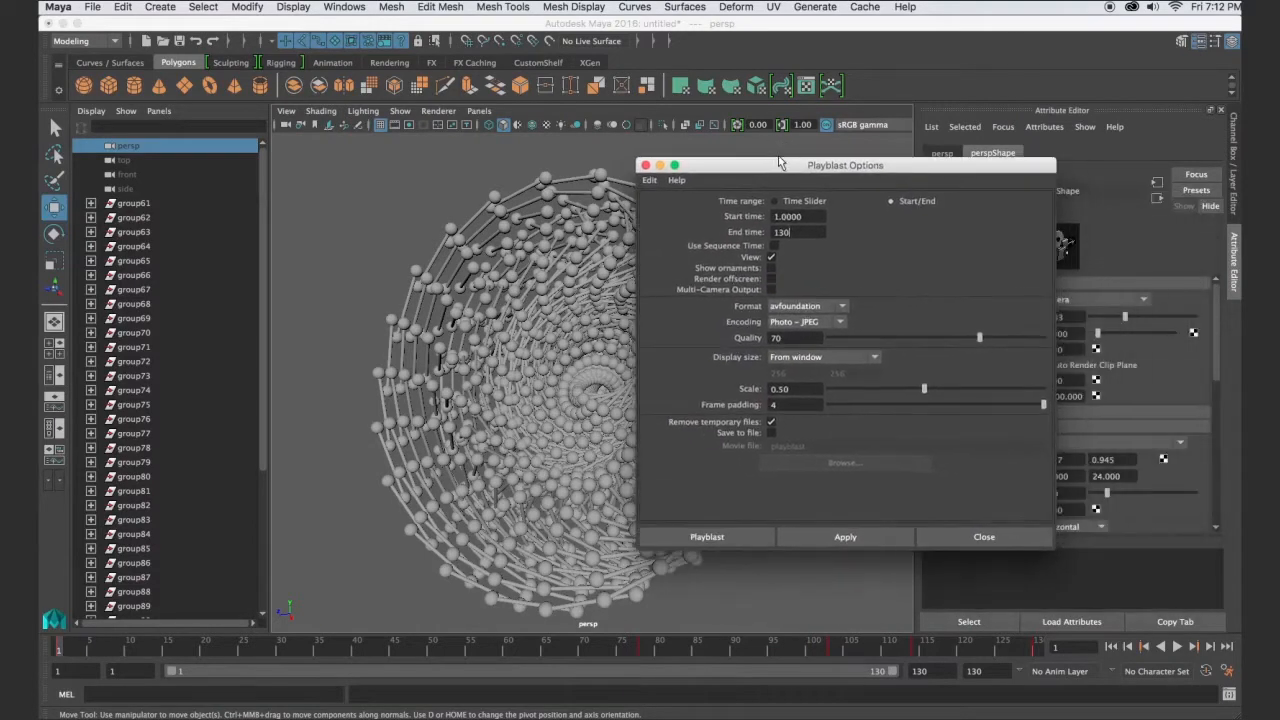
Choose the avfoundation format with H.264 encoding for the playblast.
left_click(842, 307)
left_click(845, 311)
left_click(840, 323)
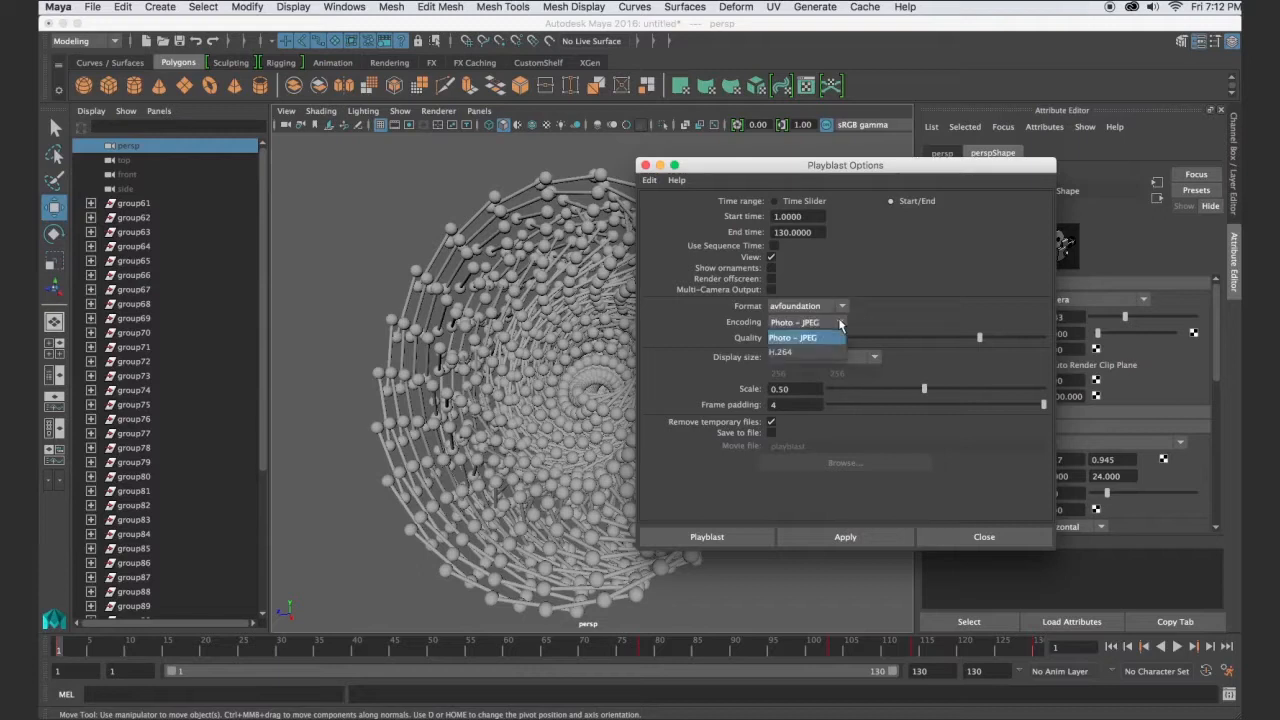
left_click(803, 353)
left_click(843, 309)
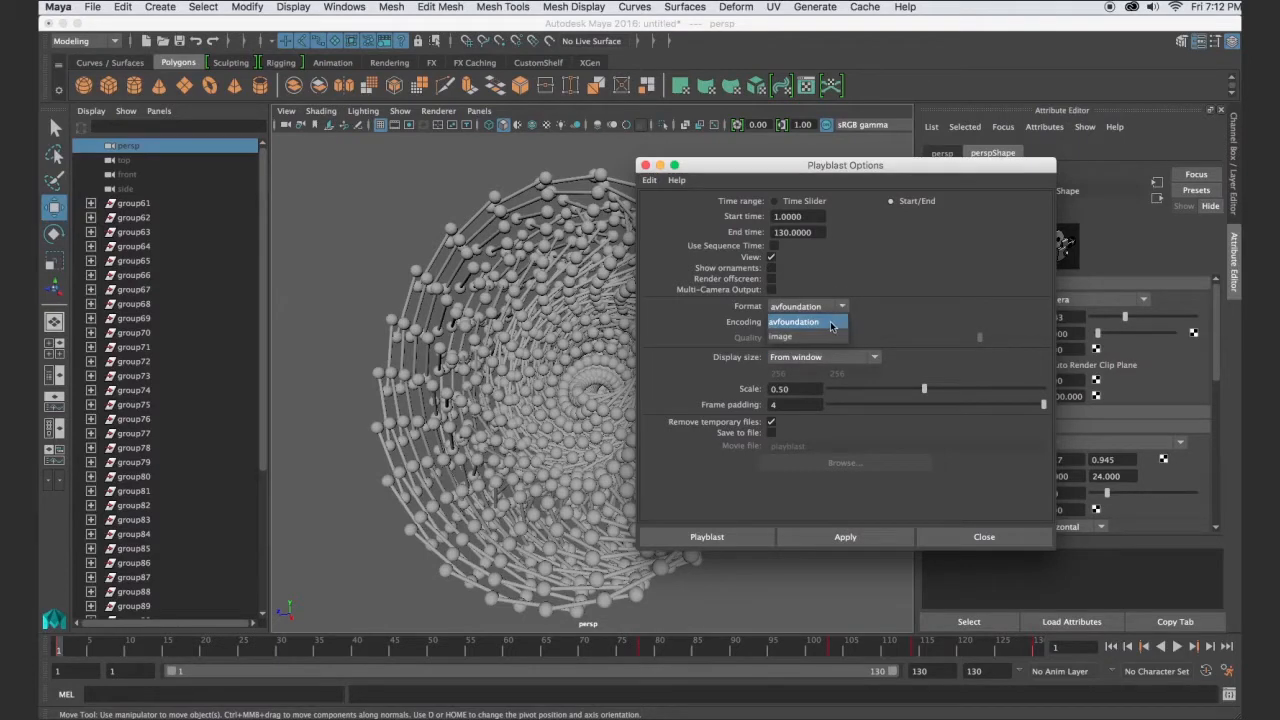
left_click(831, 323)
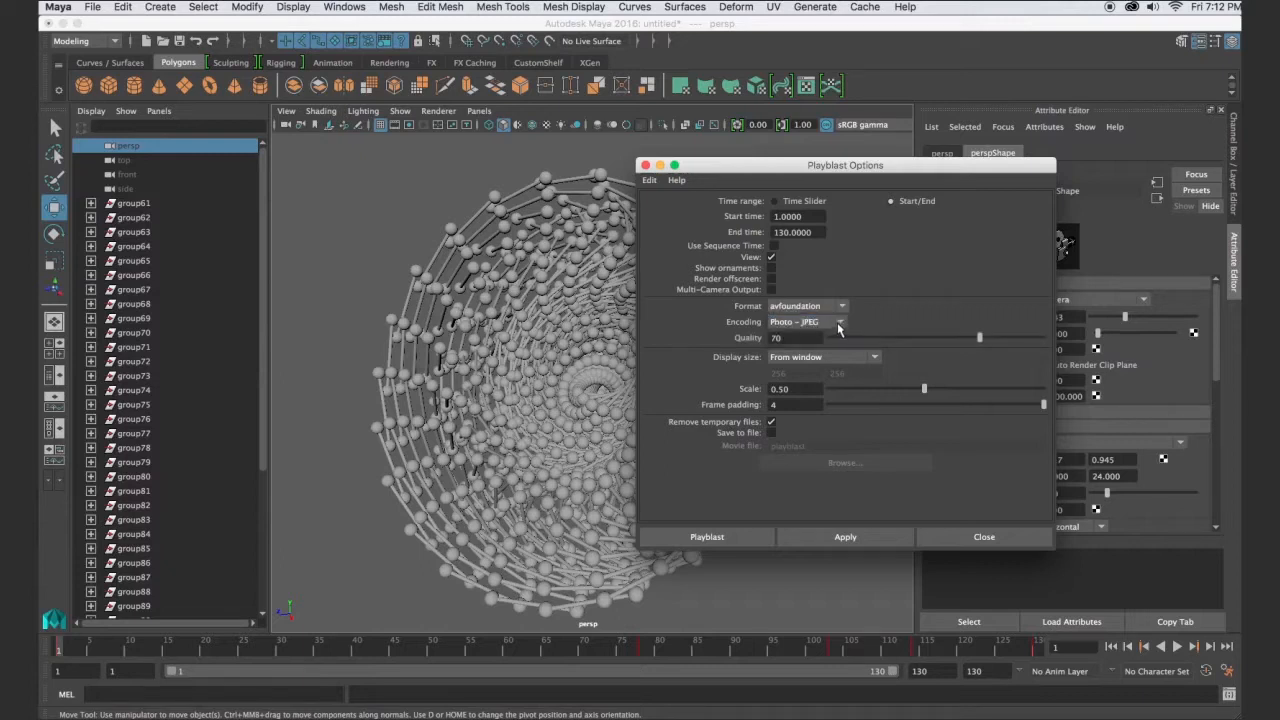
left_click(838, 323)
left_click(838, 352)
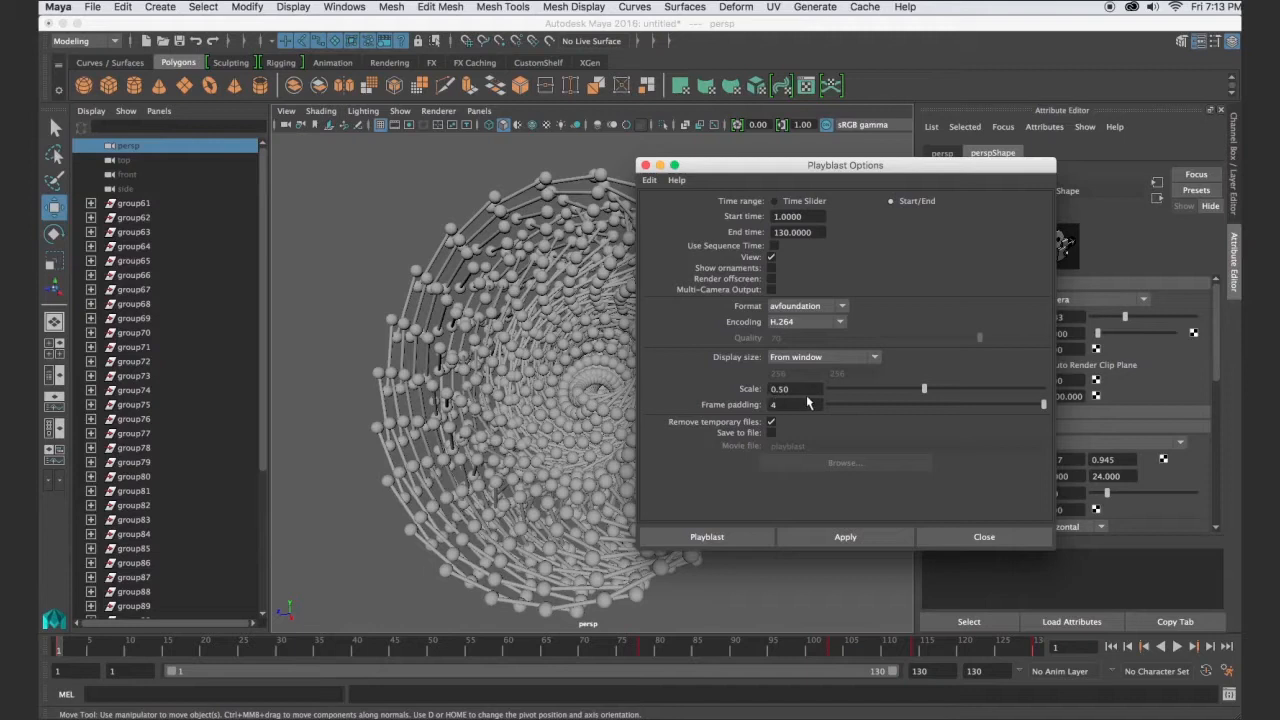
Enable saving to file, name the movie CameraFlythrough-Arnold on the Desktop, and run the playblast.
left_click(771, 433)
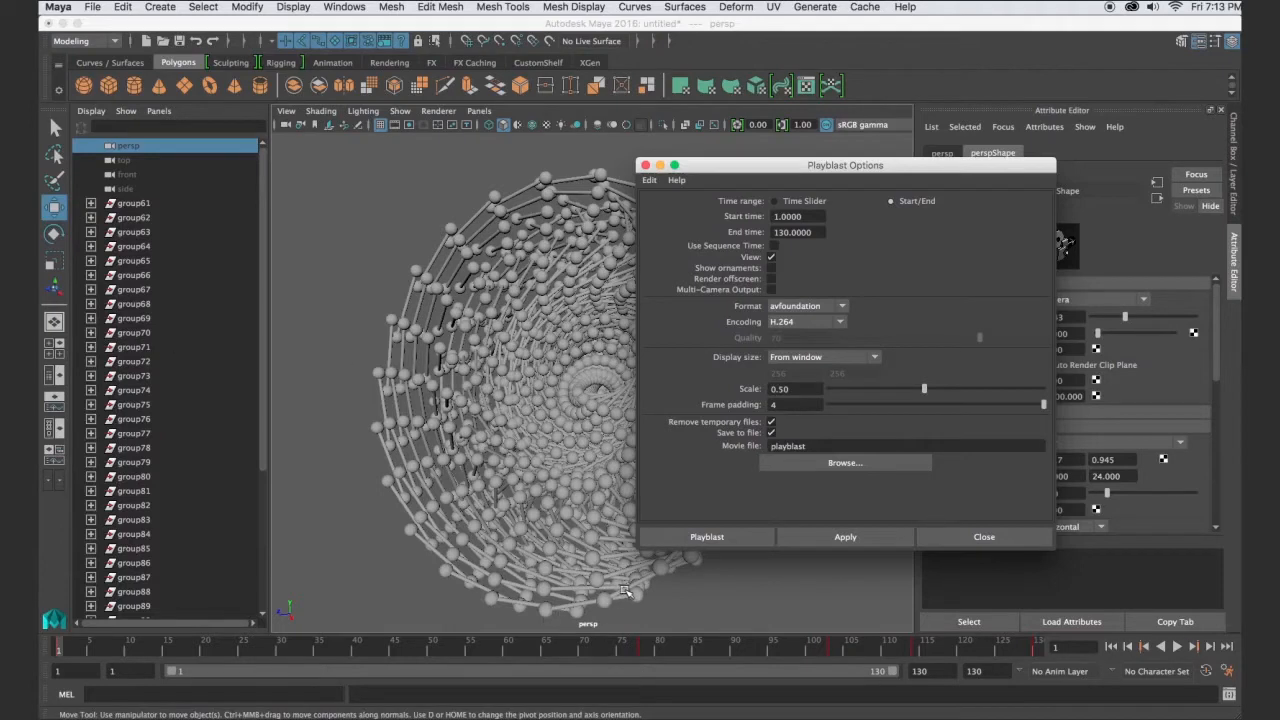
left_click(798, 390)
left_click(813, 463)
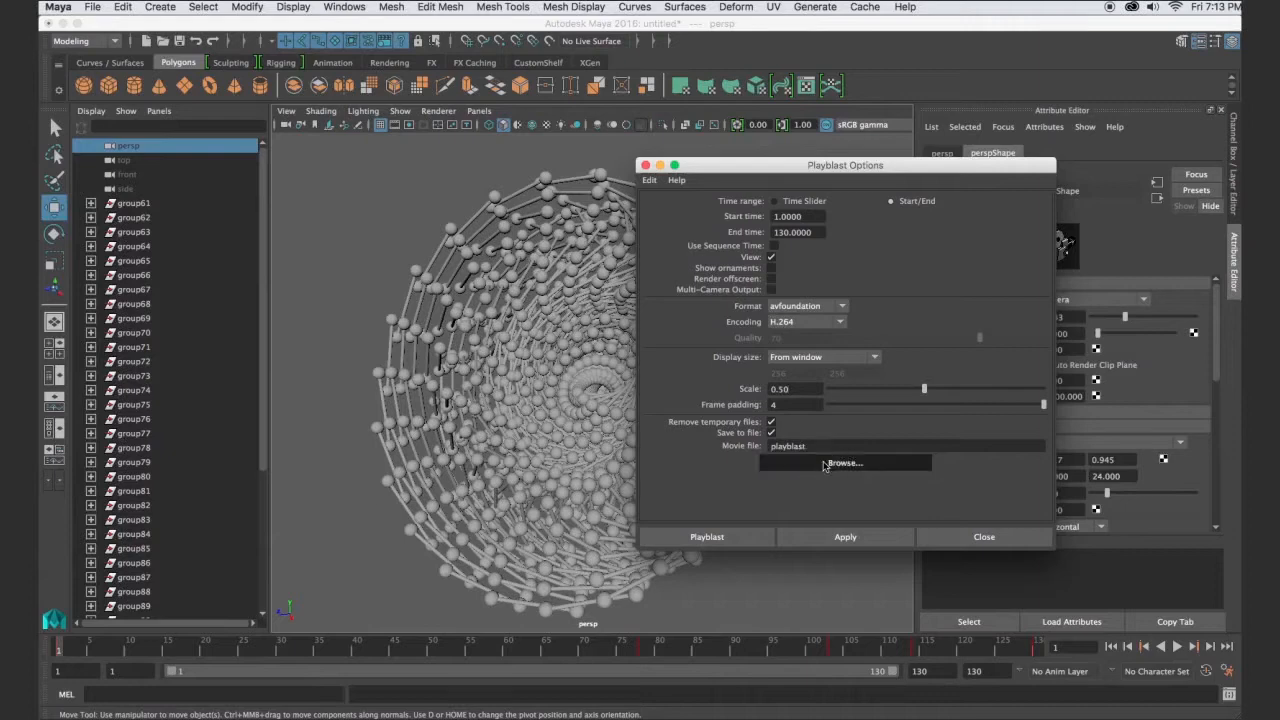
left_click(118, 136)
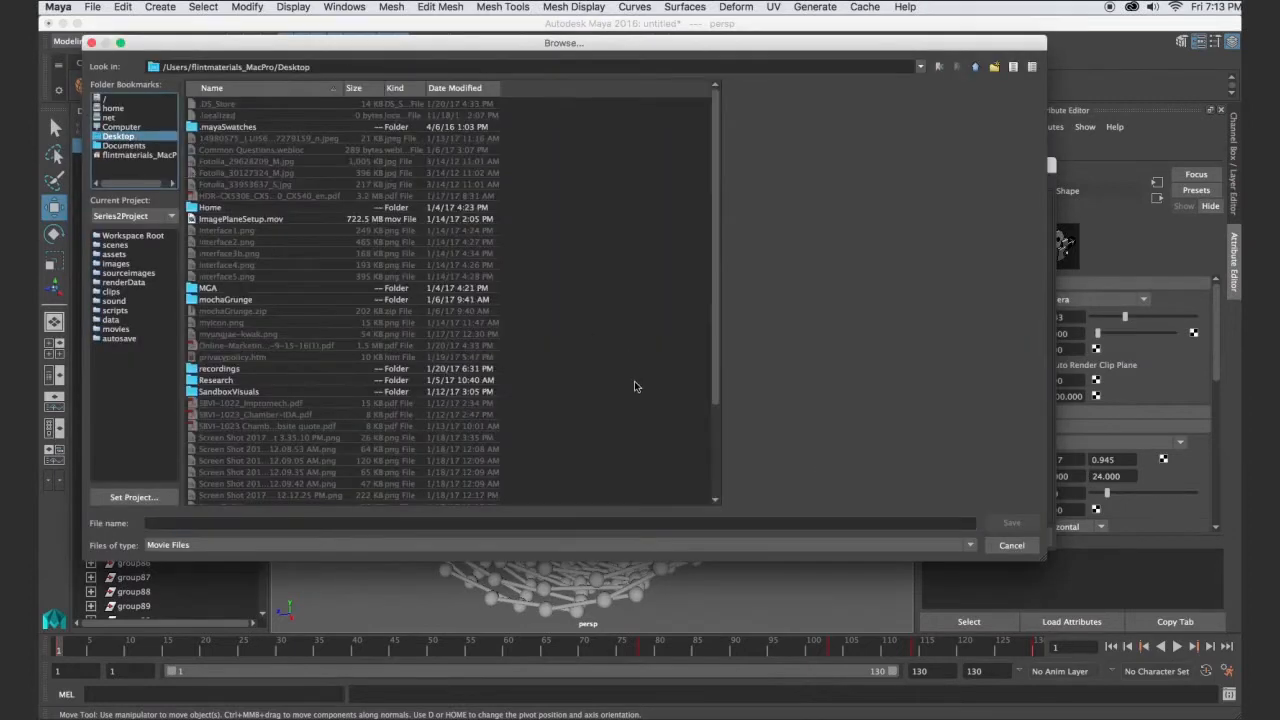
left_click(248, 522)
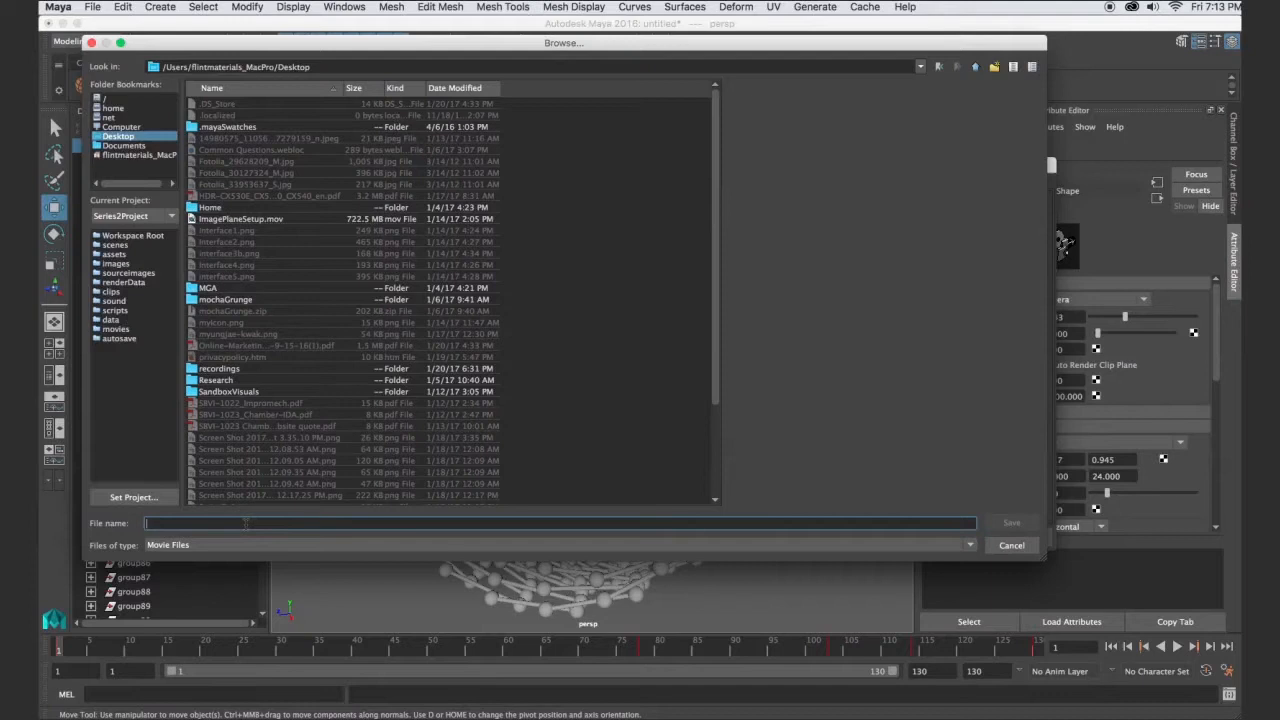
type("CameraFlythrough-Arnold")
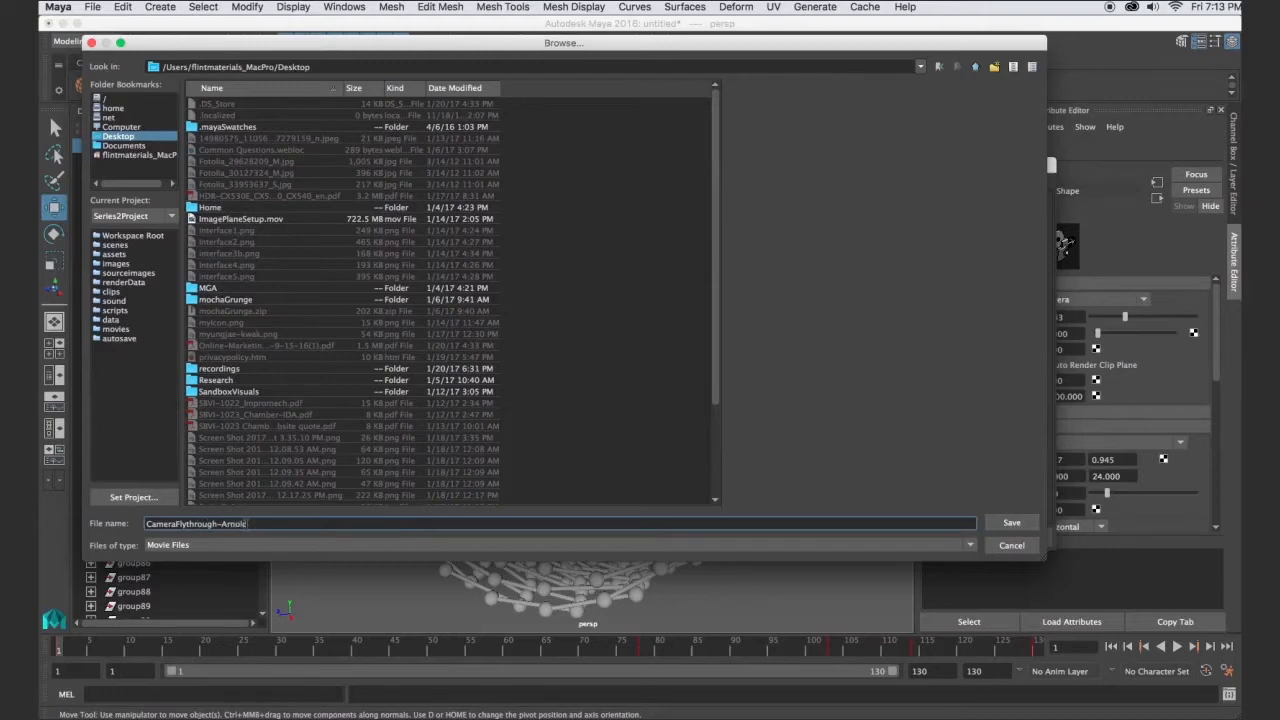
left_click(1012, 523)
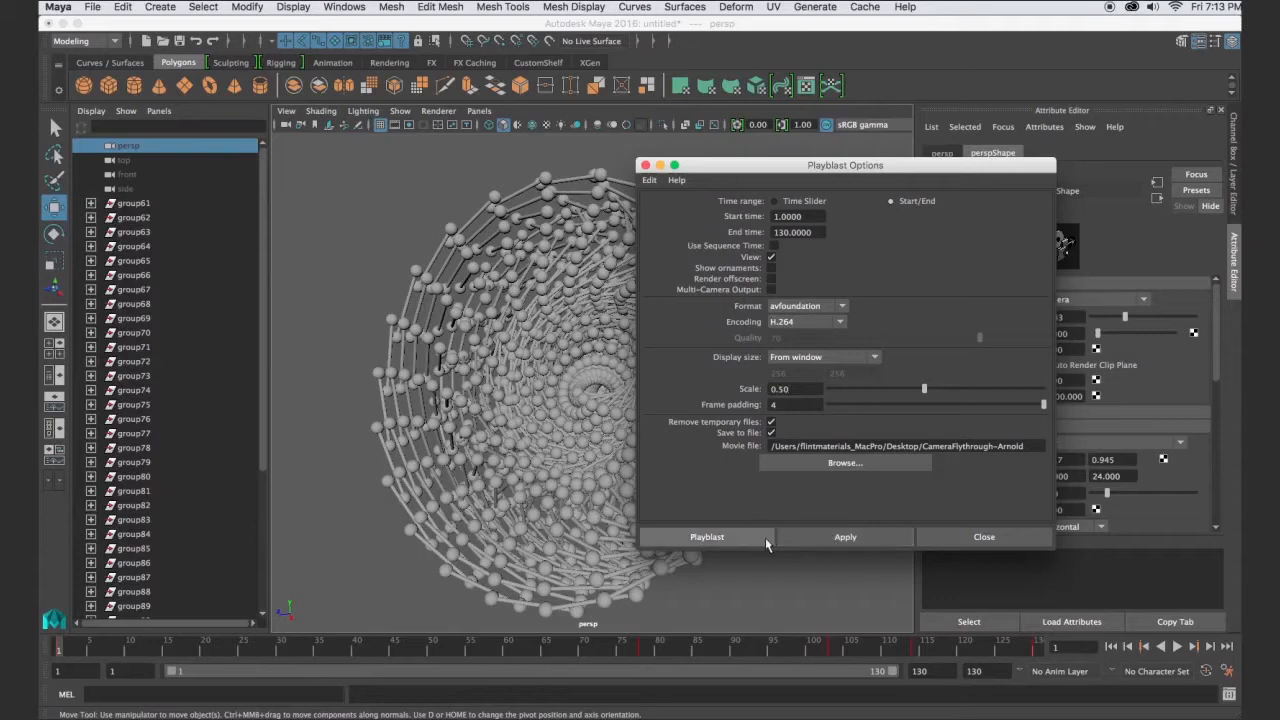
left_click(737, 540)
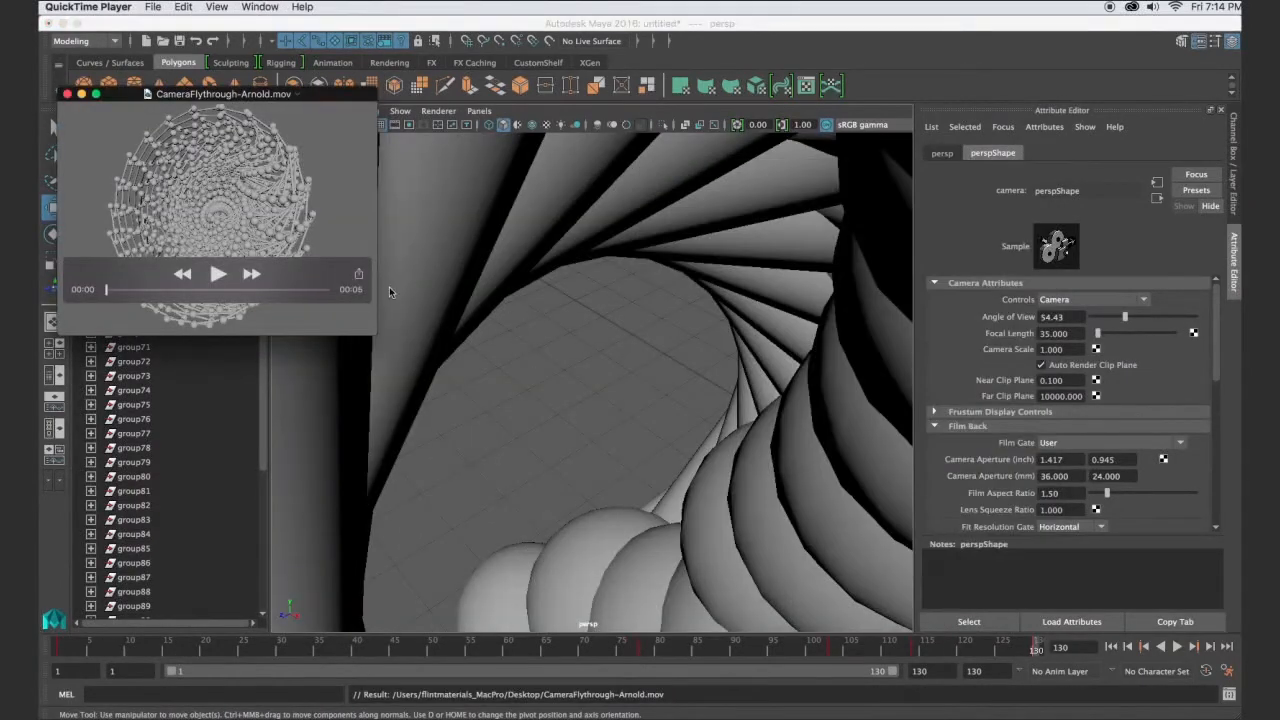
In QuickTime Player, enlarge the CameraFlythrough-Arnold.mov window over the perspective view and play the flythrough.
left_click_drag(377, 334, 977, 531)
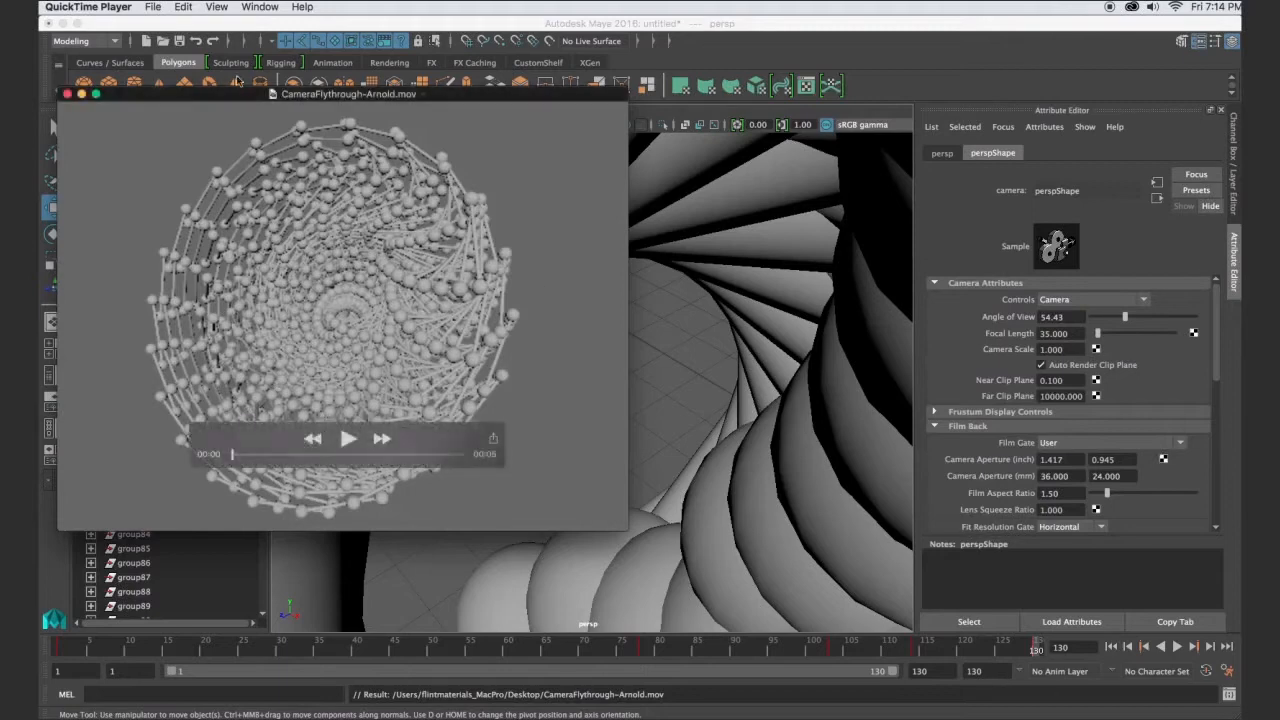
left_click_drag(230, 92, 471, 132)
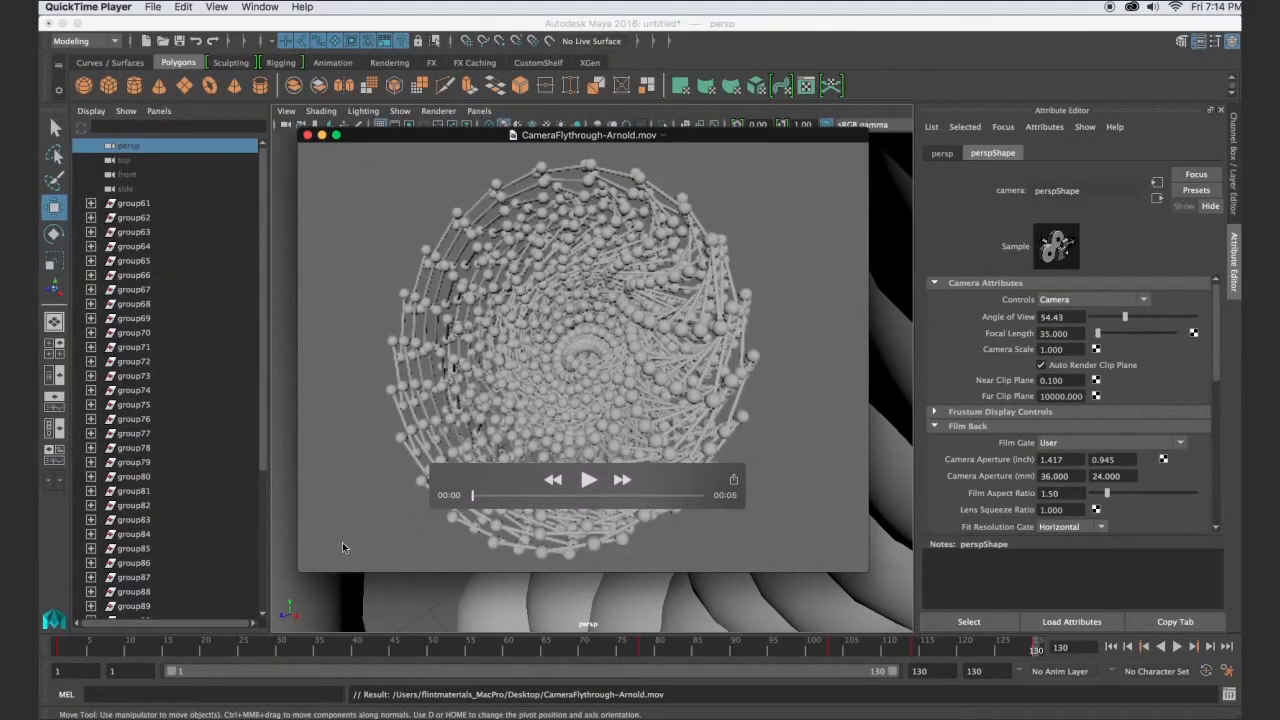
left_click(589, 480)
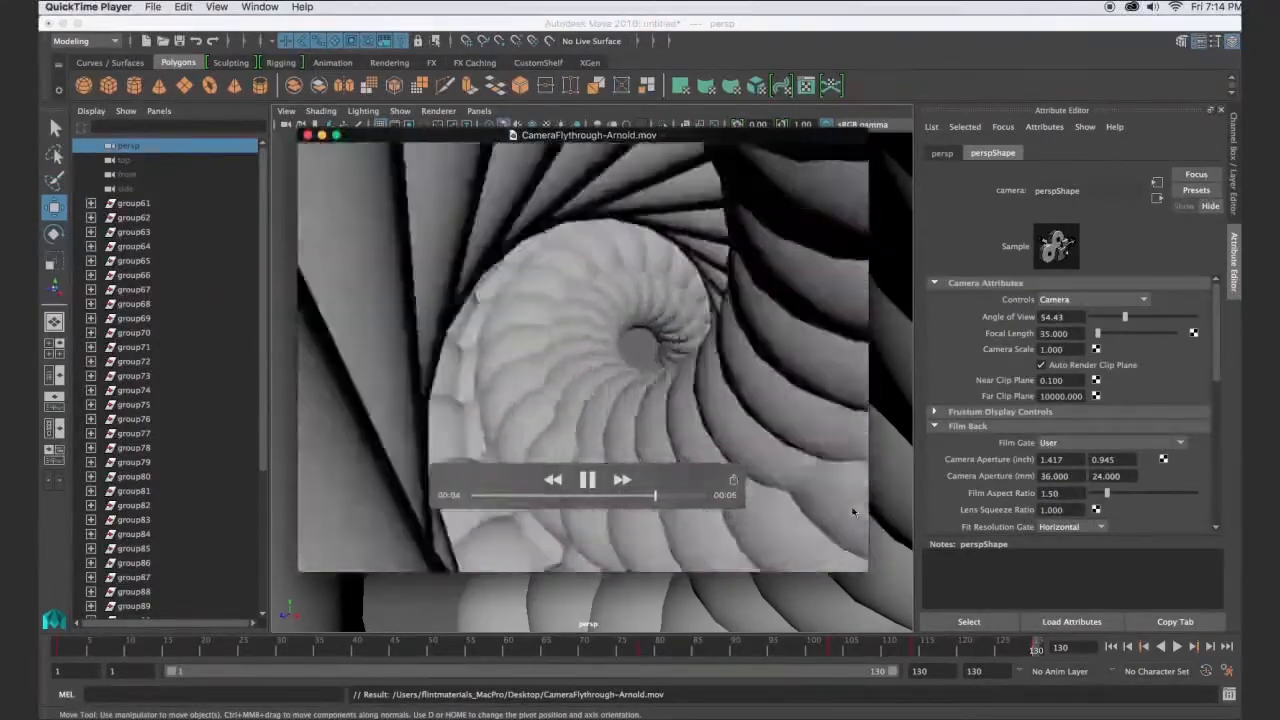
left_click(592, 482)
Move the playback controls to the corner of the movie picture and scrub to the start, forward to 00:01, and back to 00:00.
left_click_drag(664, 475, 782, 531)
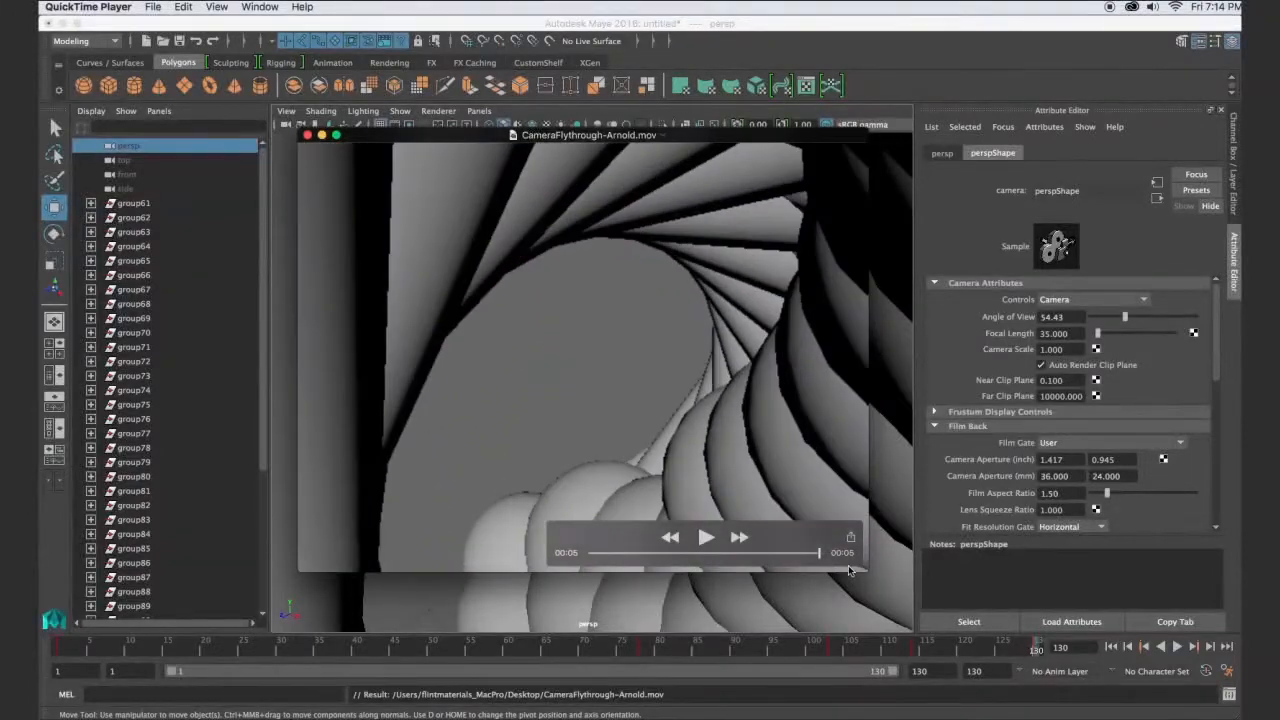
left_click_drag(818, 553, 568, 554)
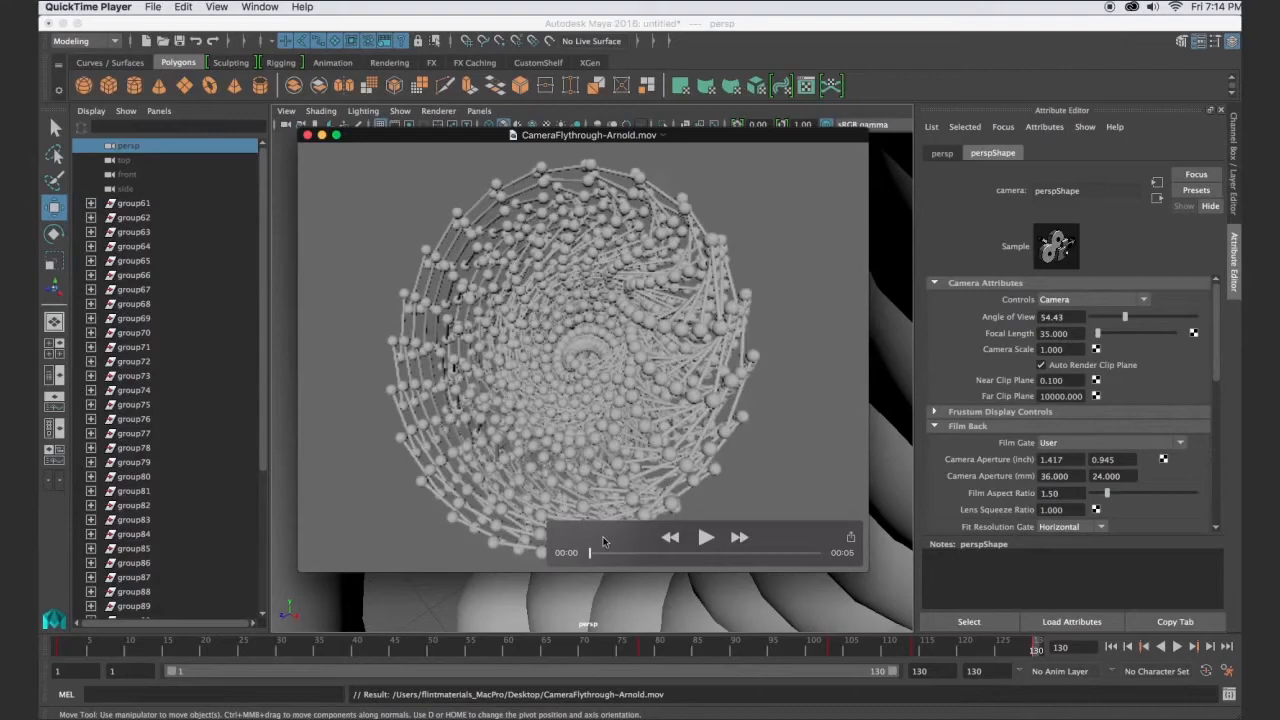
left_click_drag(590, 552, 640, 566)
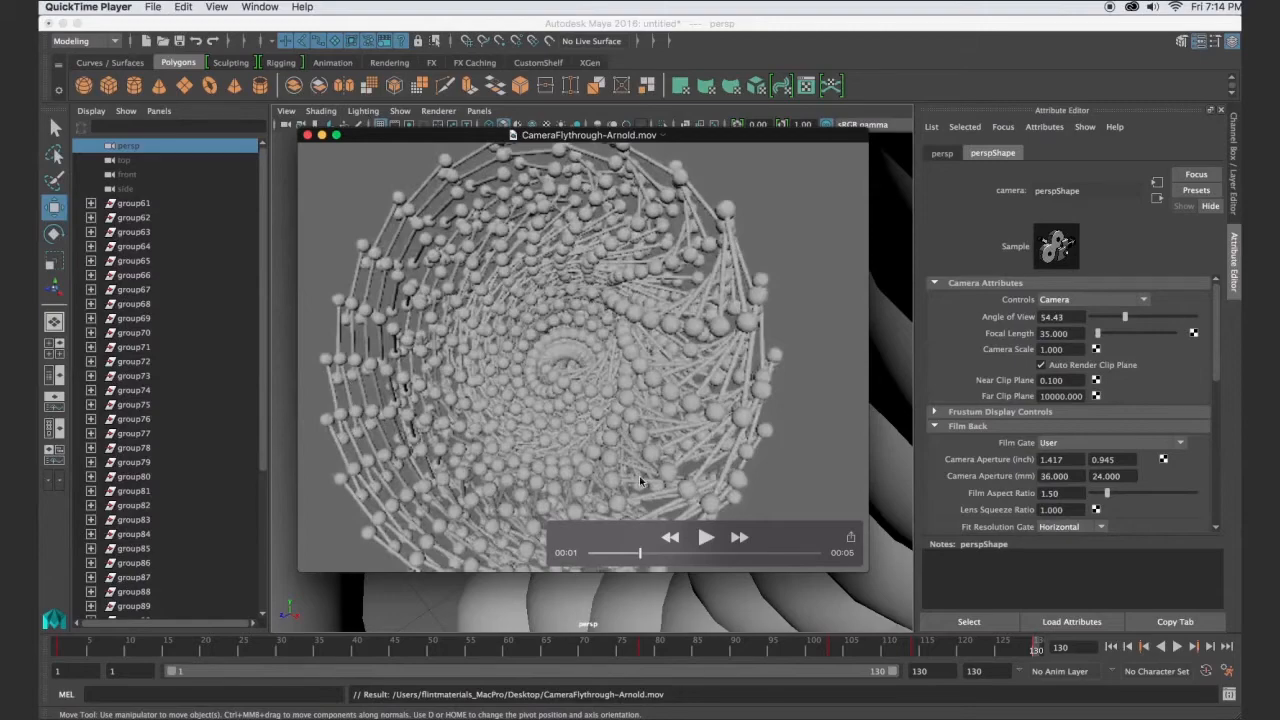
left_click_drag(641, 558, 588, 553)
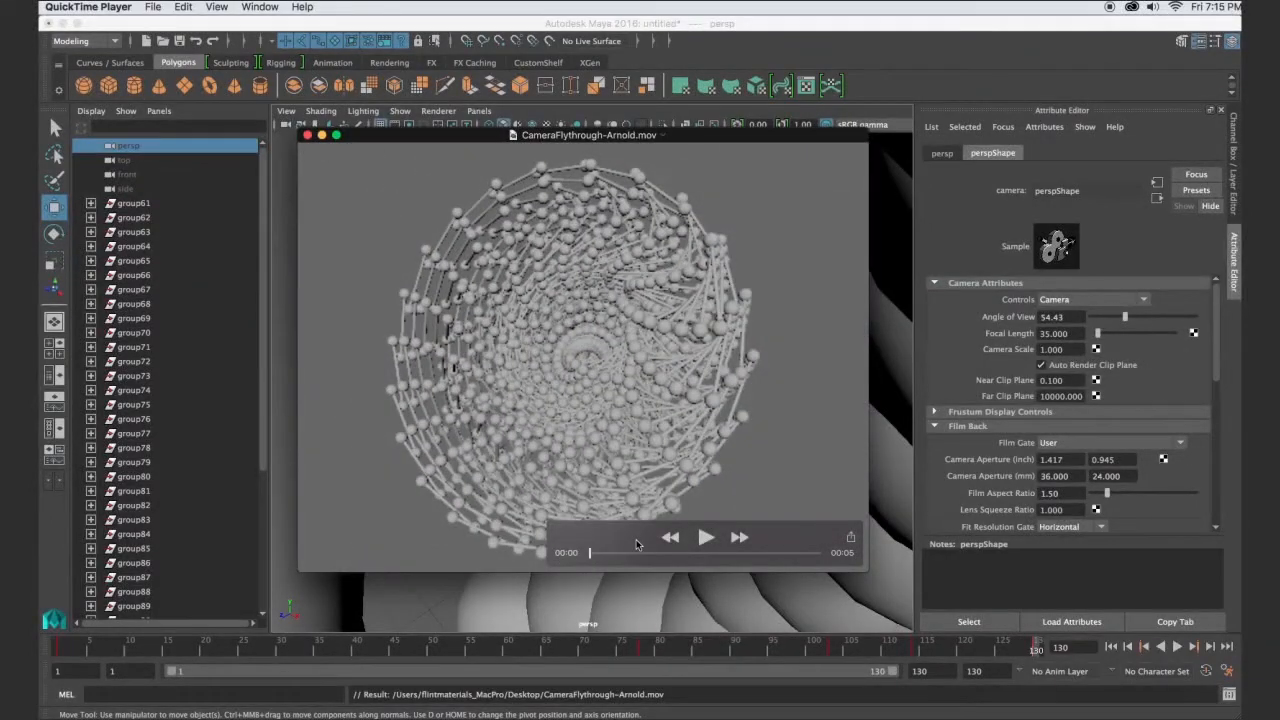